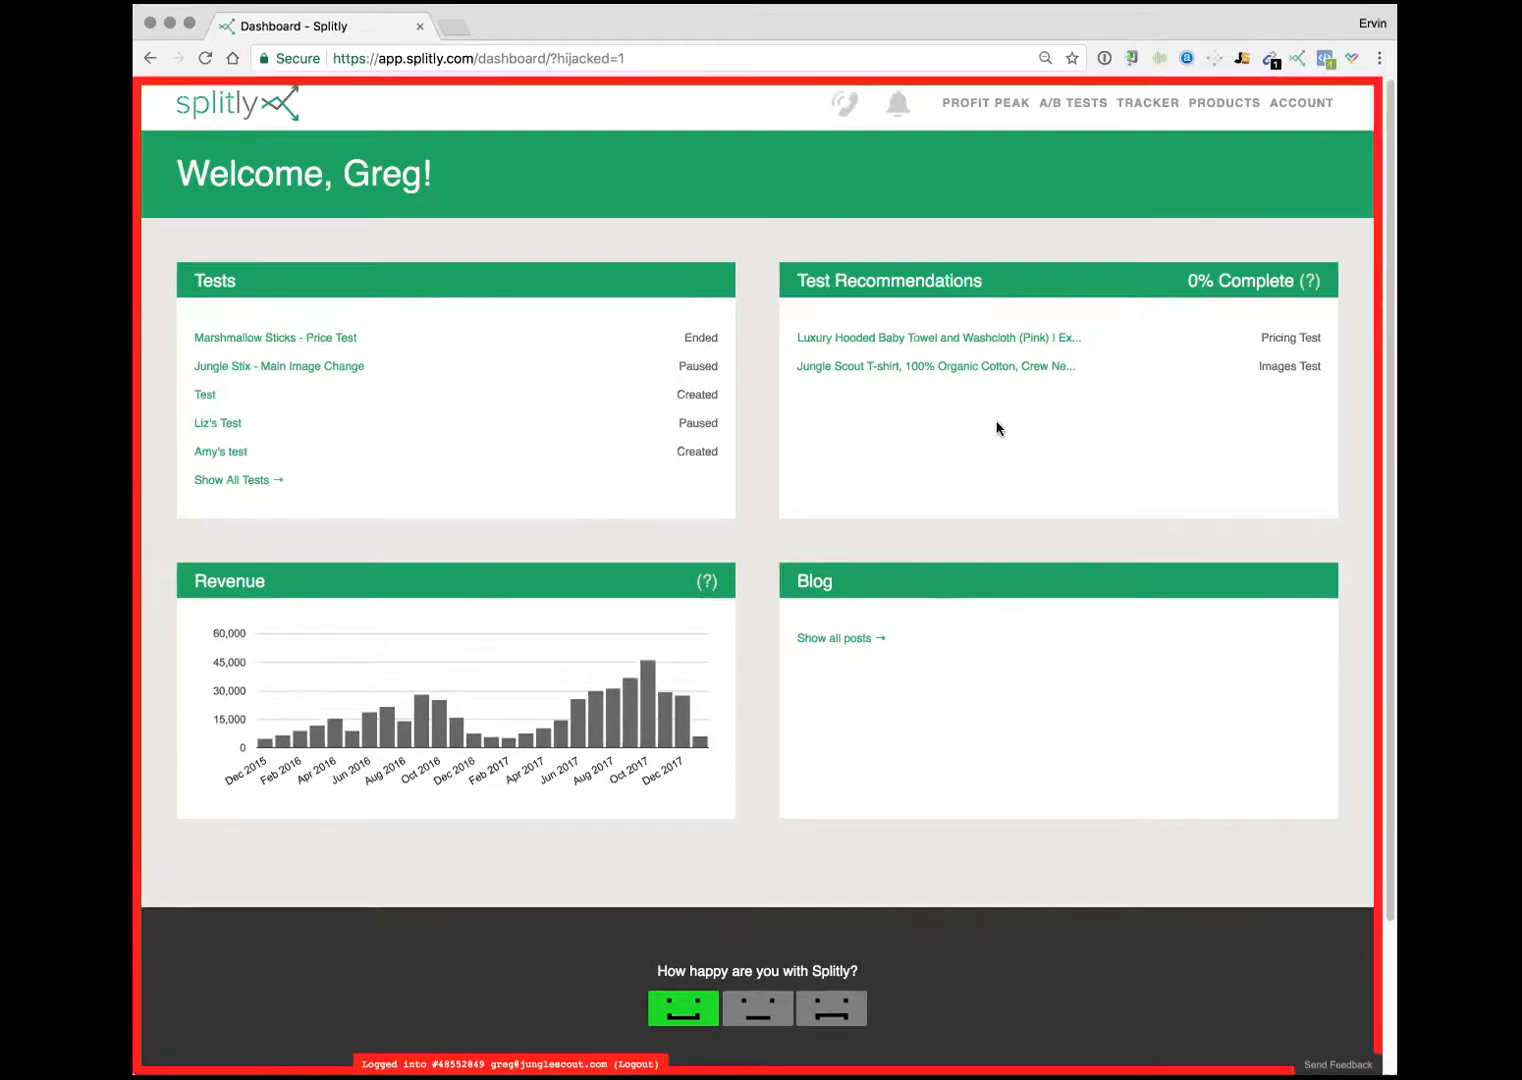
Step: Create an A/B test for the Bamboo Marshmallow S'mores Roasting Sticks product, with Images as the field to optimize
{"action": "left_click", "coordinate": [1228, 104]}
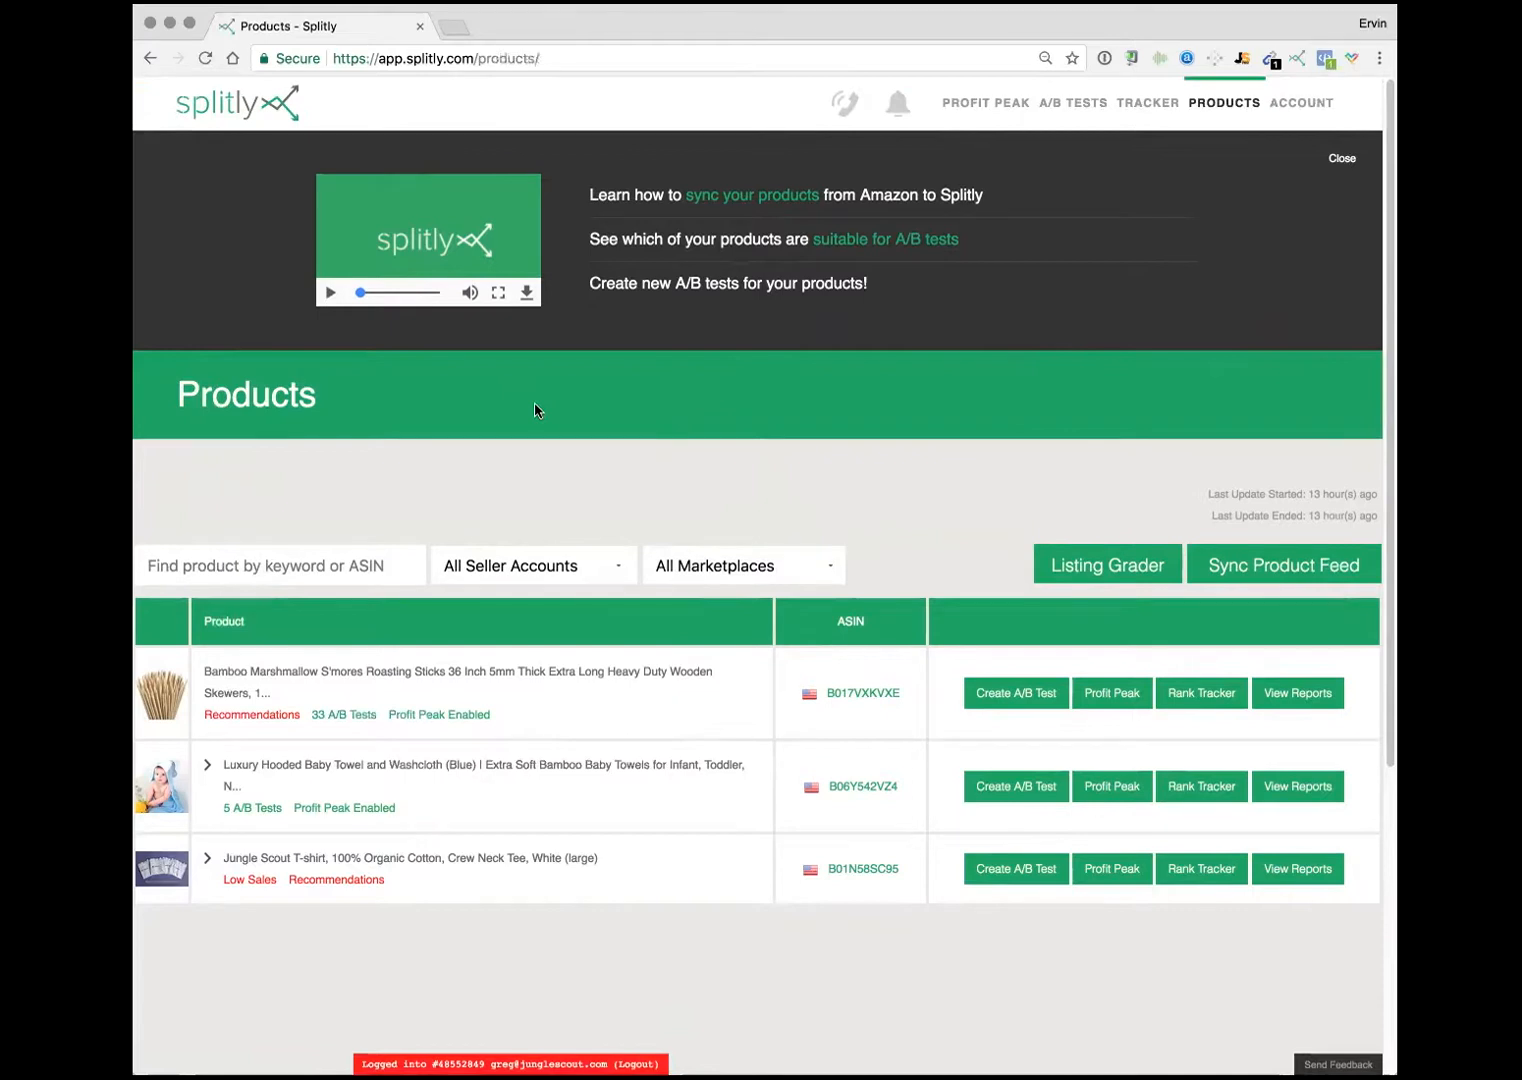
{"action": "scroll", "coordinate": [886, 554], "scroll_direction": "down", "scroll_amount": 3}
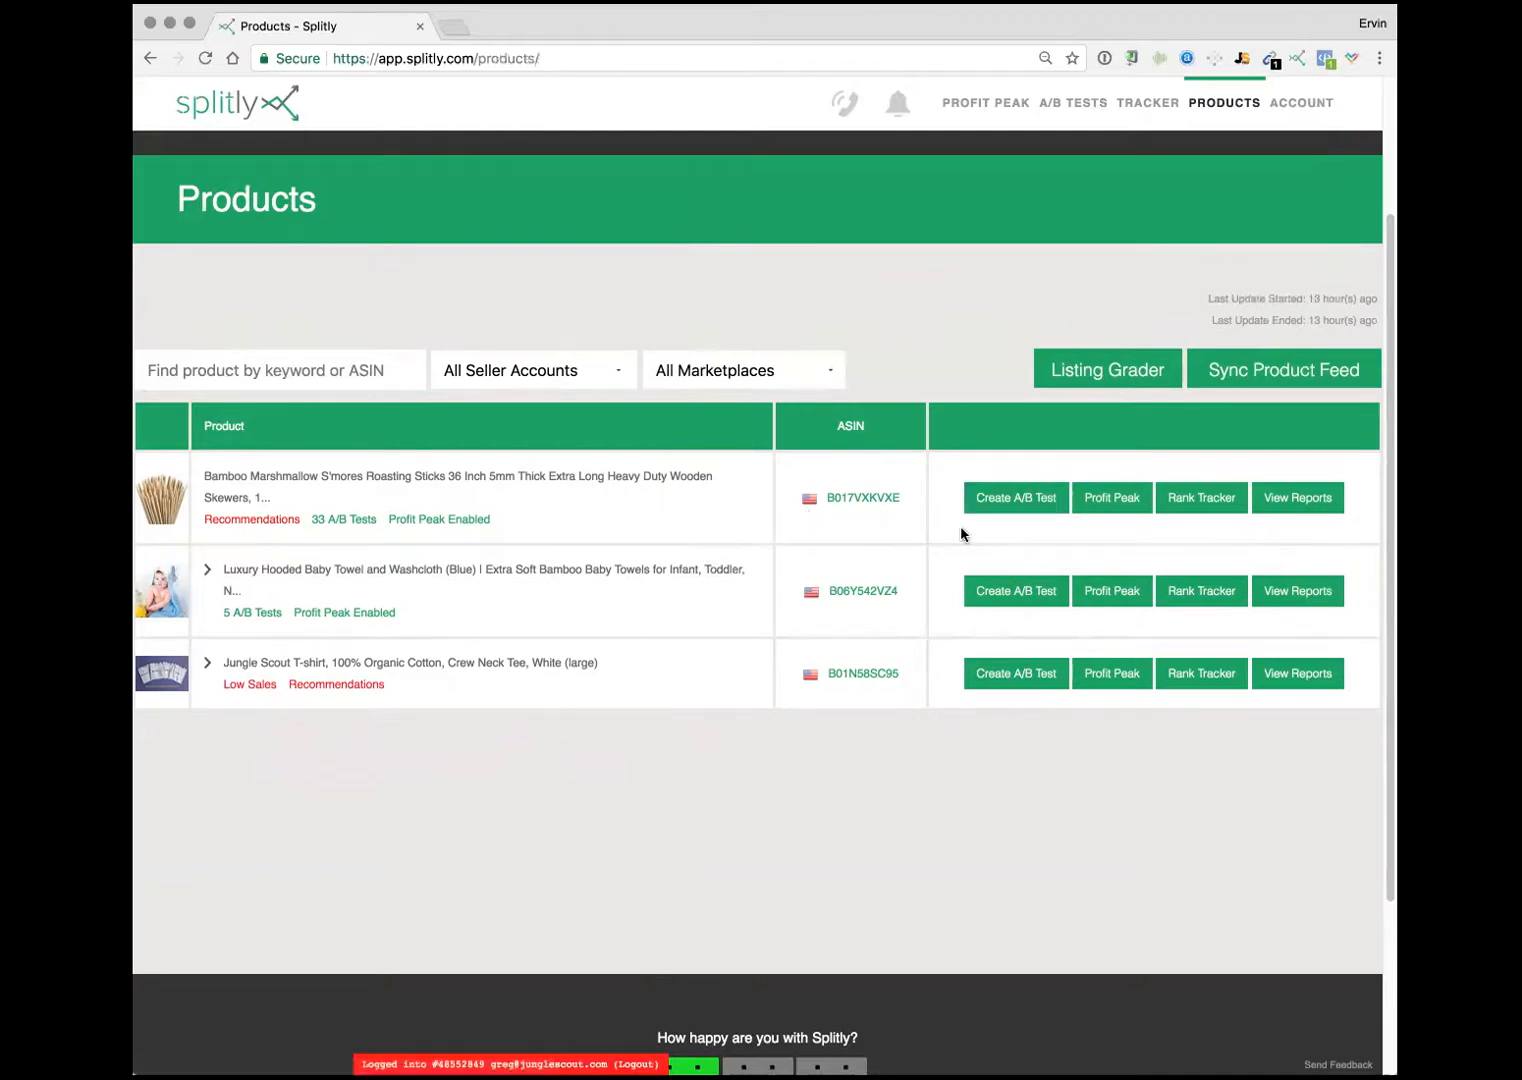
{"action": "left_click", "coordinate": [1005, 512]}
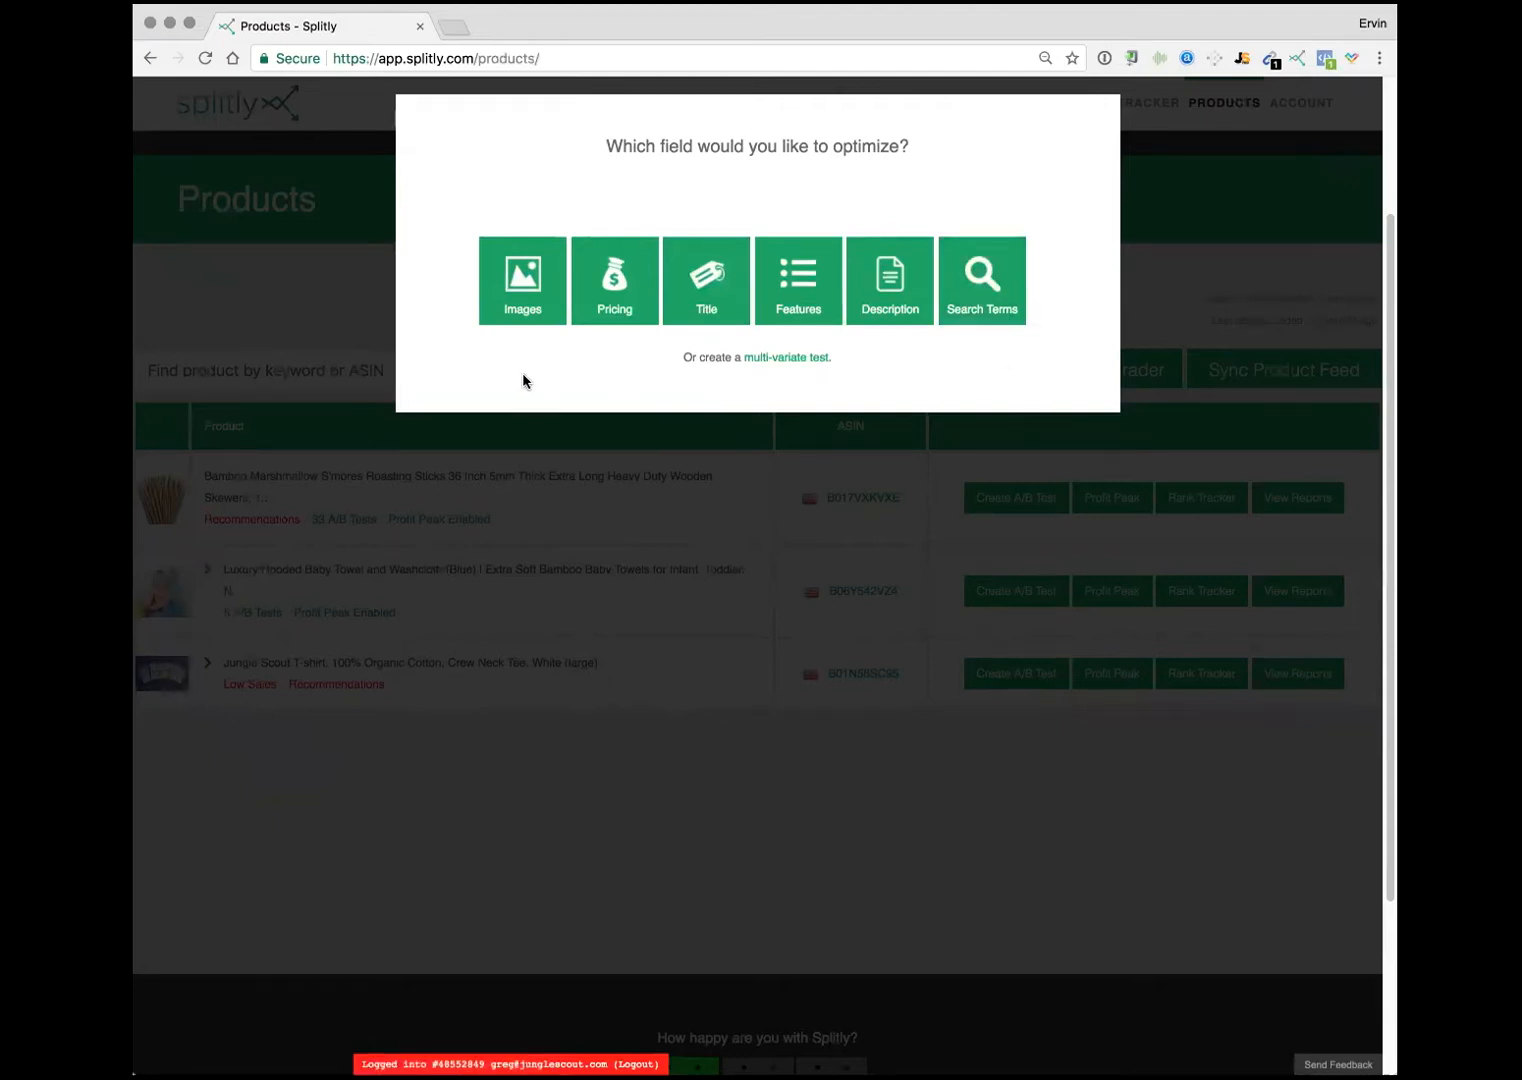
{"action": "left_click", "coordinate": [507, 312]}
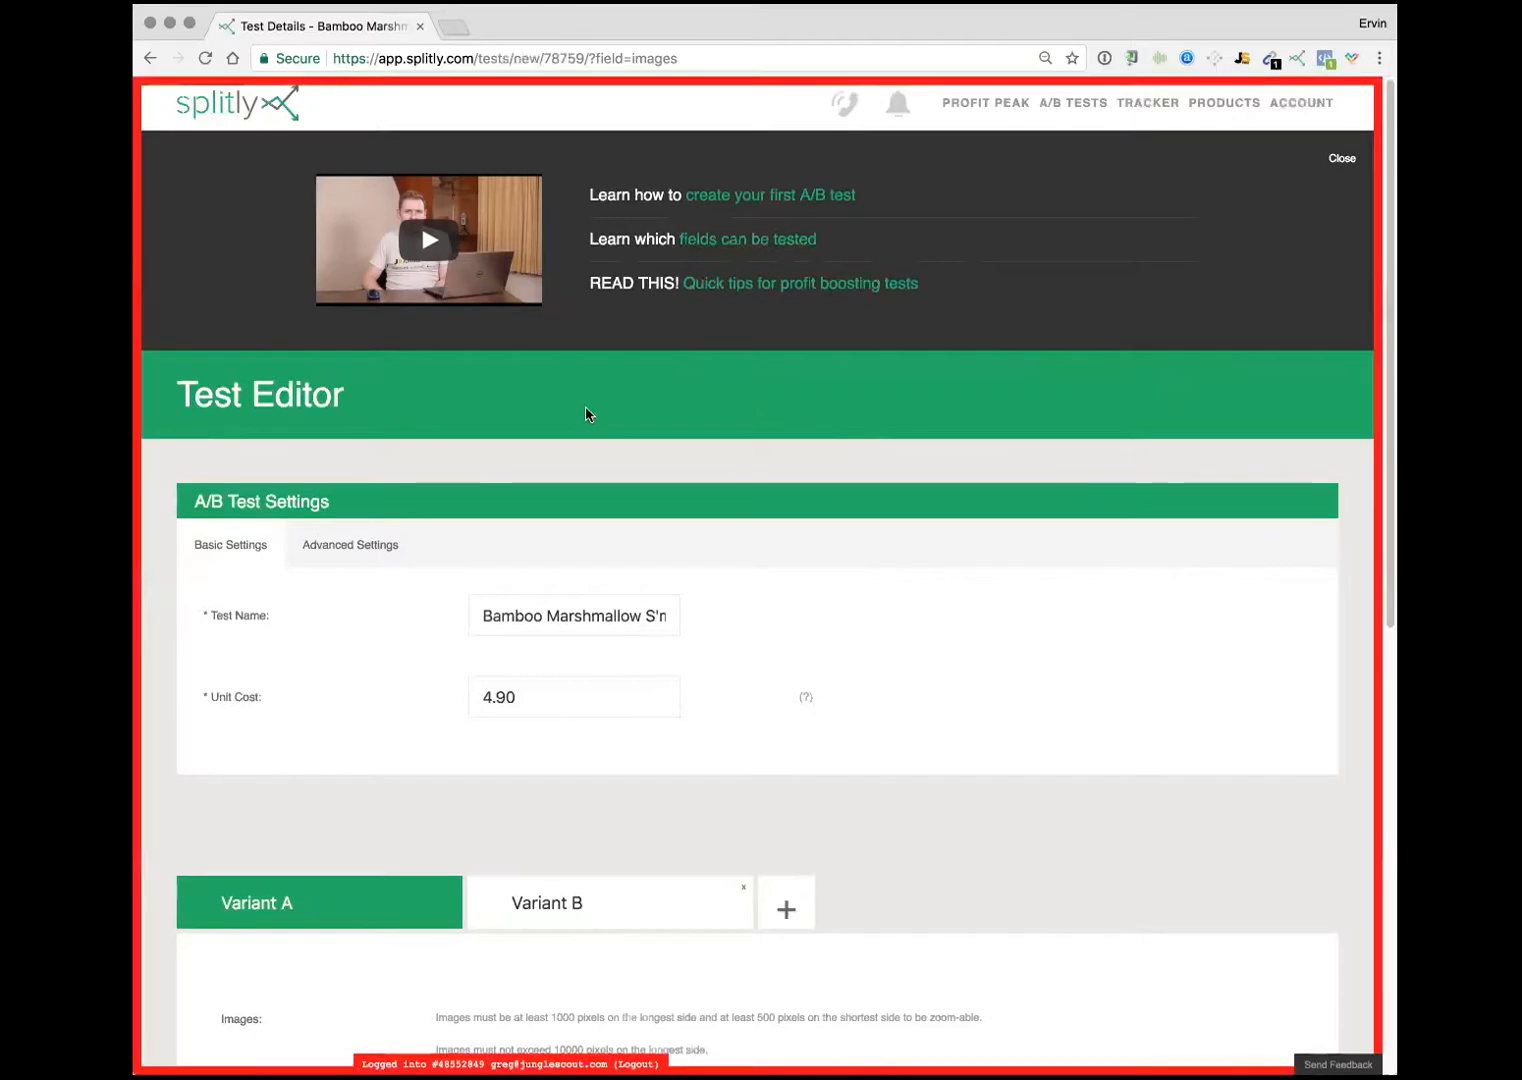
Step: Review the new test's basic settings, checking the test name, the unit cost and the variant image area
{"action": "scroll", "coordinate": [585, 408], "scroll_direction": "down", "scroll_amount": 2}
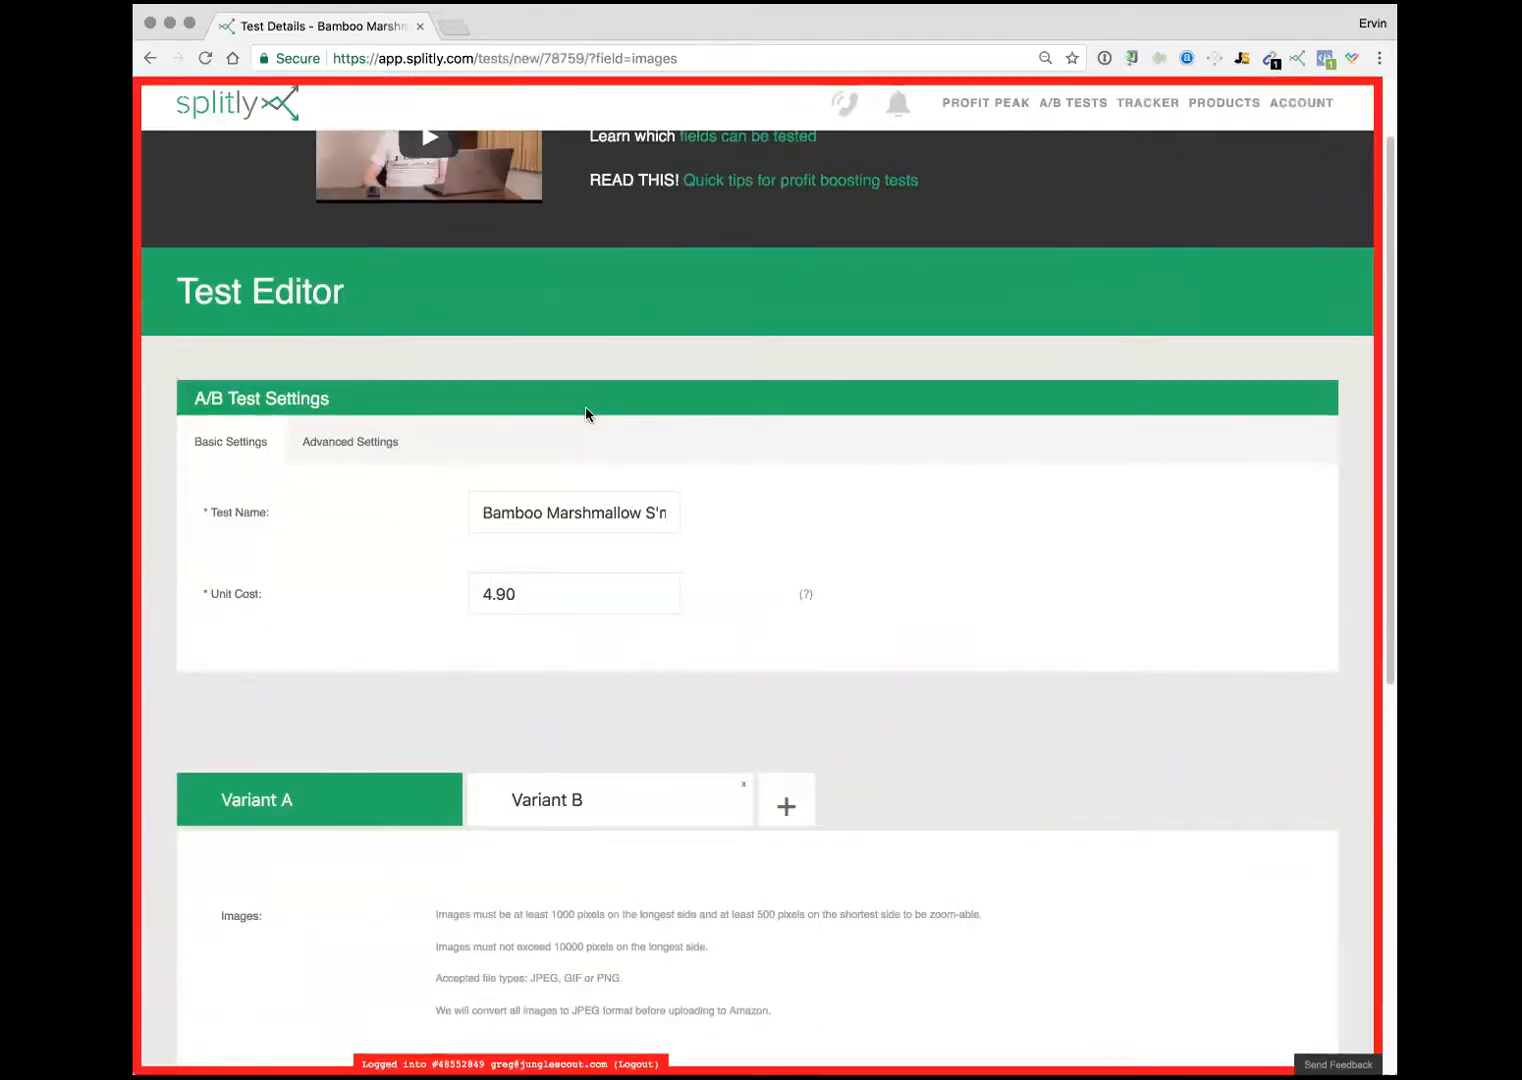
{"action": "scroll", "coordinate": [586, 410], "scroll_direction": "down", "scroll_amount": 1}
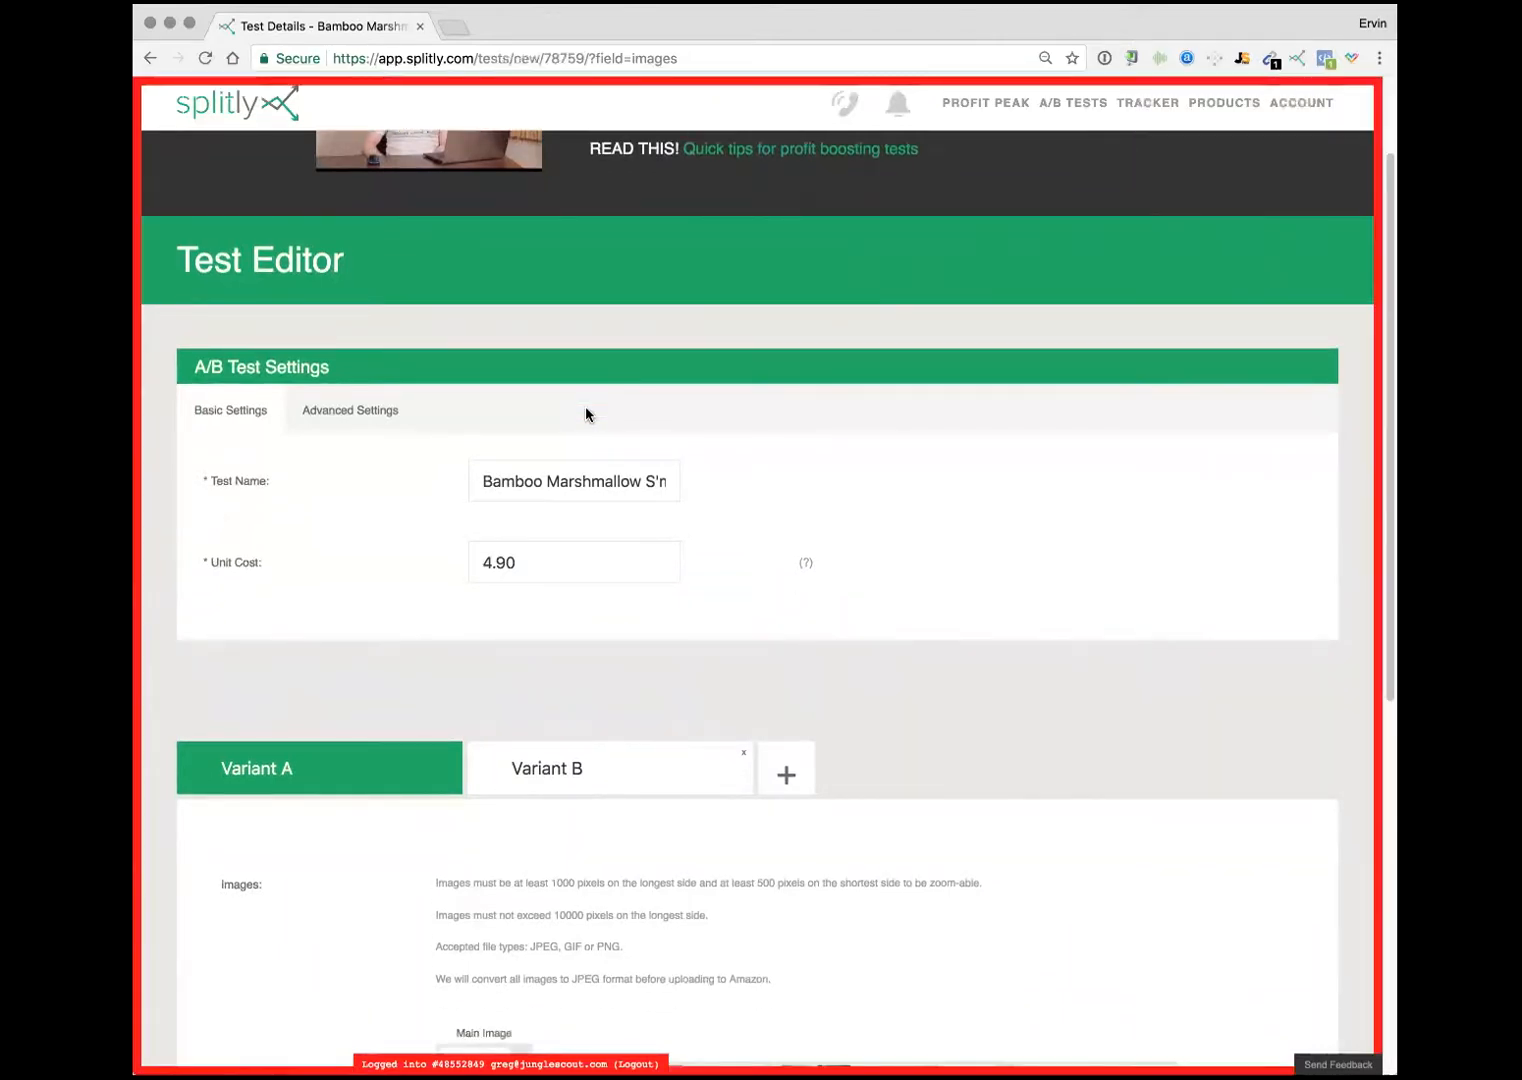
{"action": "scroll", "coordinate": [586, 414], "scroll_direction": "up", "scroll_amount": 2}
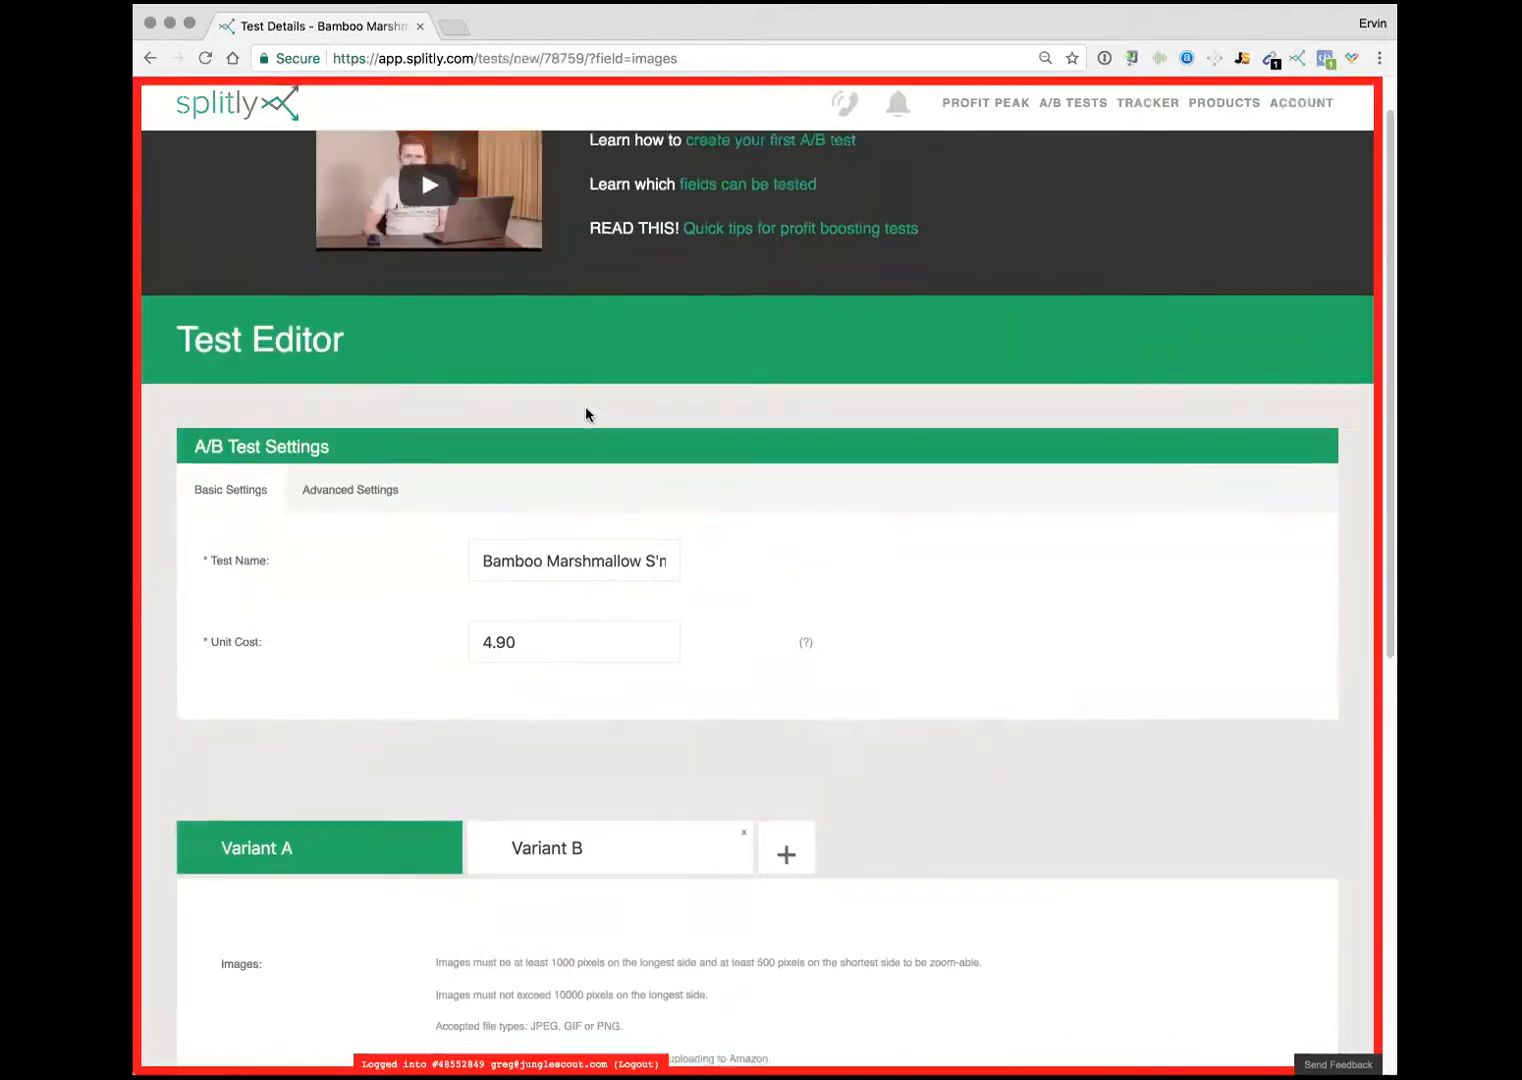
{"action": "scroll", "coordinate": [586, 414], "scroll_direction": "down", "scroll_amount": 1}
{"action": "scroll", "coordinate": [586, 414], "scroll_direction": "down", "scroll_amount": 3}
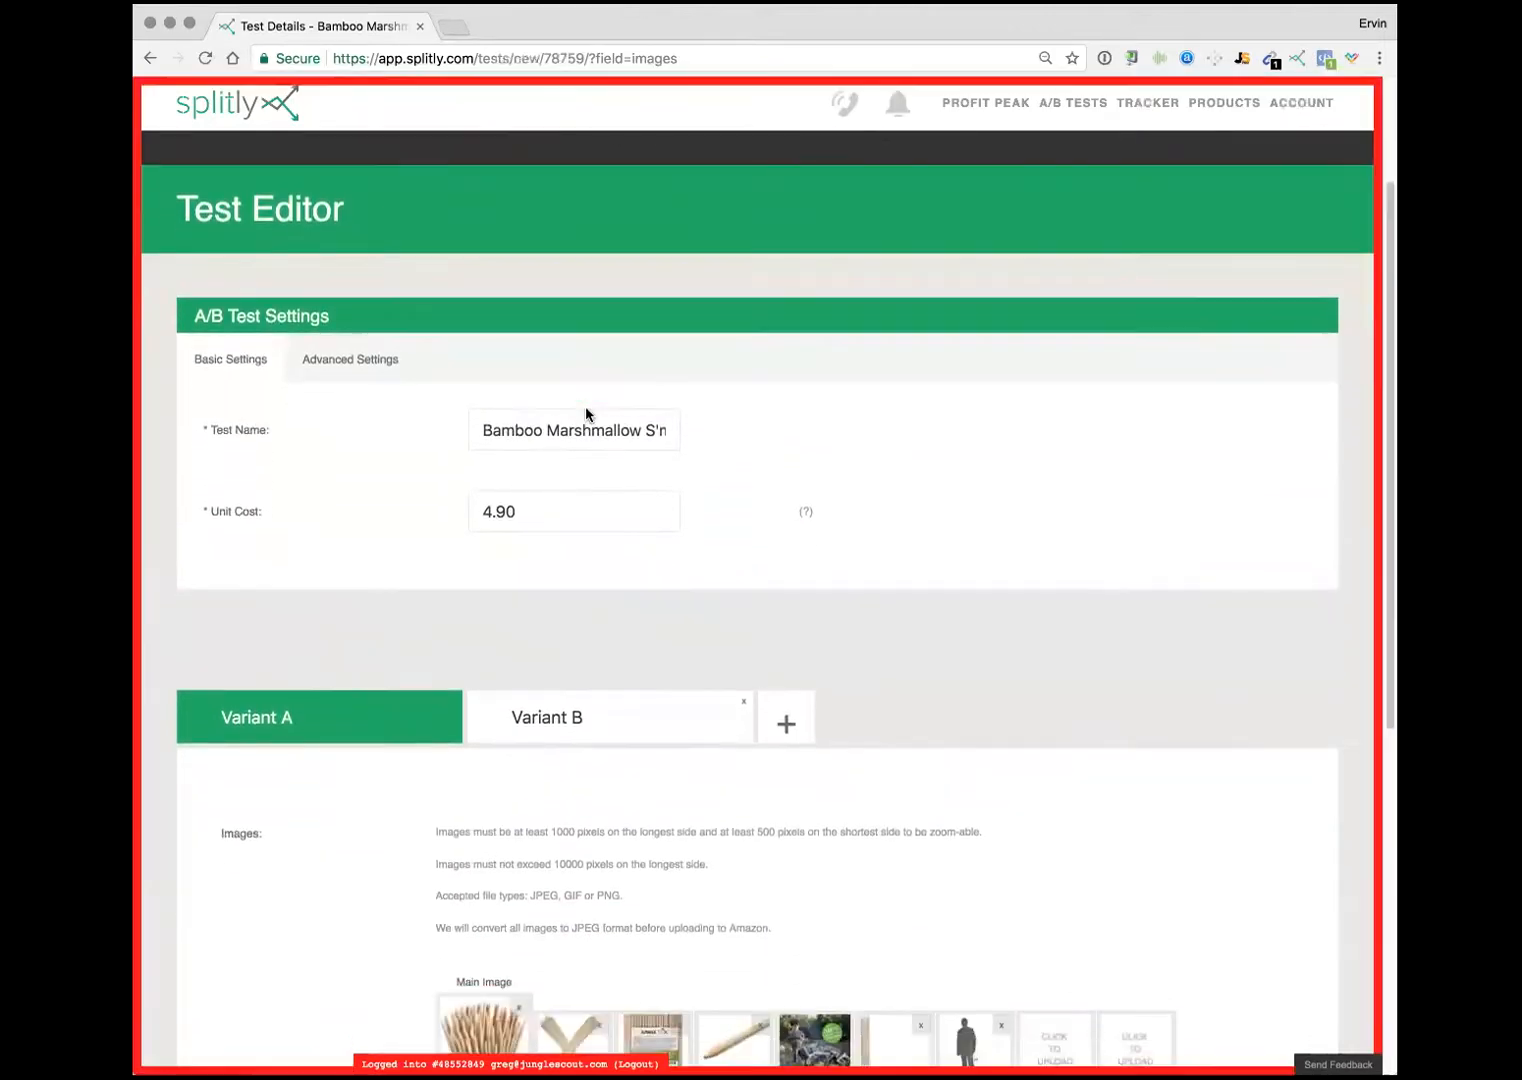
{"action": "scroll", "coordinate": [586, 414], "scroll_direction": "down", "scroll_amount": 1}
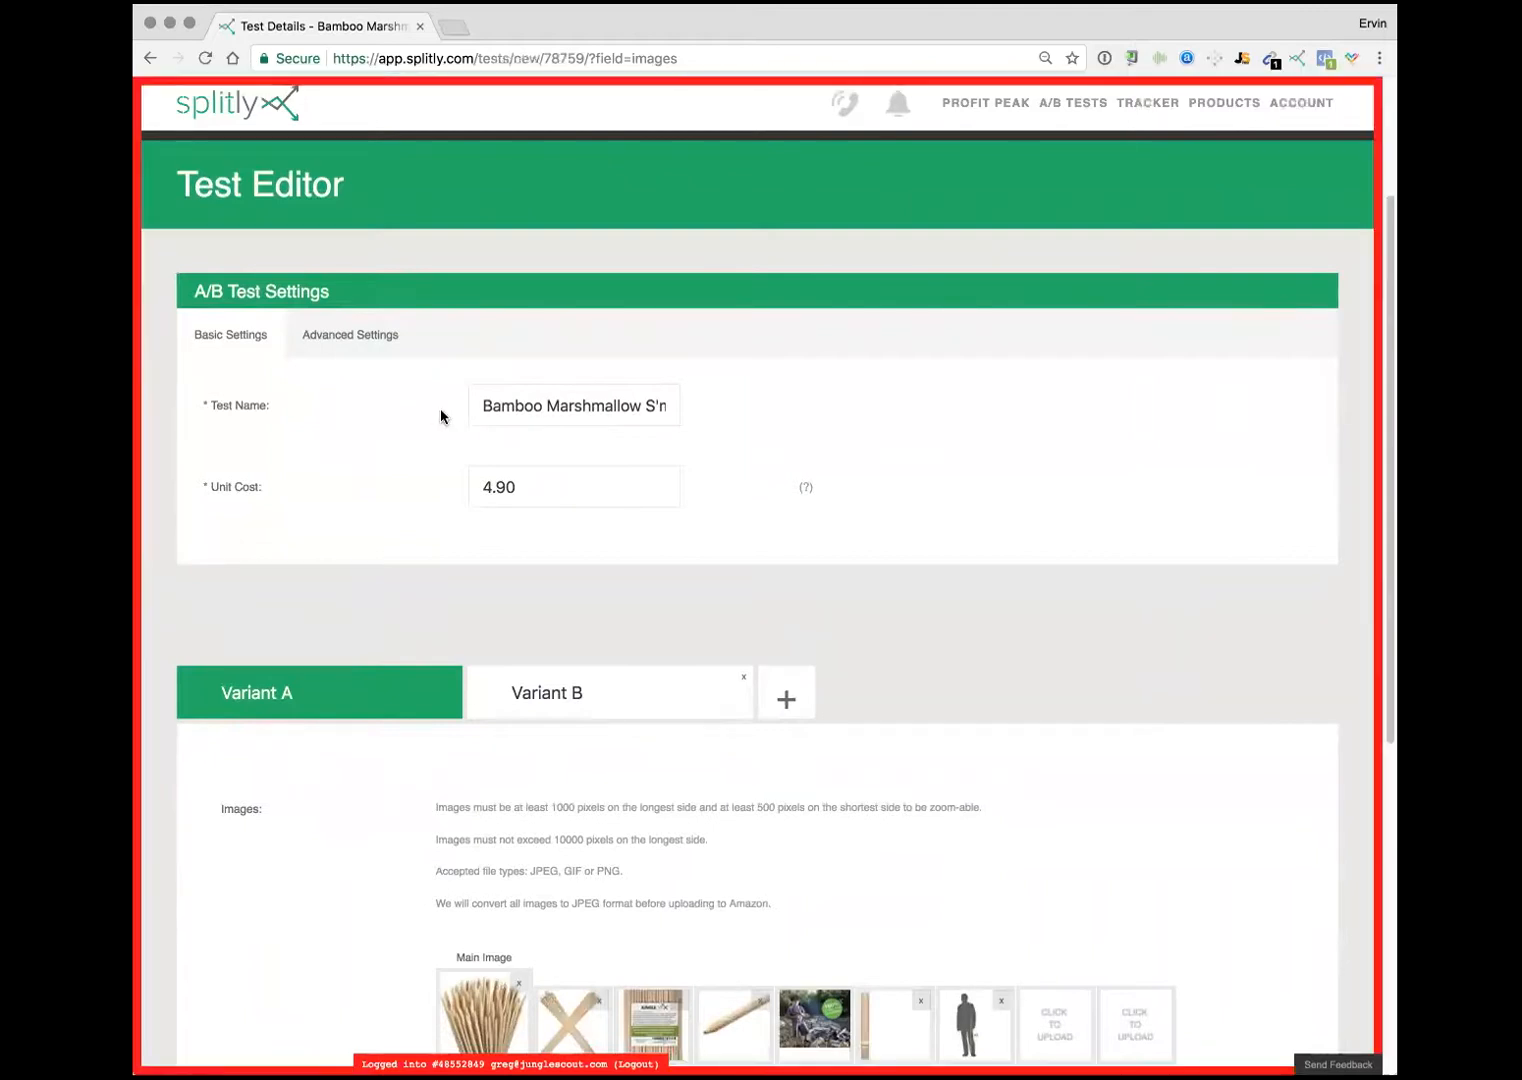
{"action": "double_click", "coordinate": [502, 493]}
{"action": "left_click", "coordinate": [533, 557]}
{"action": "left_click", "coordinate": [571, 478]}
{"action": "scroll", "coordinate": [624, 564], "scroll_direction": "down", "scroll_amount": 3}
{"action": "scroll", "coordinate": [626, 563], "scroll_direction": "down", "scroll_amount": 1}
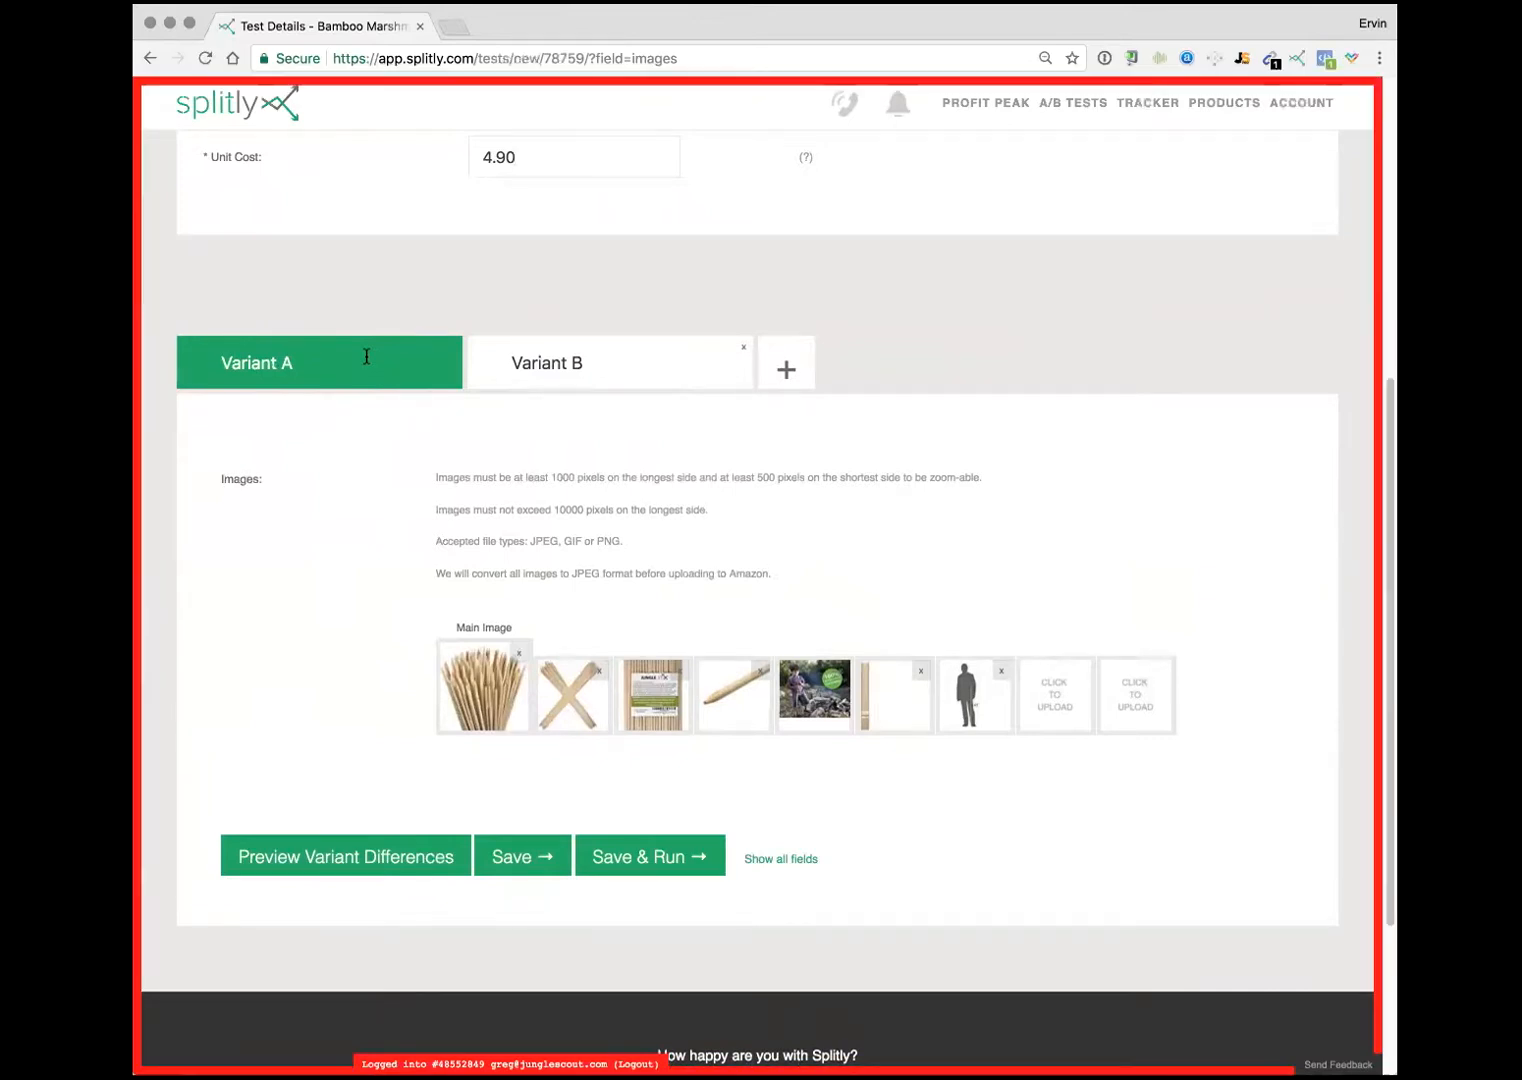
Step: Rename Variant A as Control and Variant B as Variant
{"action": "left_click", "coordinate": [573, 367]}
{"action": "left_click", "coordinate": [408, 362]}
{"action": "left_click", "coordinate": [582, 364]}
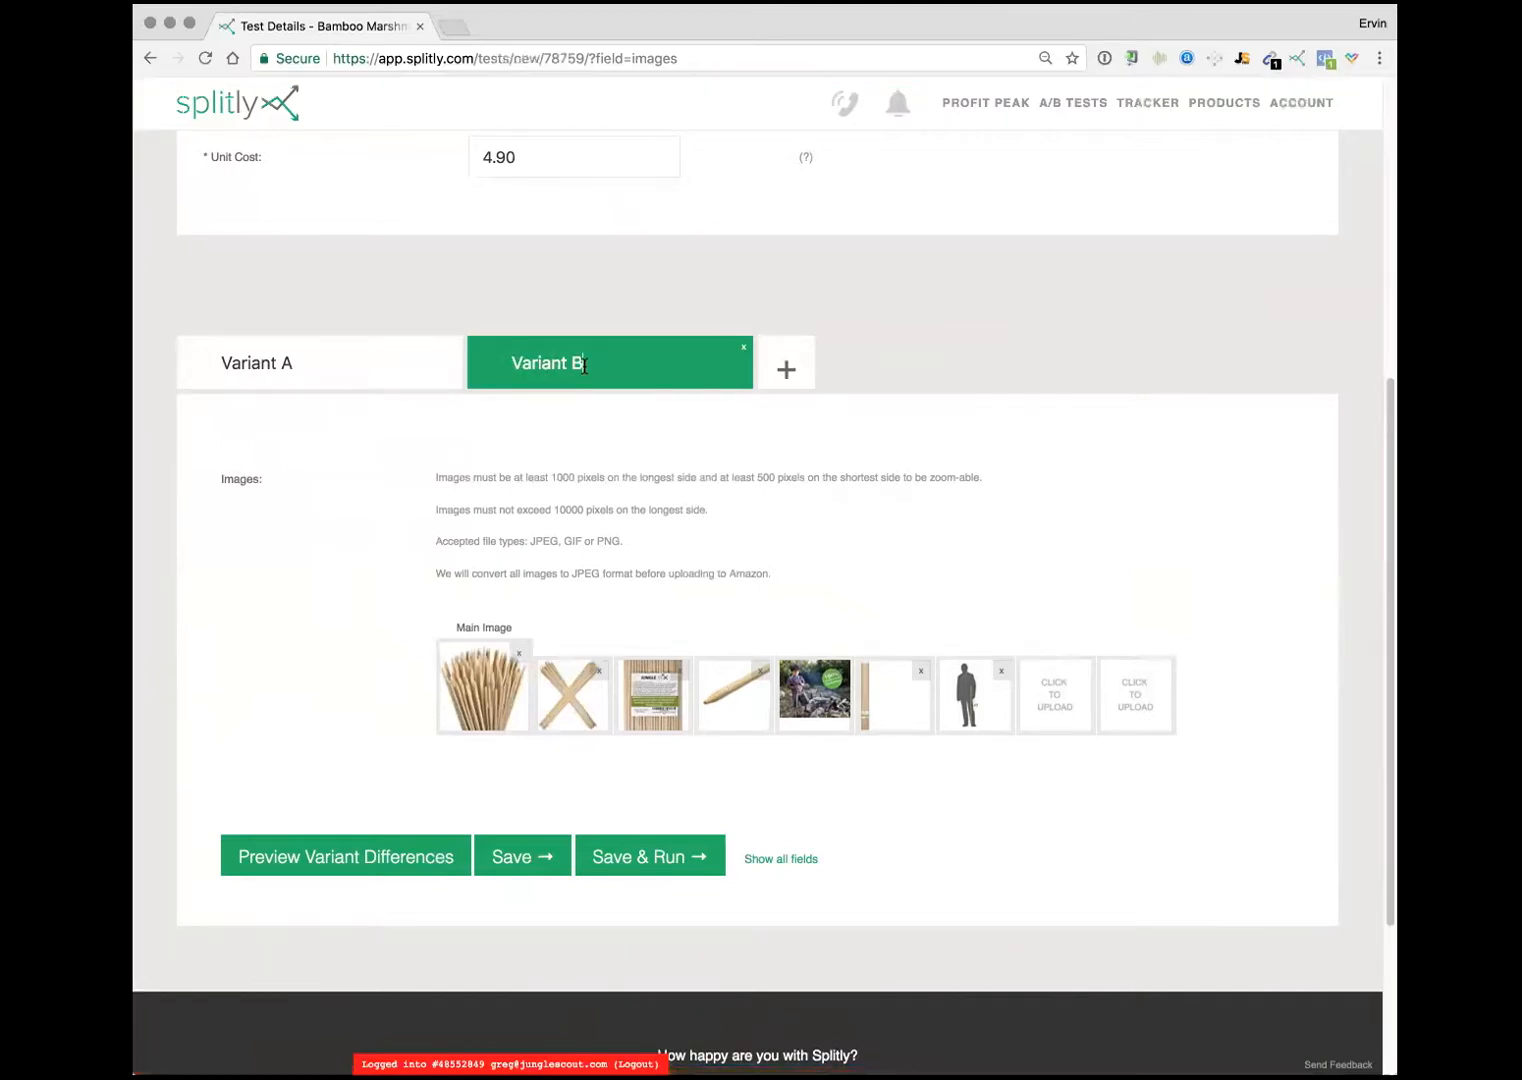
{"action": "left_click", "coordinate": [366, 352]}
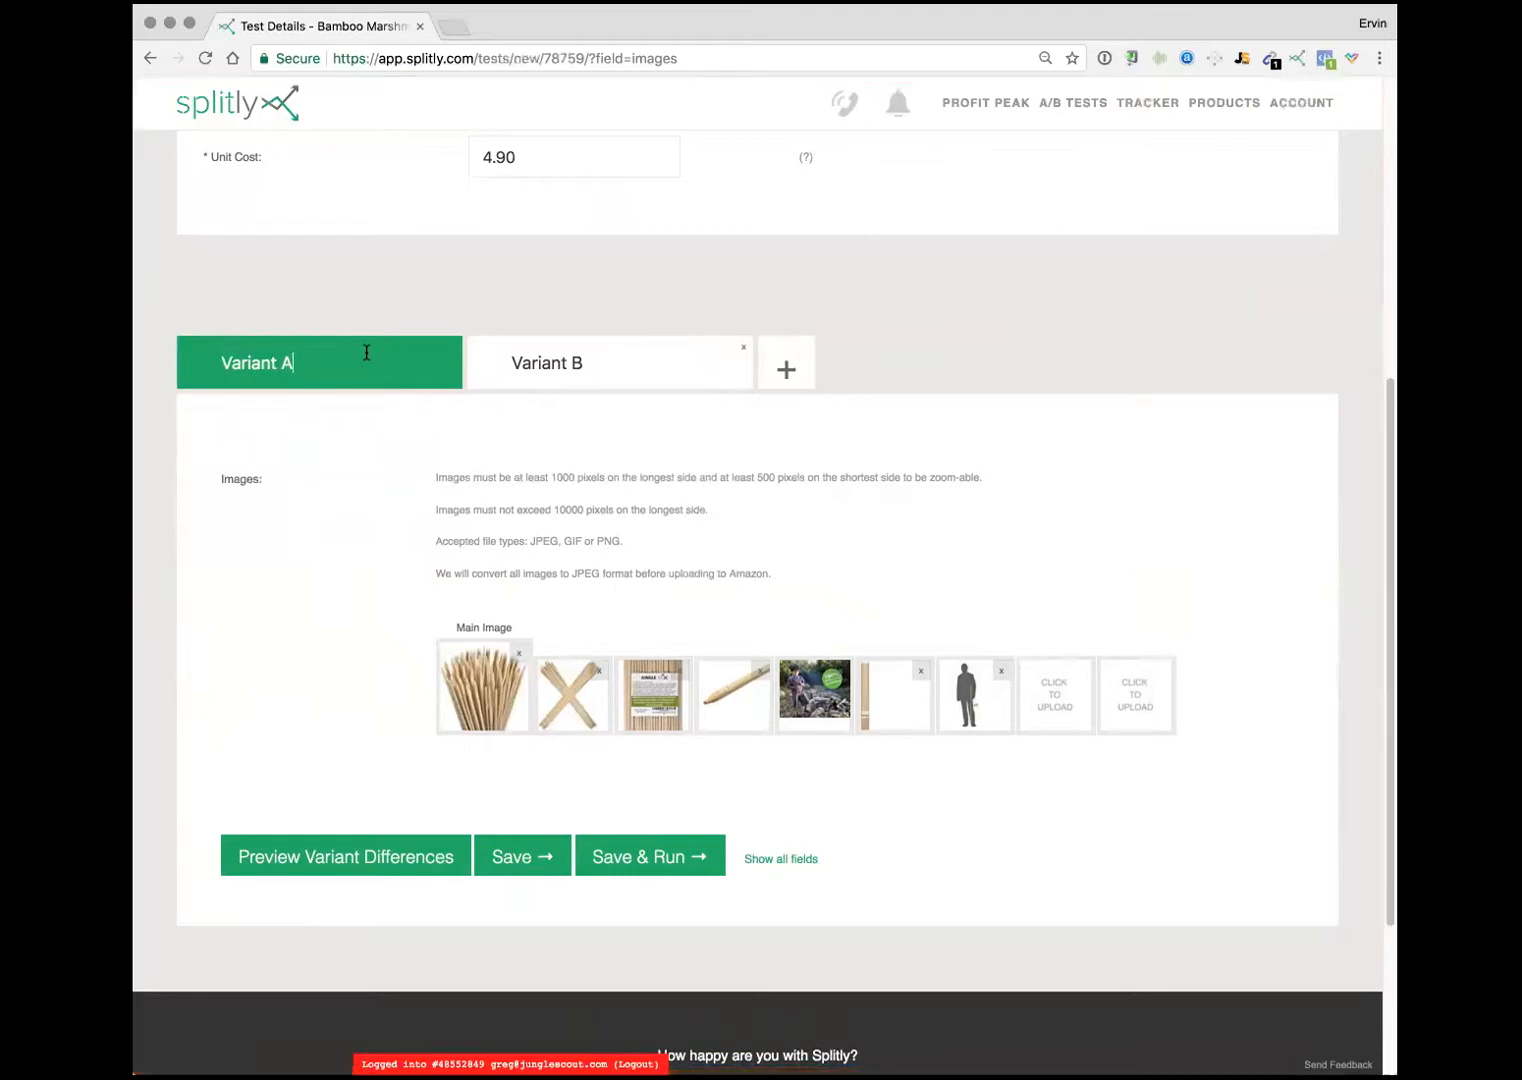
{"action": "triple_click", "coordinate": [366, 352]}
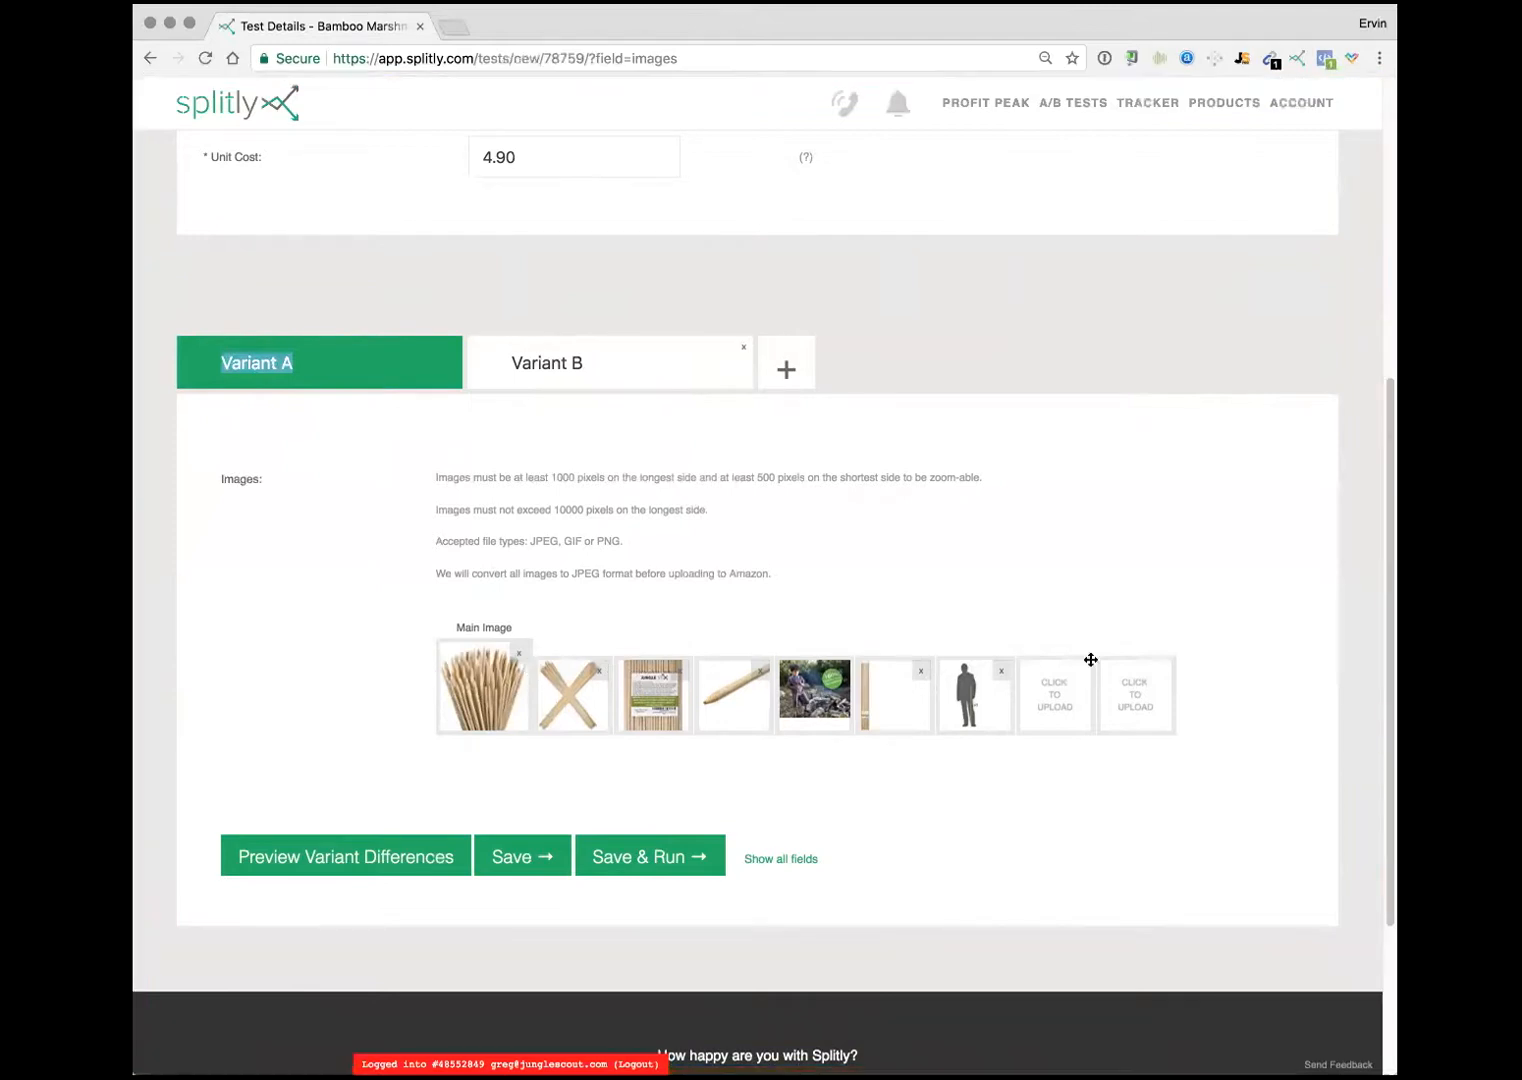
{"action": "type", "text": "Control"}
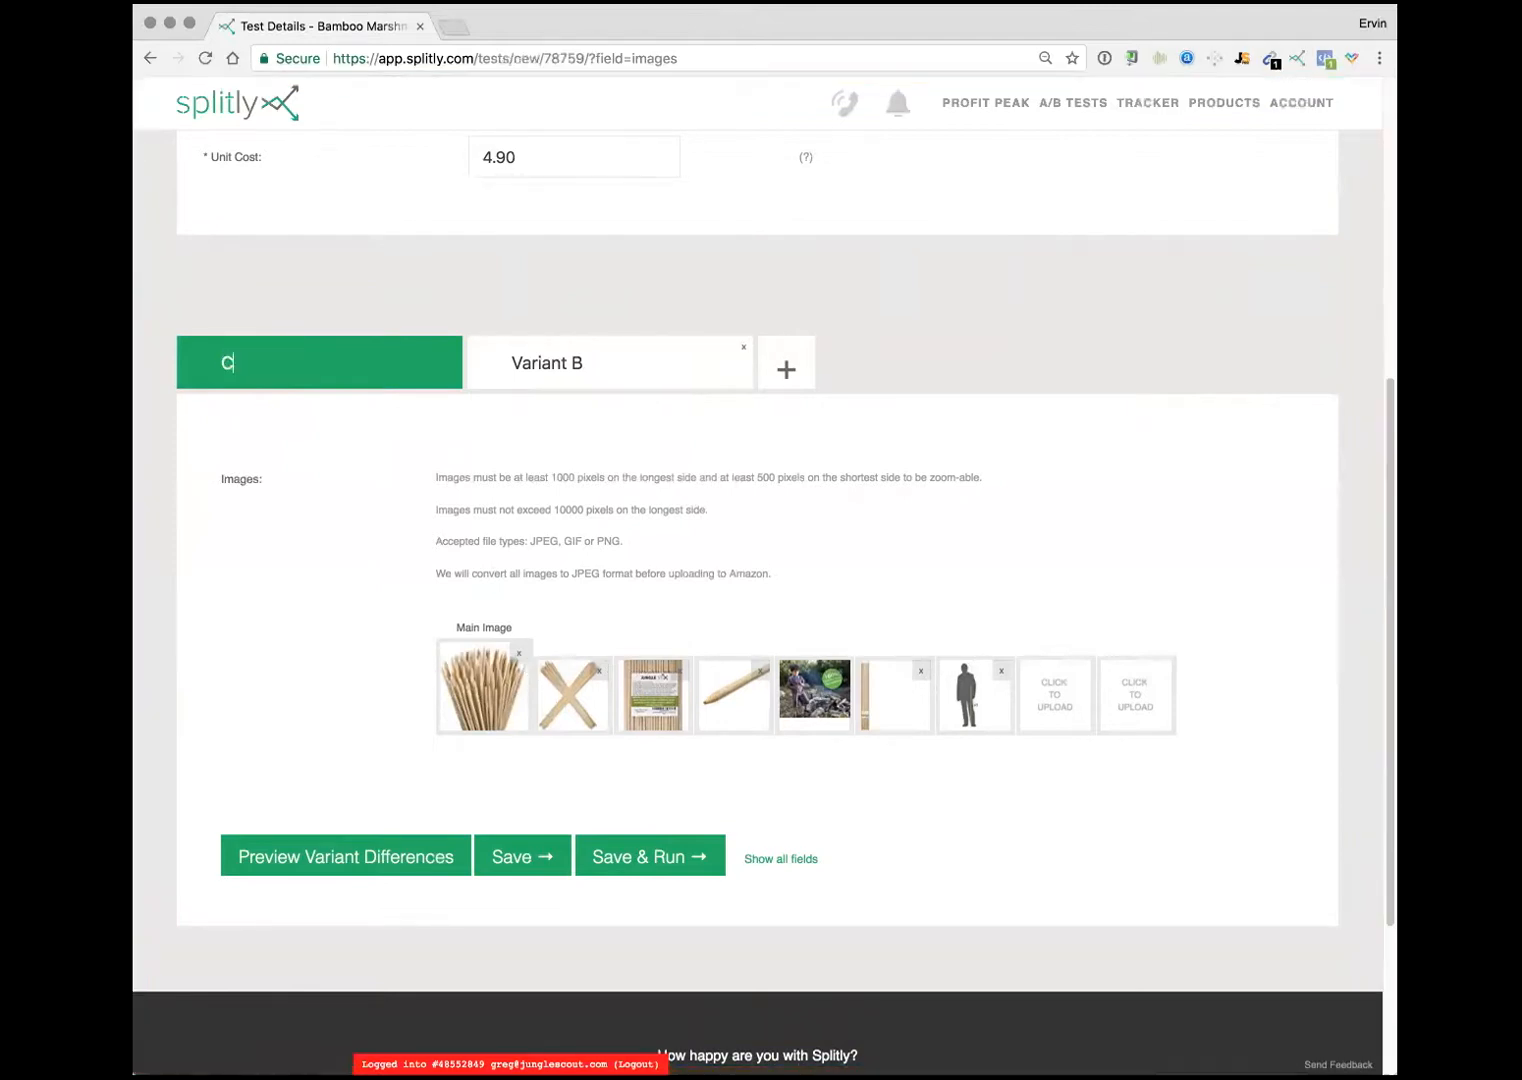
{"action": "left_click", "coordinate": [602, 372]}
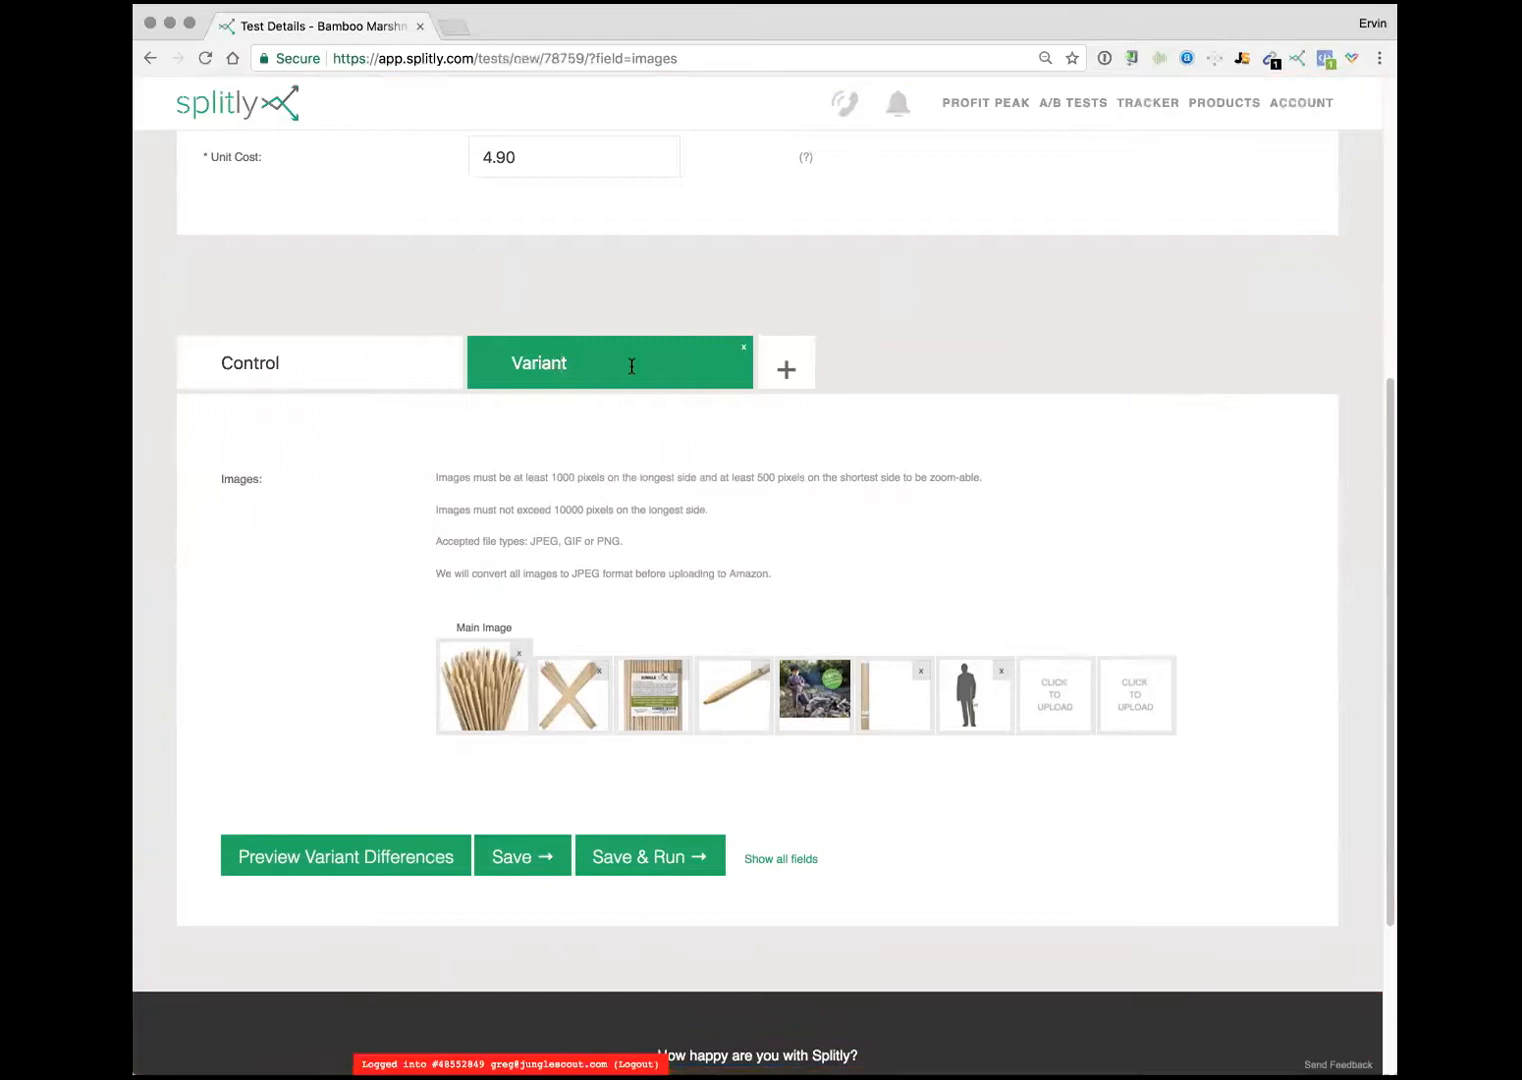
Step: Make the crossed-sticks picture the main image of Variant and check it against the images in Control
{"action": "left_click", "coordinate": [390, 363]}
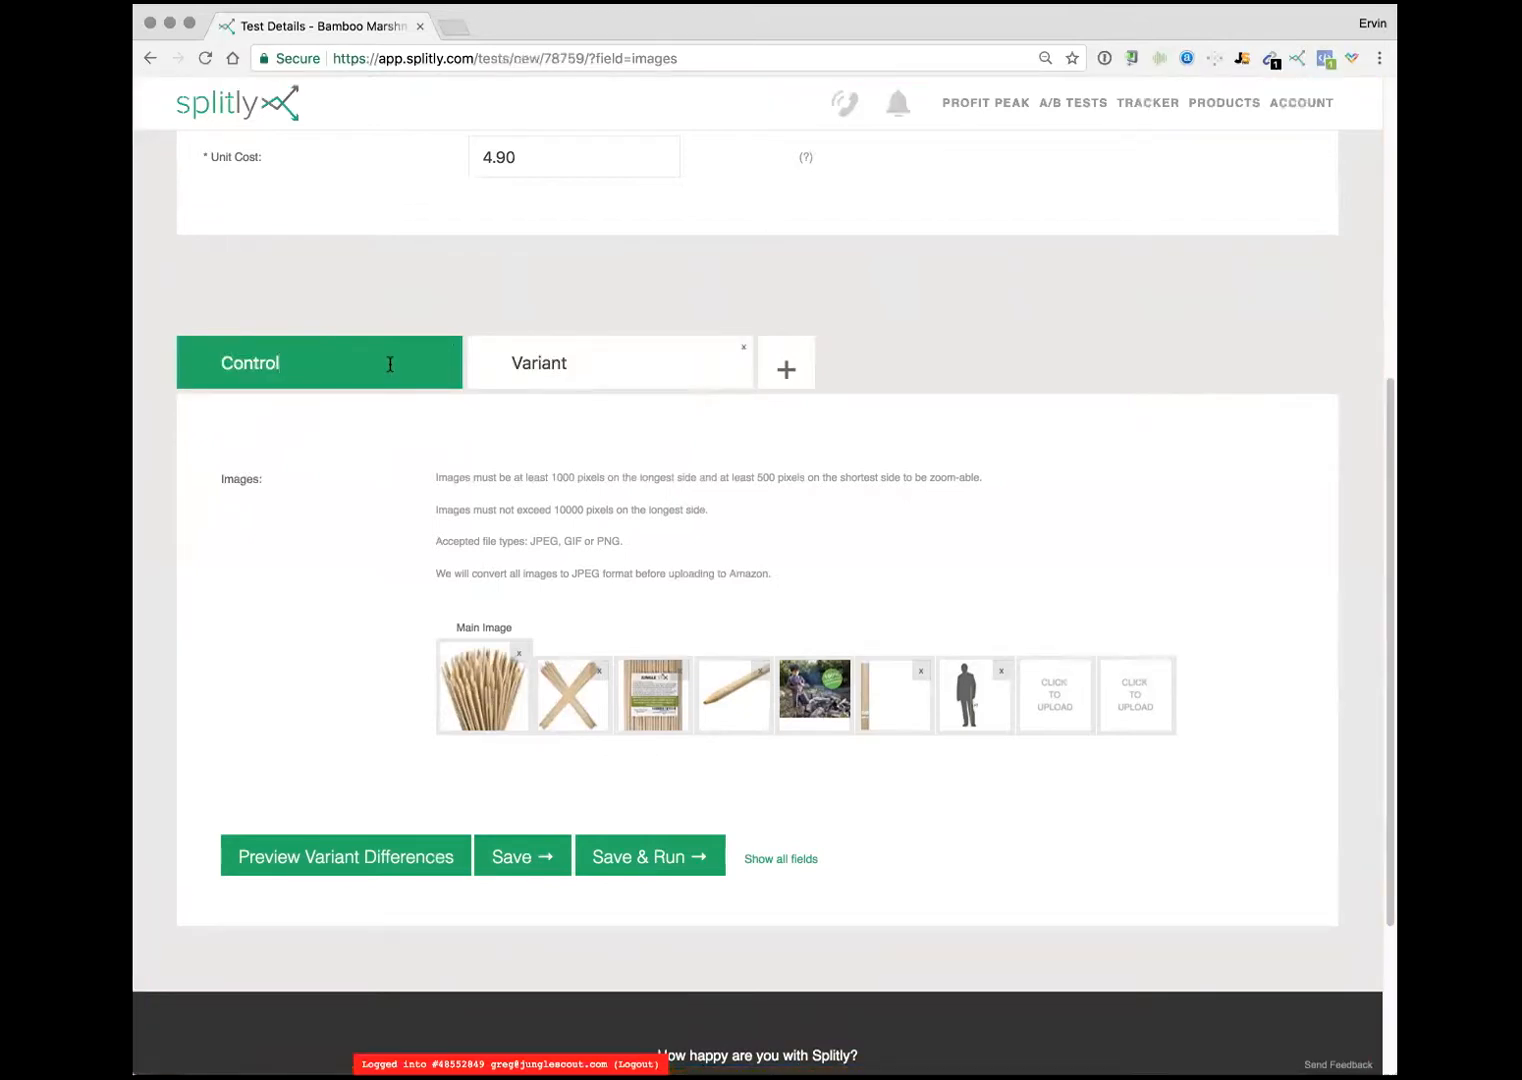
{"action": "left_click", "coordinate": [550, 360]}
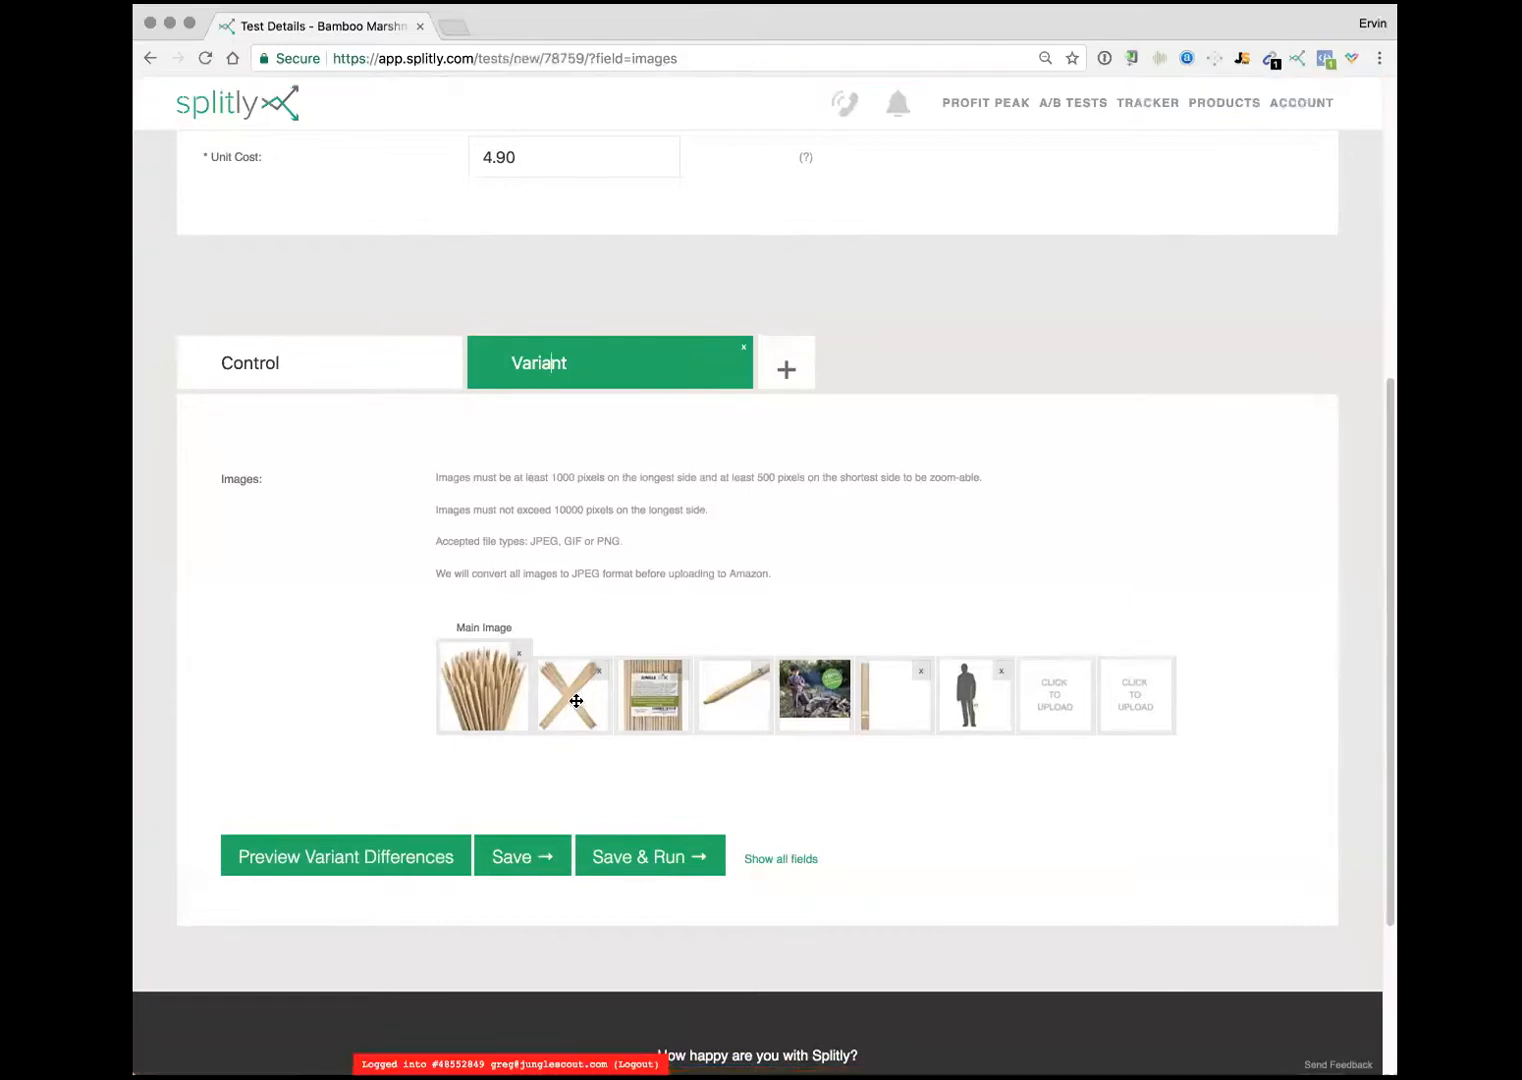
{"action": "left_click_drag", "start_coordinate": [550, 696], "coordinate": [478, 697]}
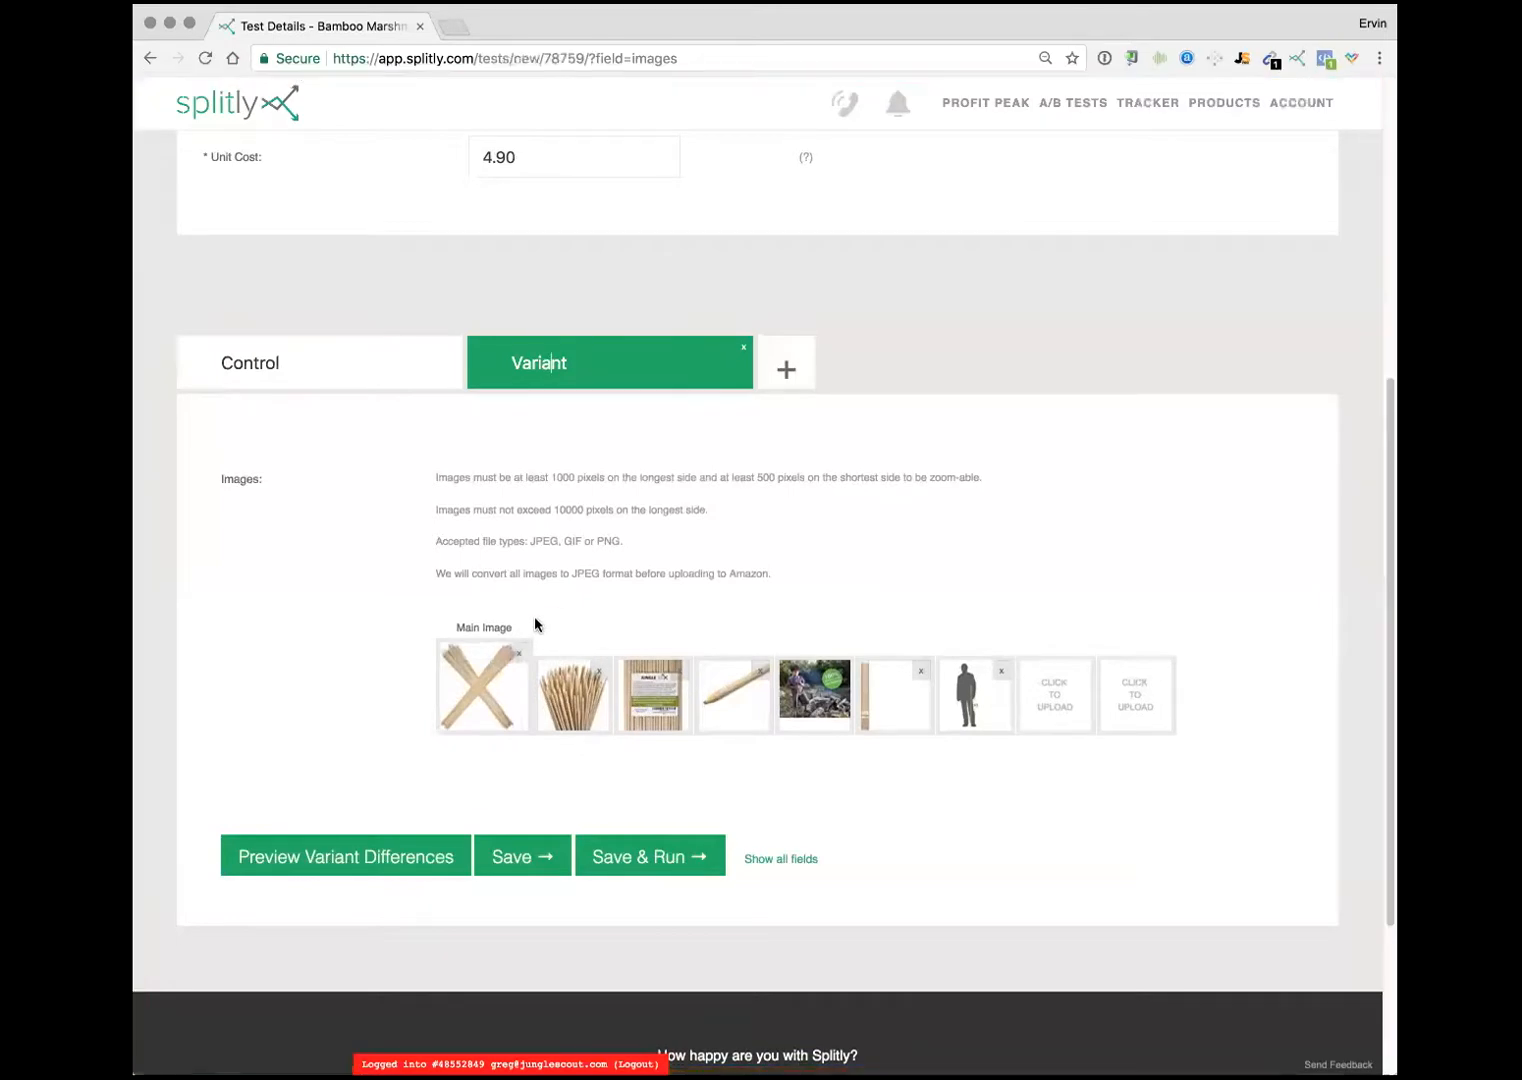
{"action": "left_click_drag", "start_coordinate": [520, 655], "coordinate": [462, 697]}
{"action": "left_click", "coordinate": [358, 362]}
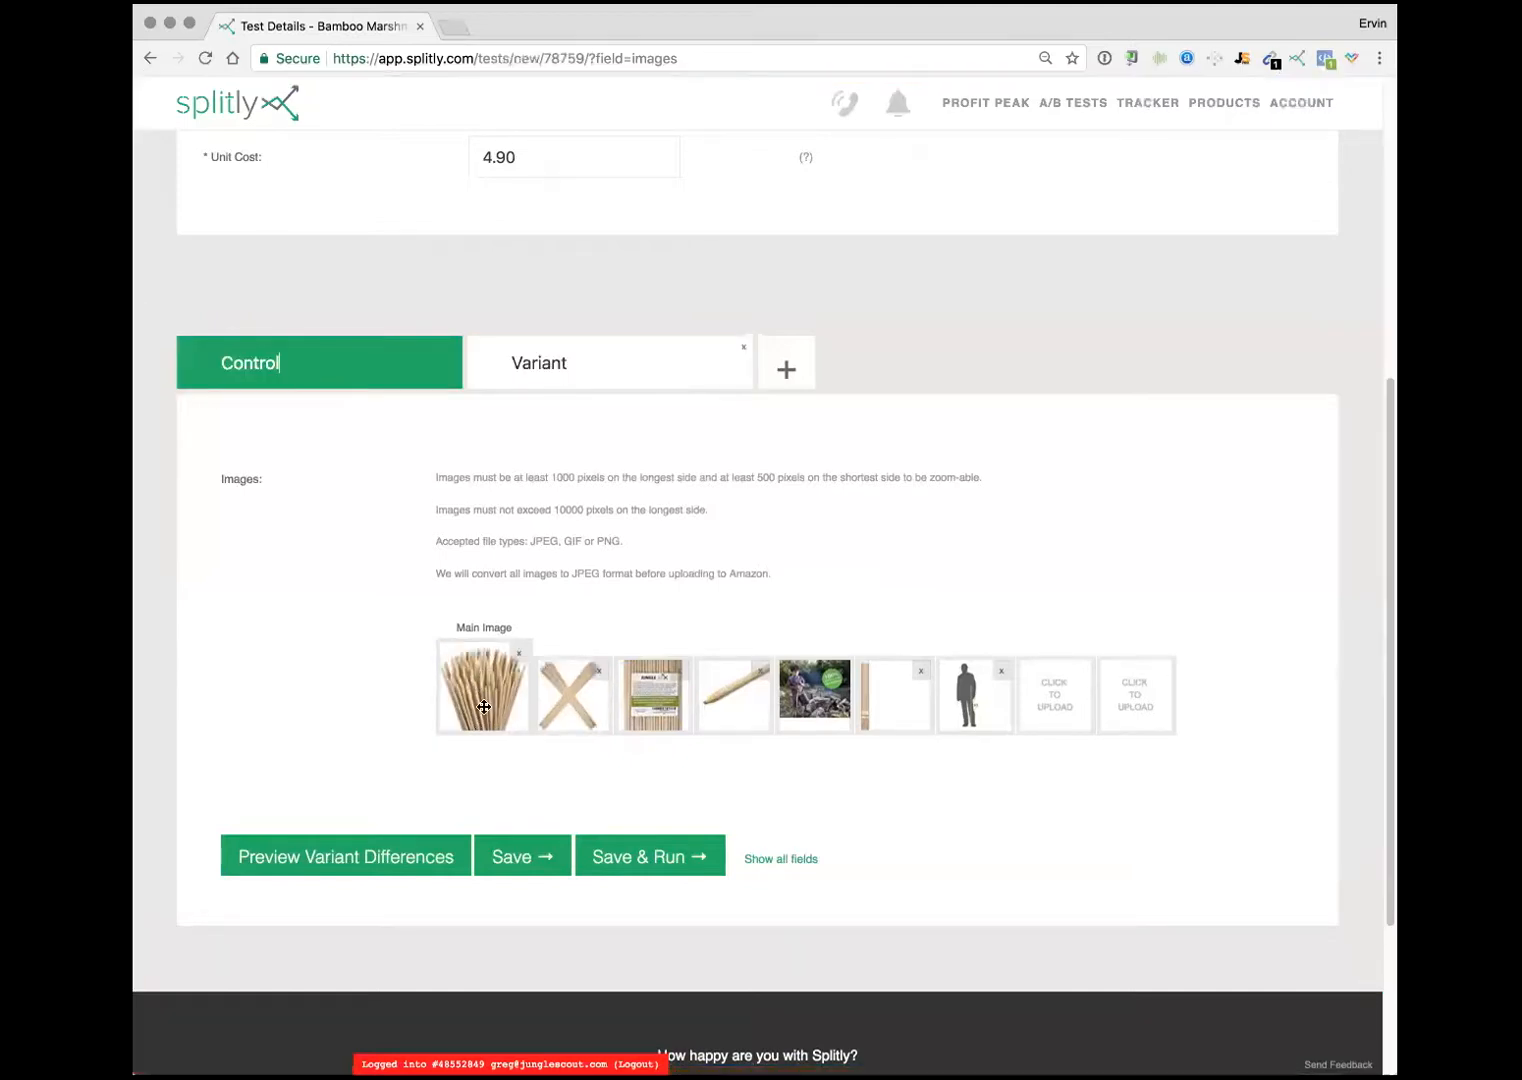
{"action": "left_click", "coordinate": [588, 381]}
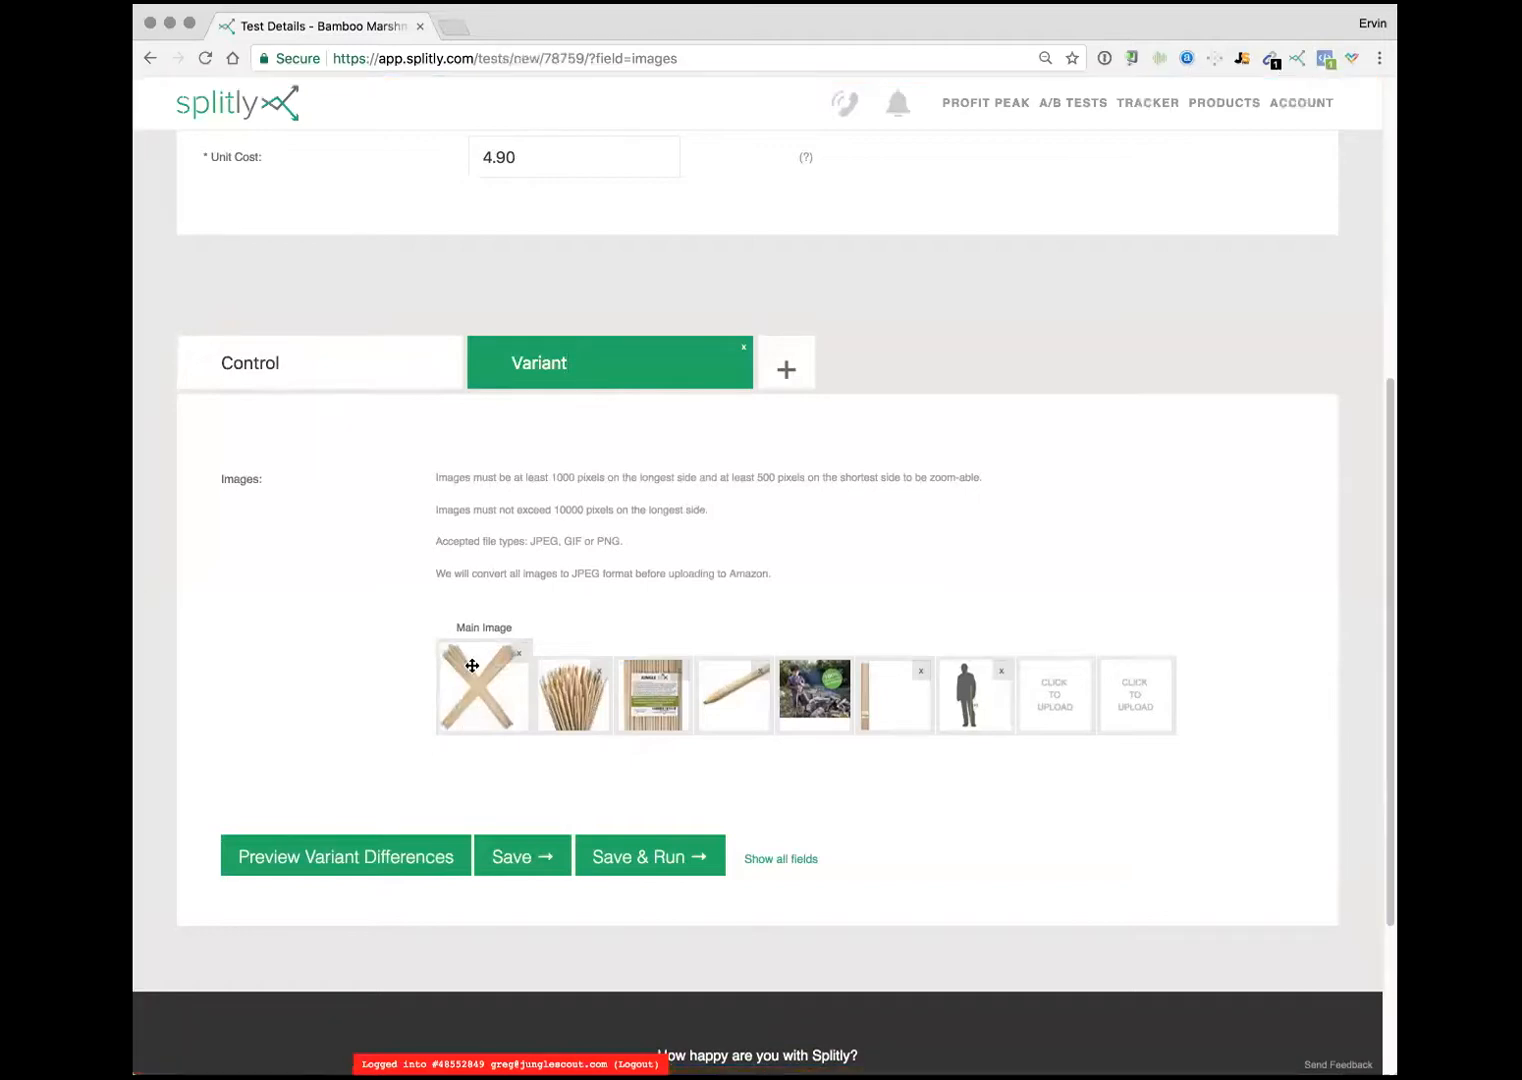
Step: Preview the differences between Control and Variant, close the preview and try to save and run the test
{"action": "scroll", "coordinate": [440, 590], "scroll_direction": "up", "scroll_amount": 2}
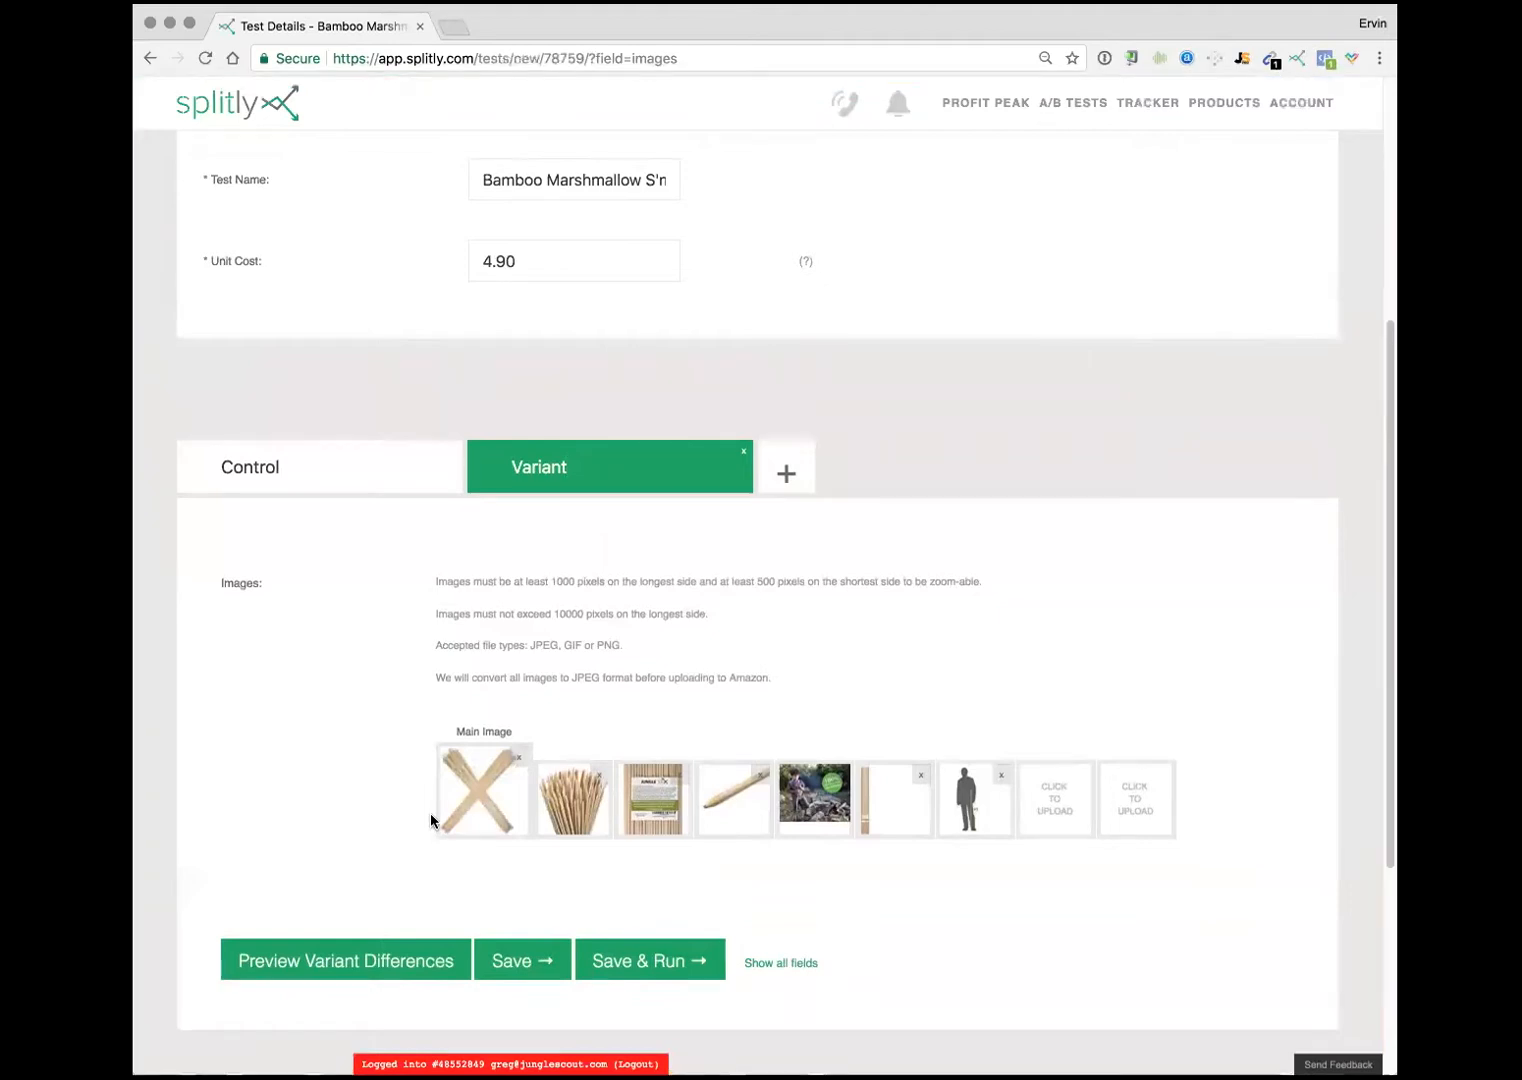
{"action": "left_click", "coordinate": [338, 964]}
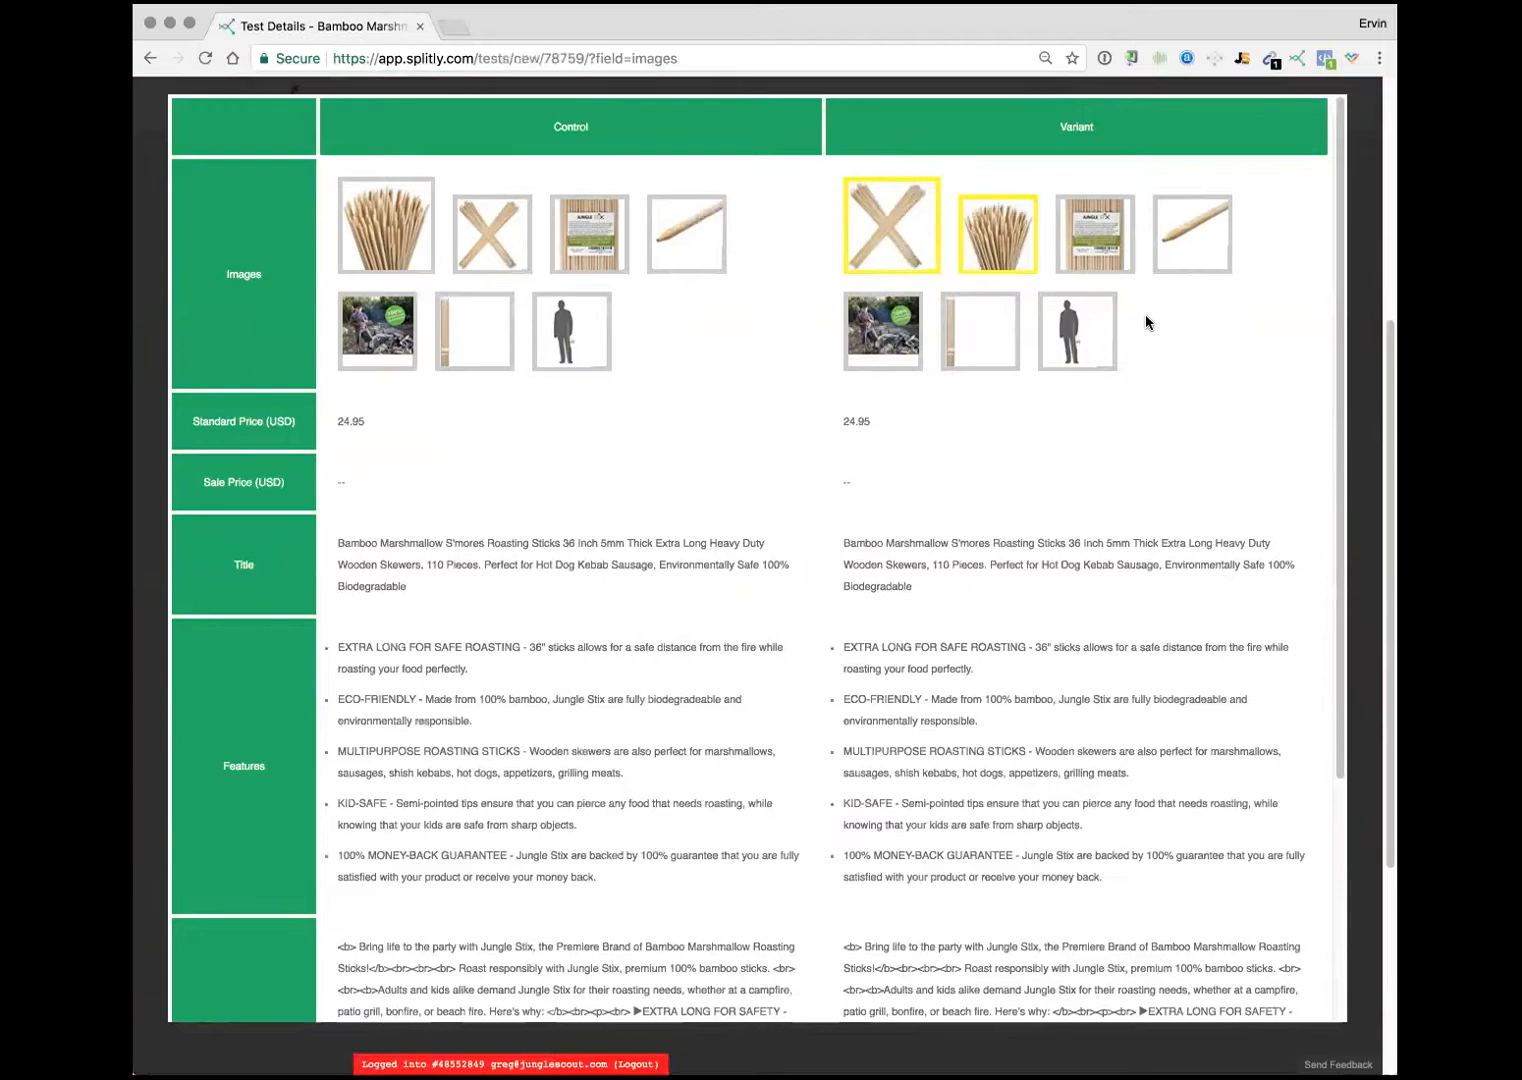
{"action": "left_click", "coordinate": [1362, 332]}
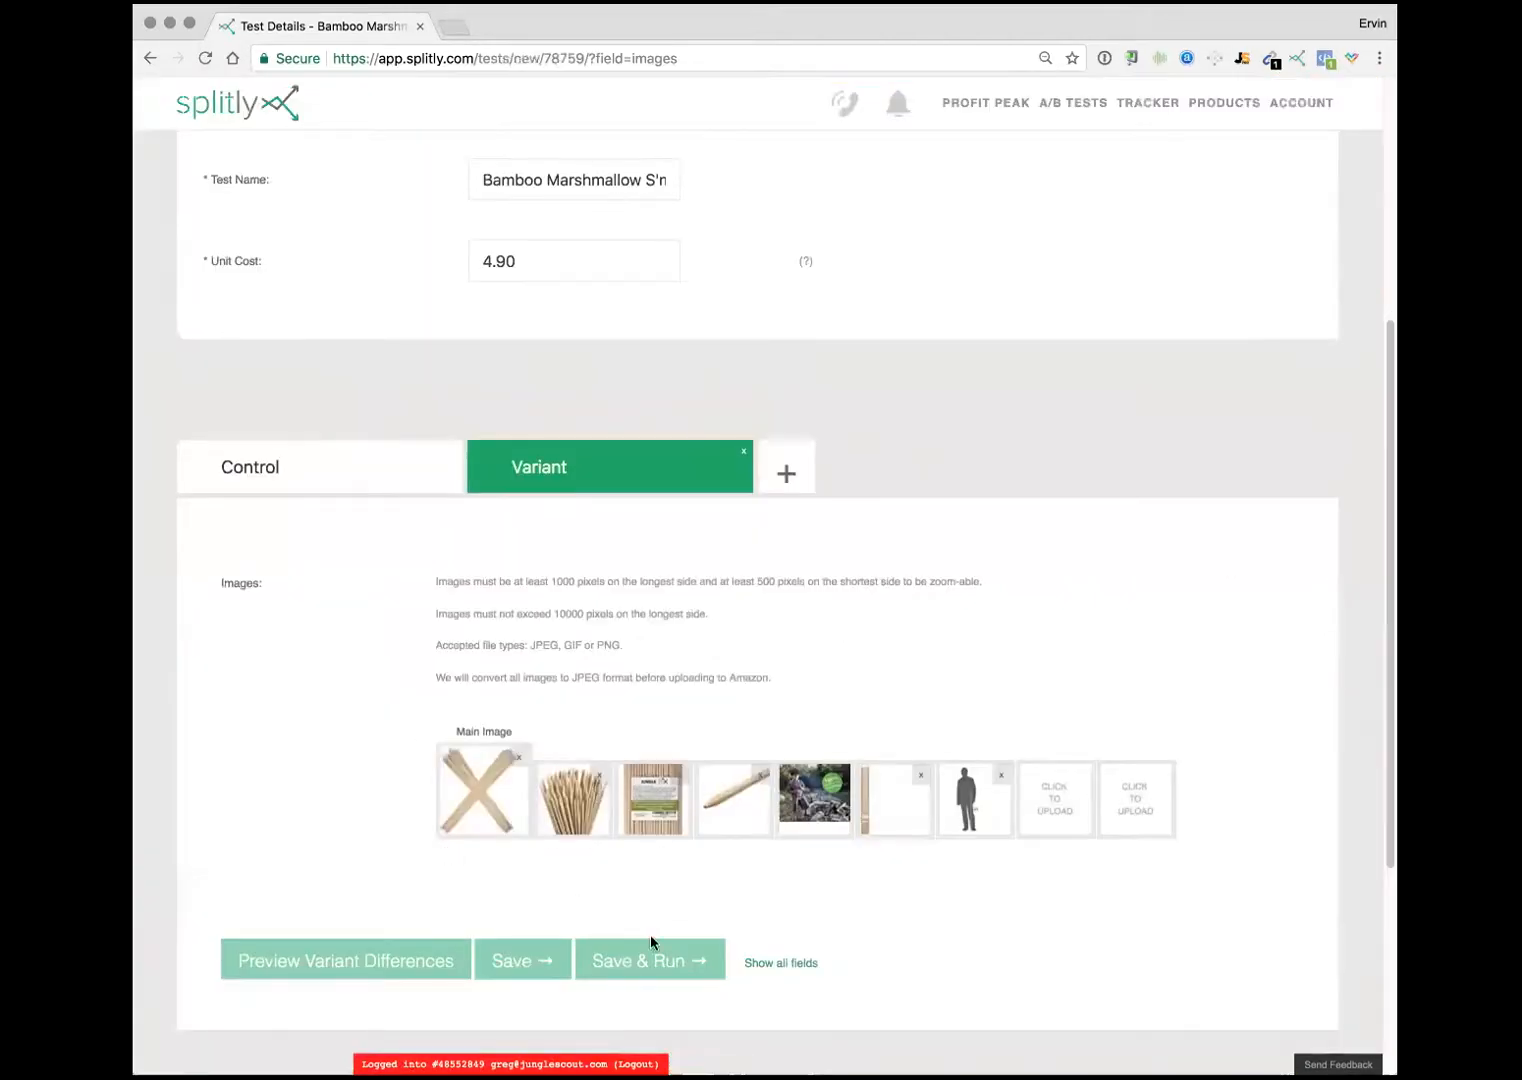
{"action": "left_click", "coordinate": [645, 960]}
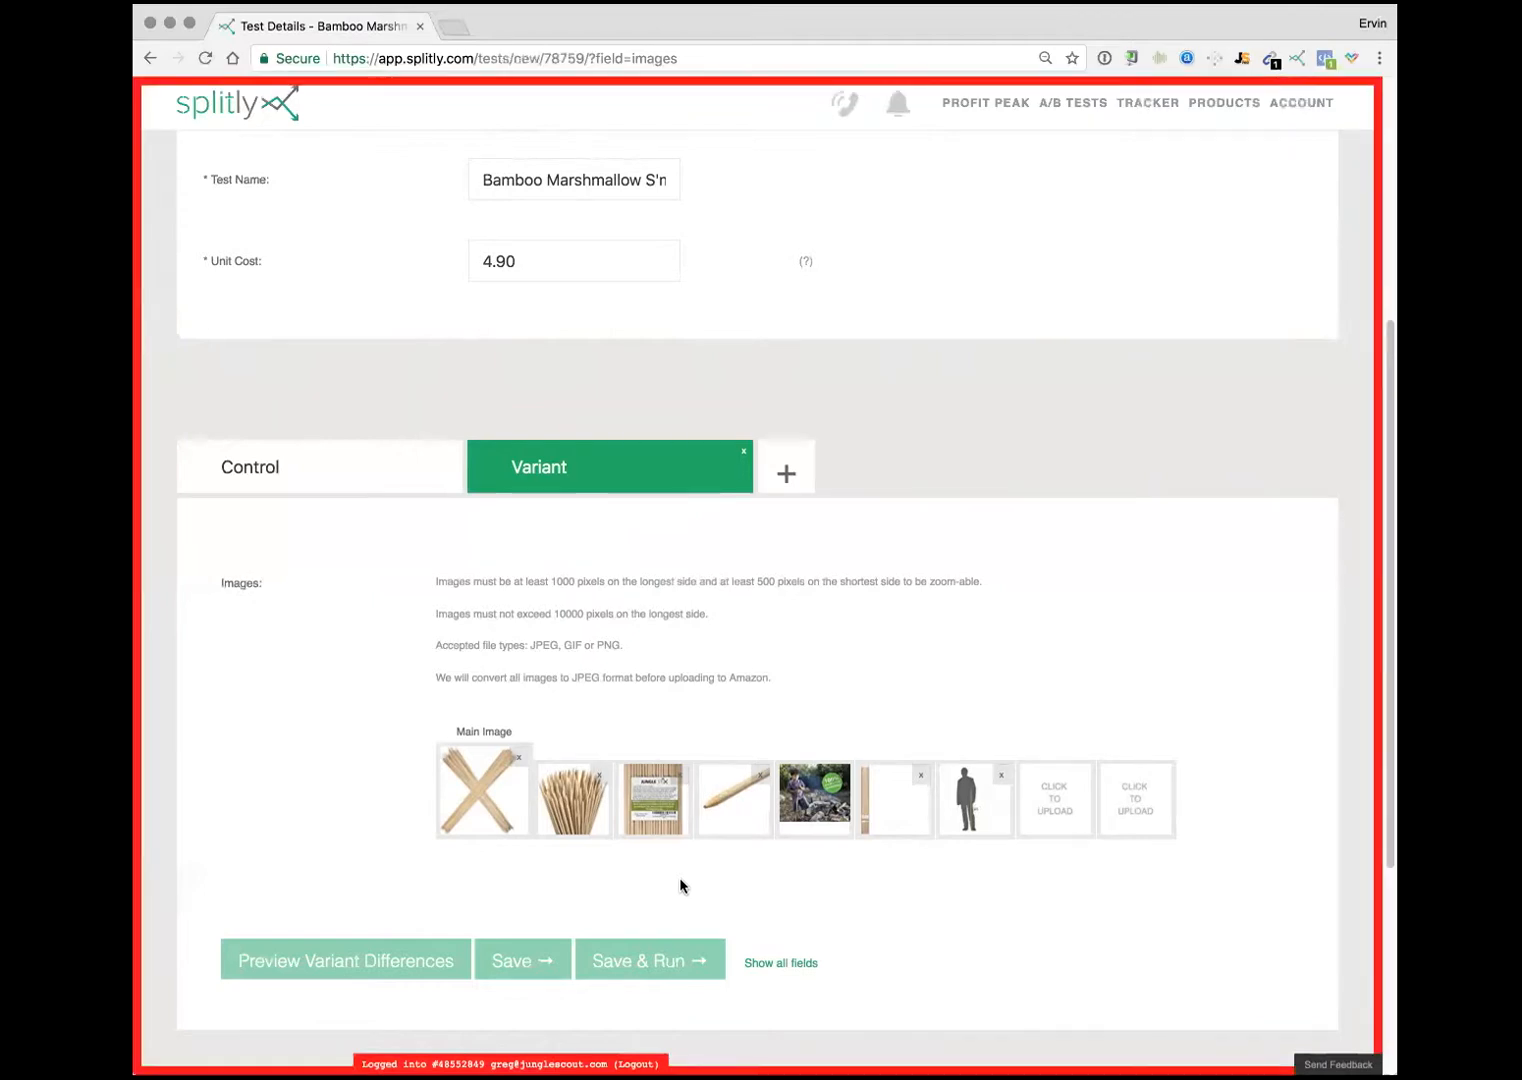
Step: Alternate between Control and Variant to compare the image order in each version of the listing
{"action": "left_click", "coordinate": [309, 488]}
{"action": "left_click", "coordinate": [513, 490]}
{"action": "left_click", "coordinate": [319, 444]}
{"action": "left_click", "coordinate": [523, 451]}
{"action": "left_click", "coordinate": [380, 478]}
{"action": "left_click", "coordinate": [608, 476]}
{"action": "left_click", "coordinate": [356, 437]}
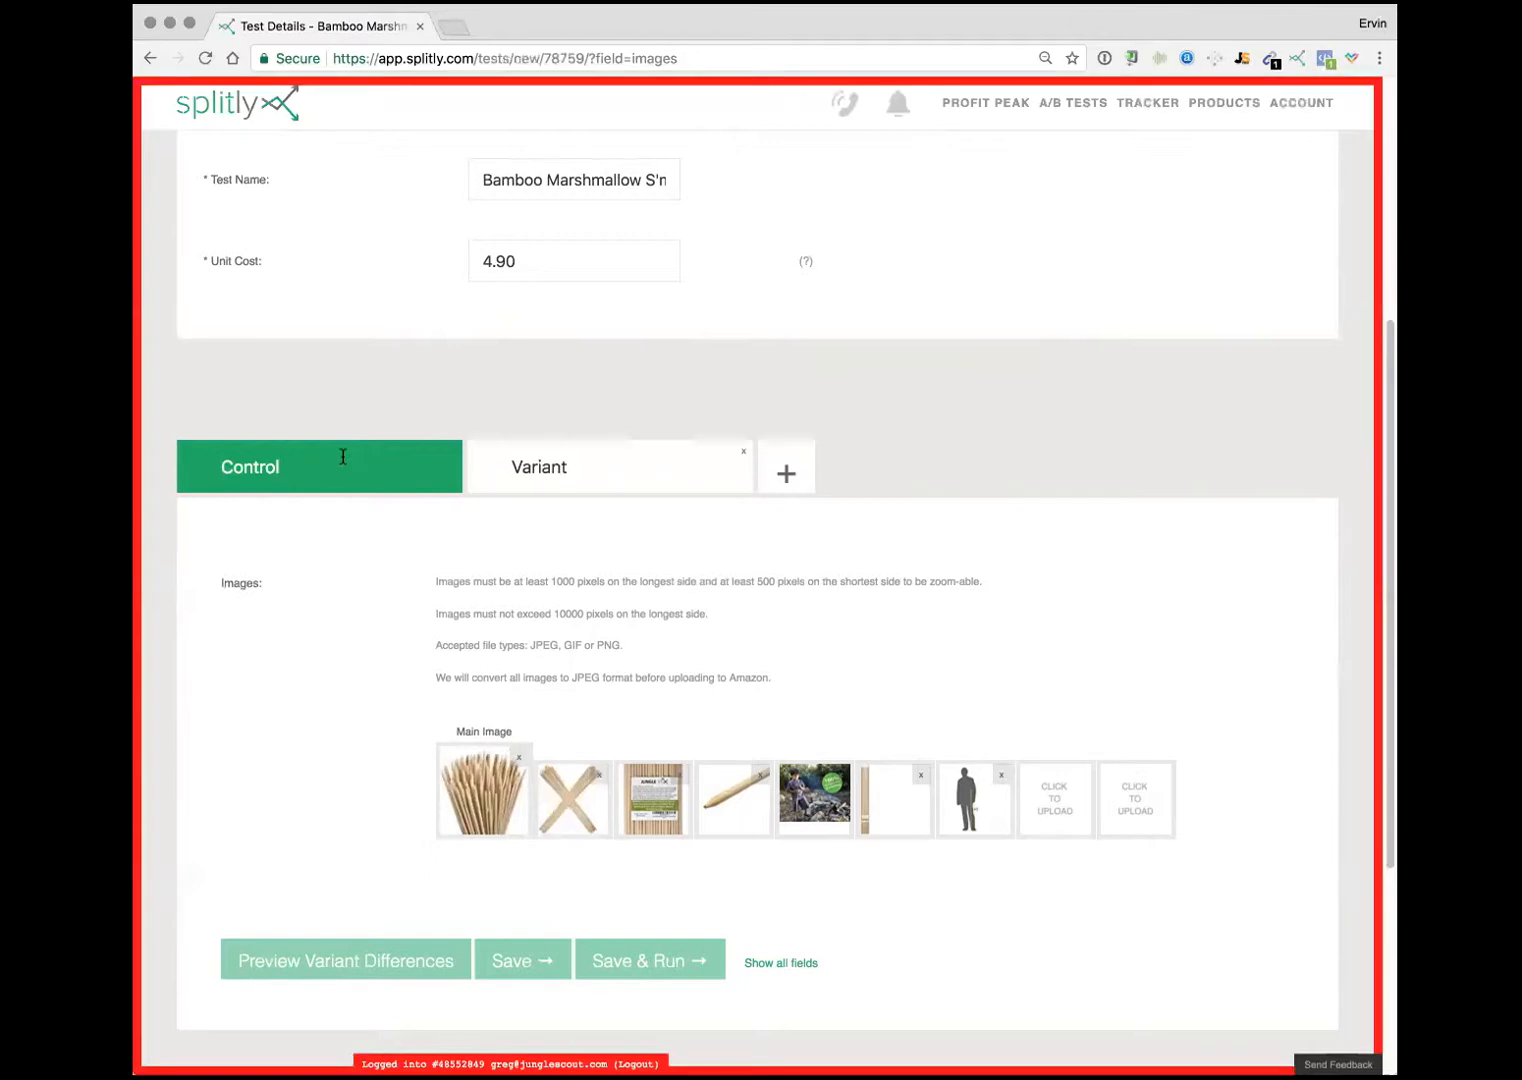
{"action": "left_click", "coordinate": [558, 476]}
{"action": "left_click", "coordinate": [401, 480]}
{"action": "left_click", "coordinate": [632, 489]}
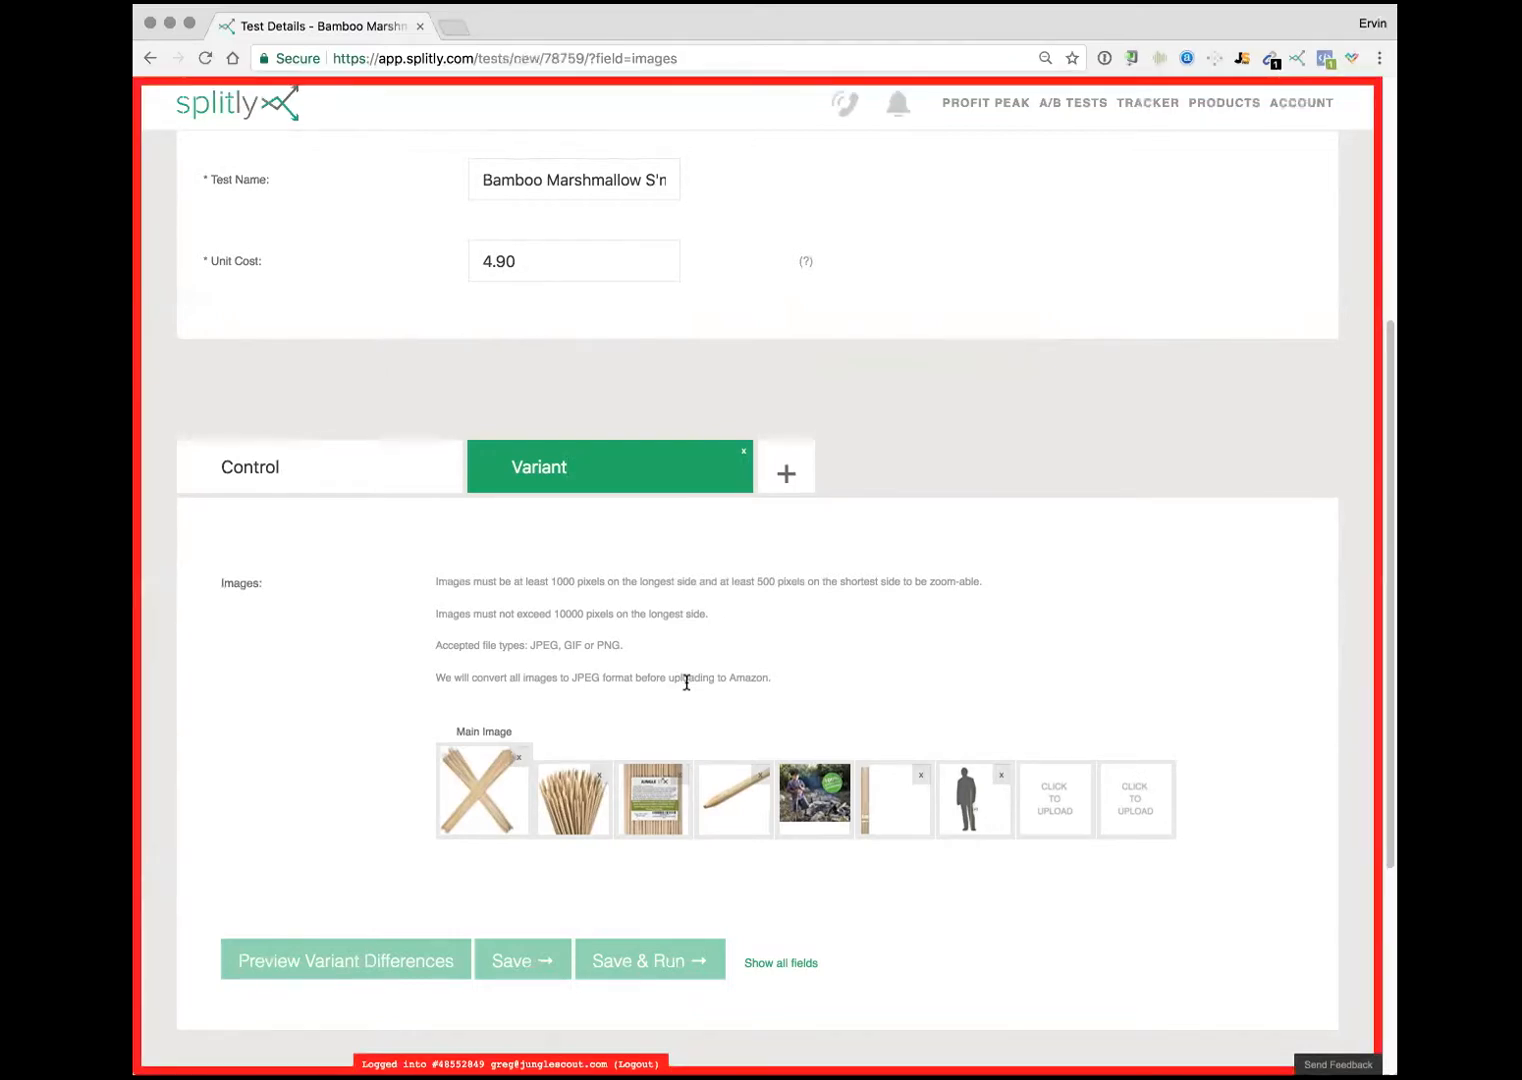
{"action": "scroll", "coordinate": [686, 682], "scroll_direction": "up", "scroll_amount": 2}
{"action": "left_click", "coordinate": [360, 575]}
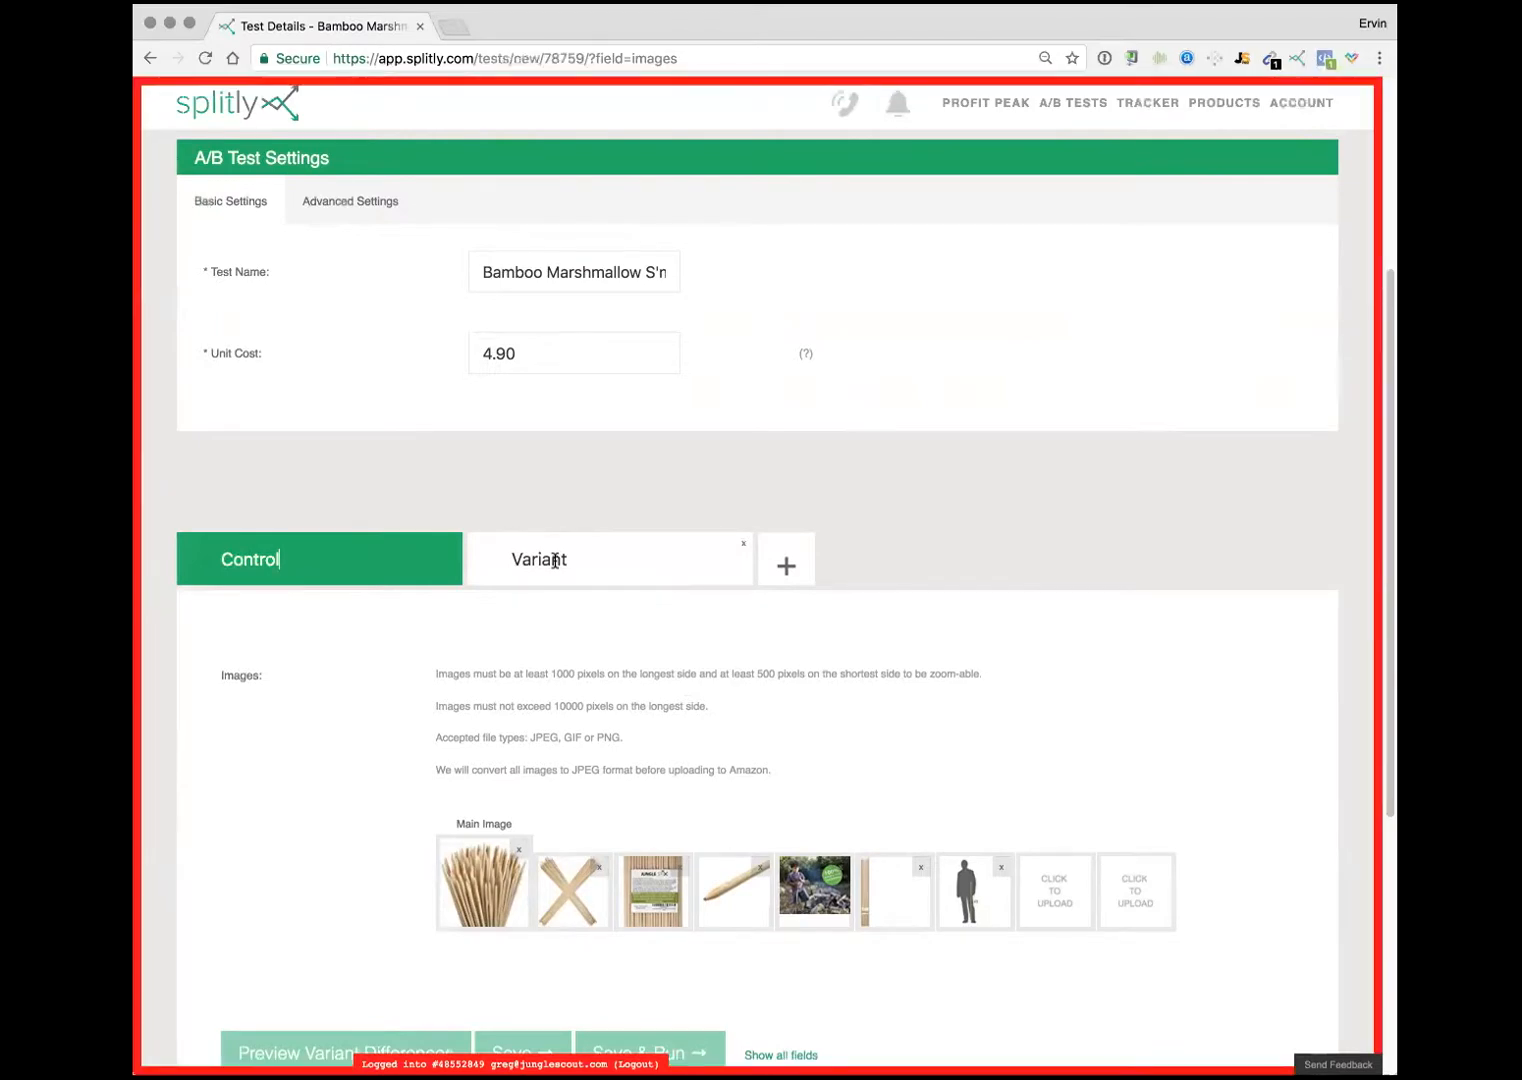
{"action": "left_click", "coordinate": [552, 561]}
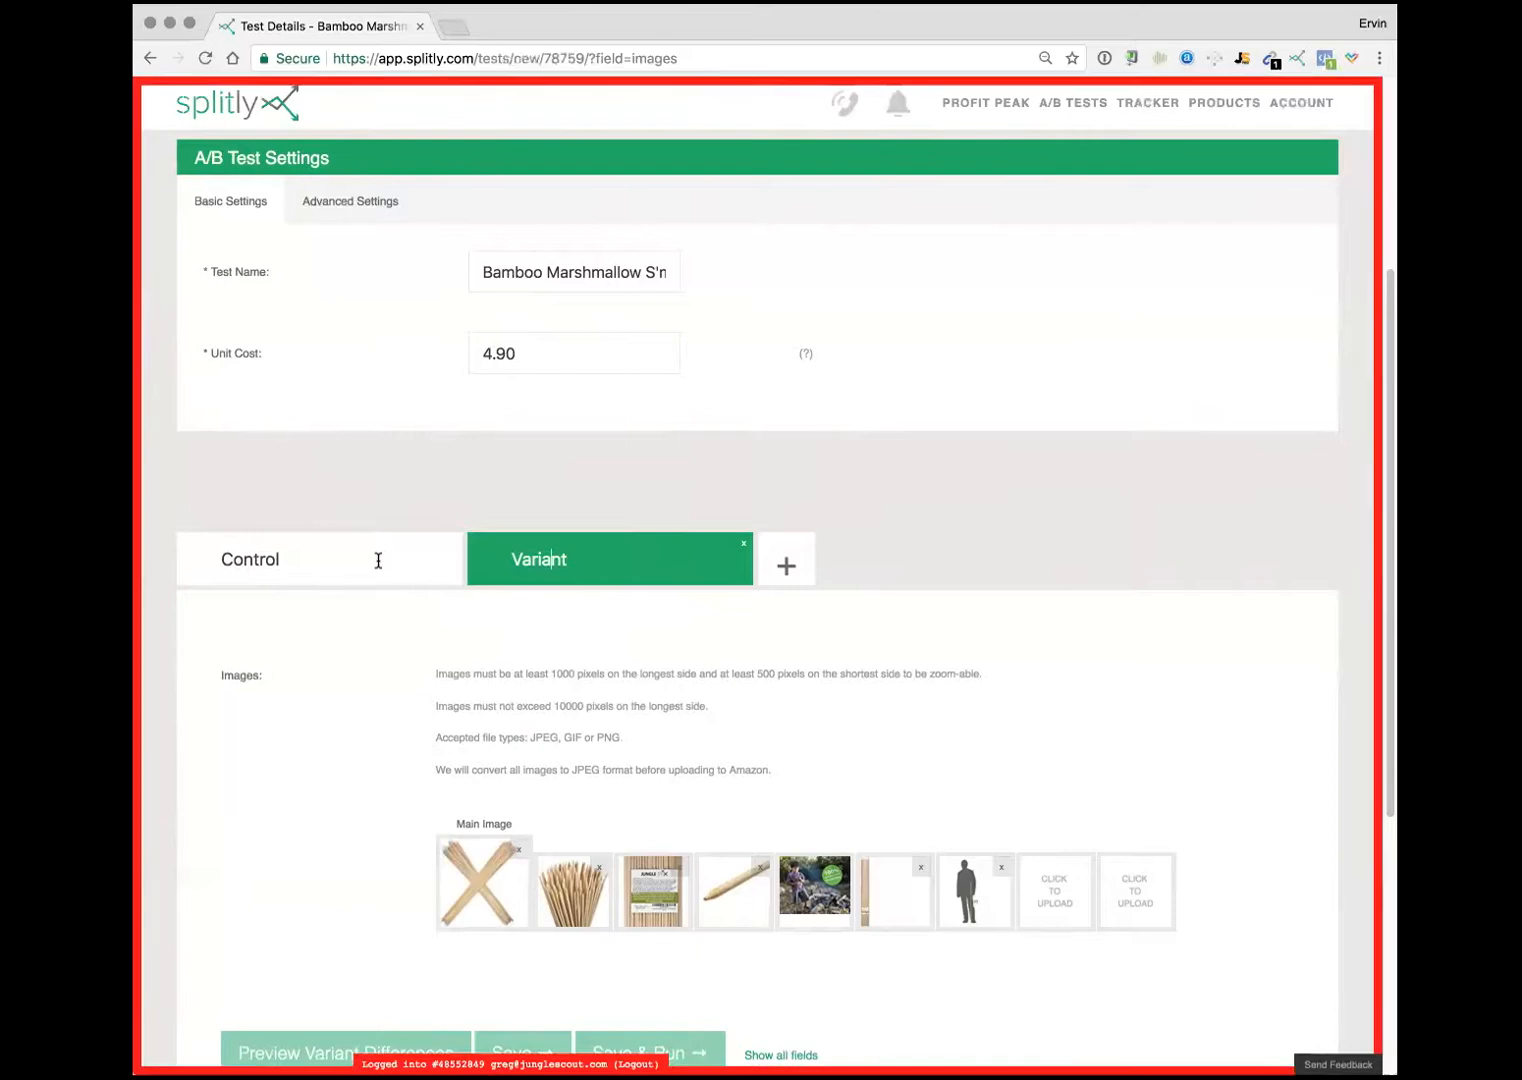
Step: Review the advanced test settings, examining the Minimum Significance choices and the Min Rotations / Variant value
{"action": "left_click", "coordinate": [352, 204]}
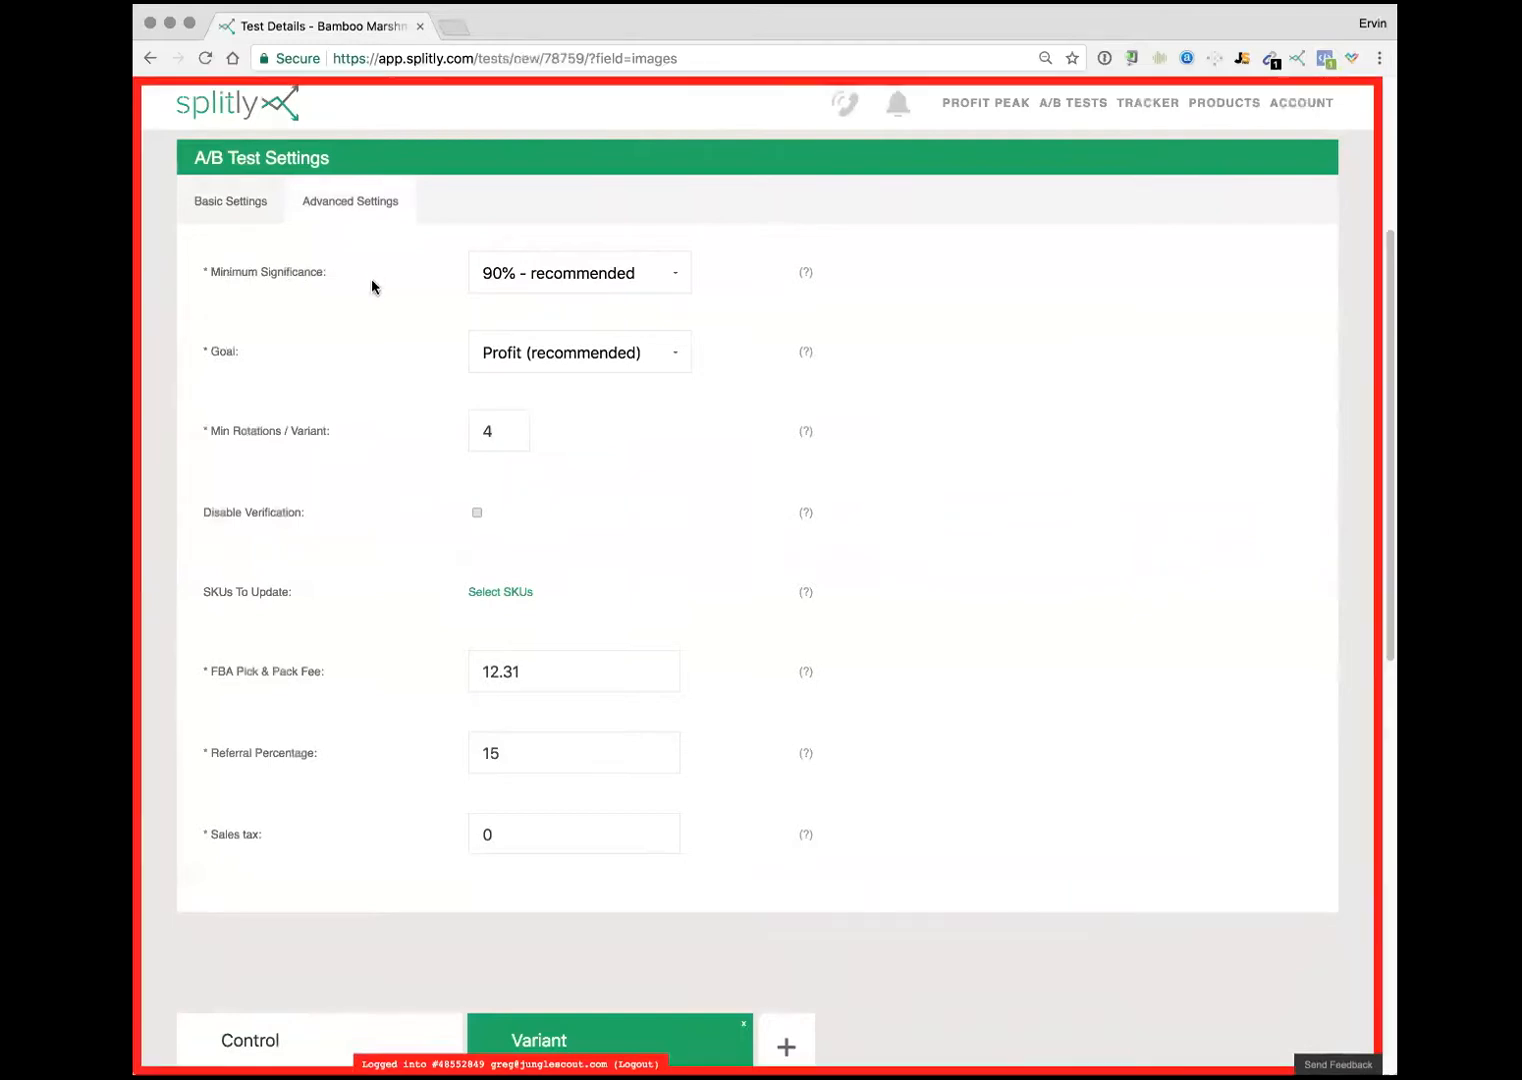
{"action": "left_click", "coordinate": [509, 279]}
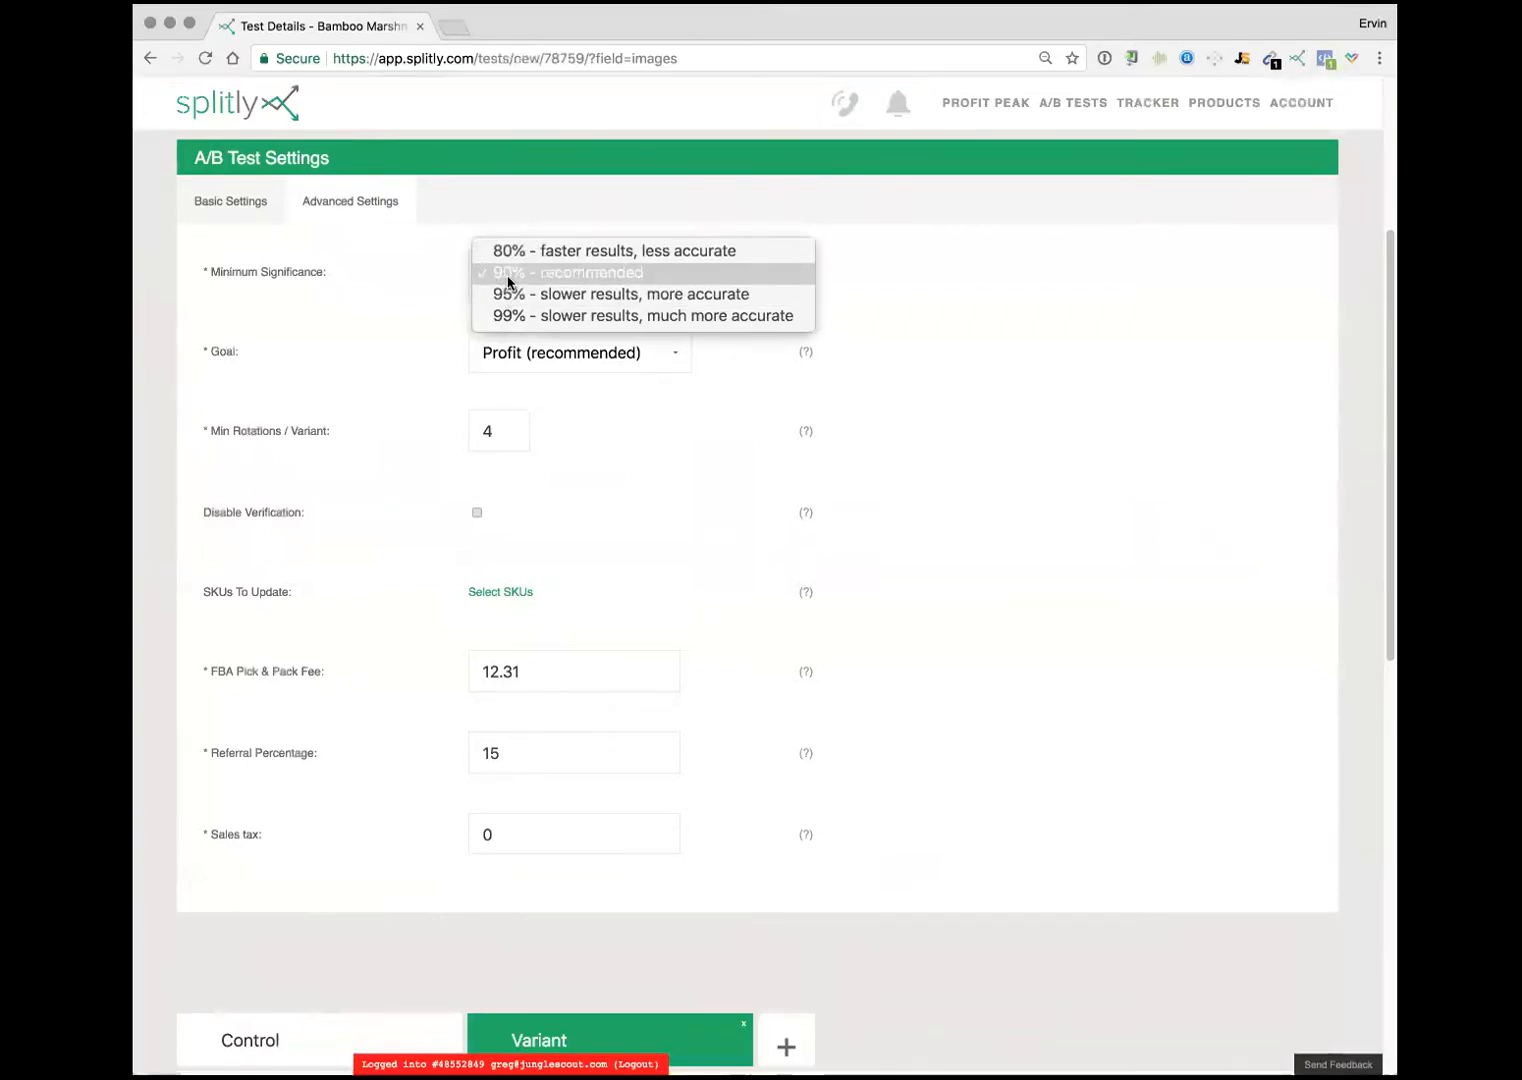
{"action": "left_click", "coordinate": [507, 273]}
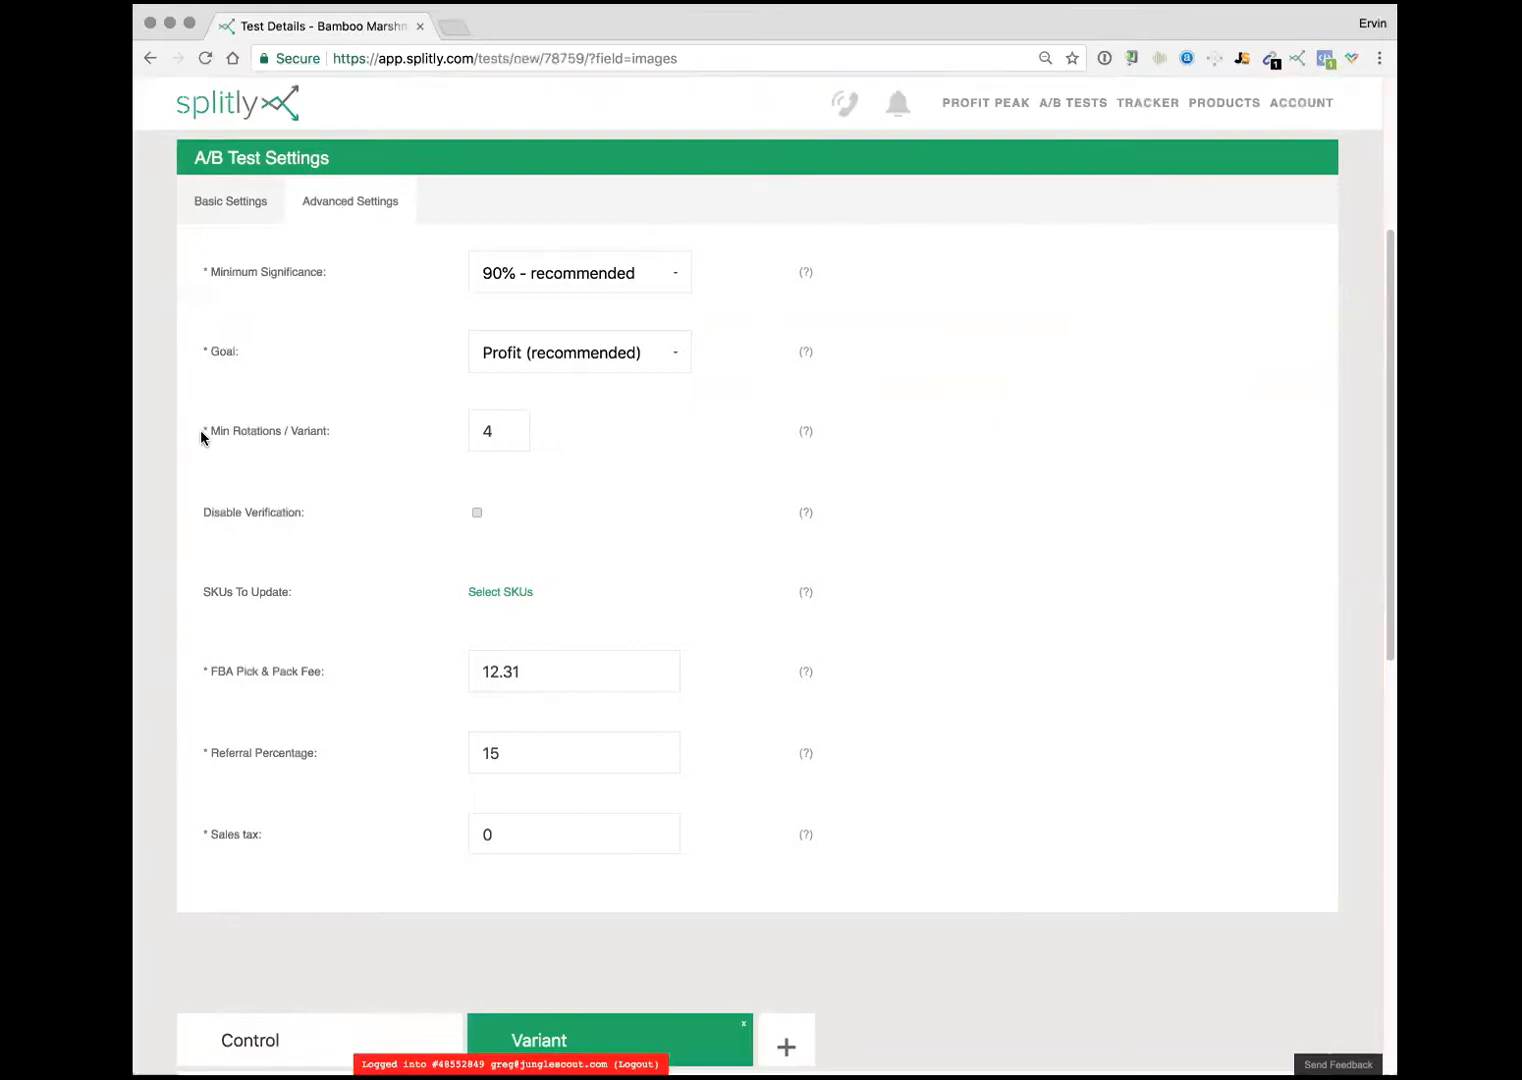
{"action": "left_click_drag", "start_coordinate": [203, 431], "coordinate": [369, 432]}
{"action": "left_click", "coordinate": [358, 431]}
{"action": "scroll", "coordinate": [551, 445], "scroll_direction": "down", "scroll_amount": 1}
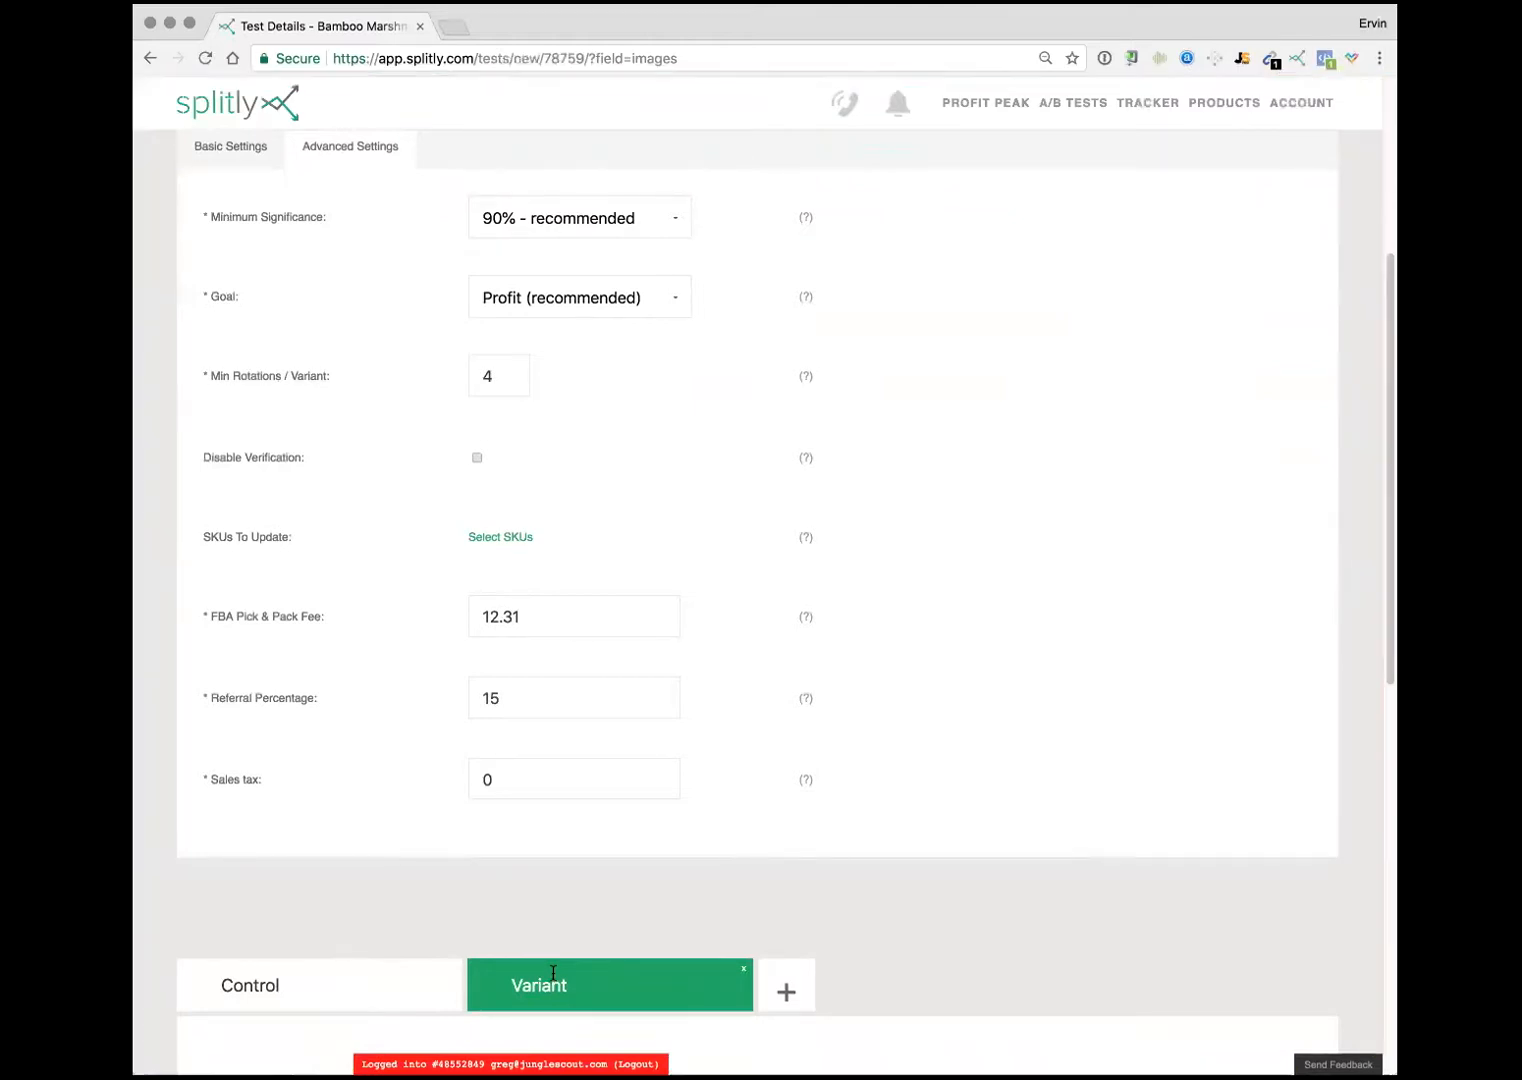
{"action": "left_click_drag", "start_coordinate": [514, 384], "coordinate": [433, 387]}
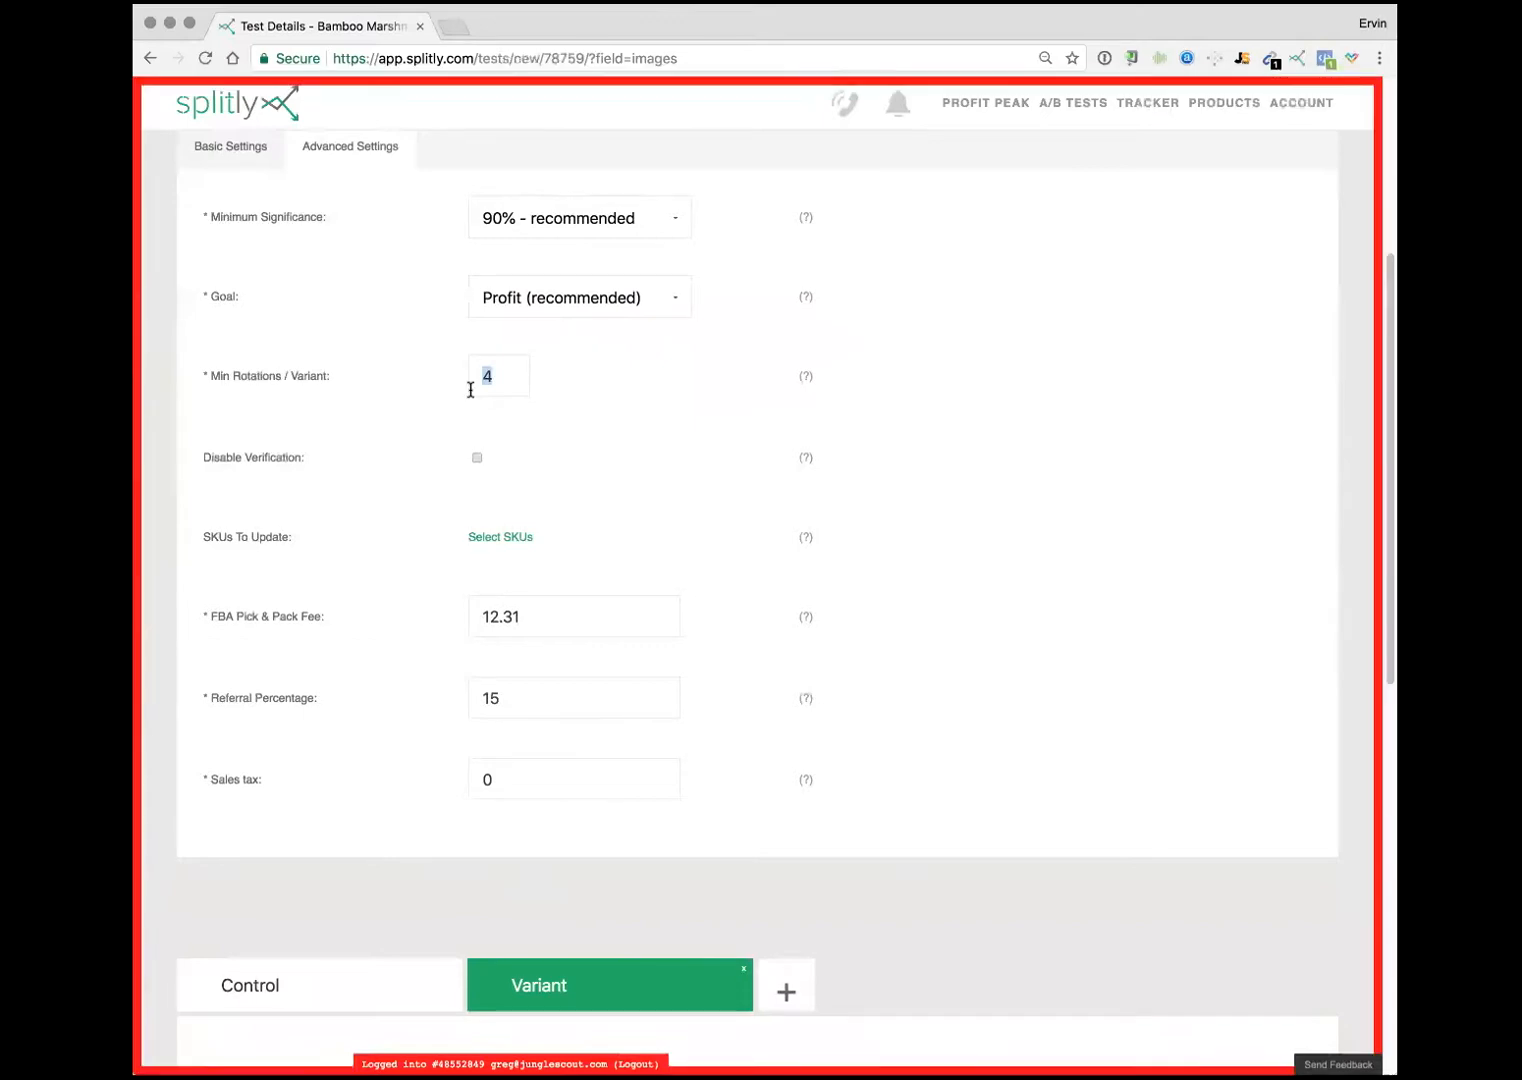
{"action": "left_click", "coordinate": [551, 225]}
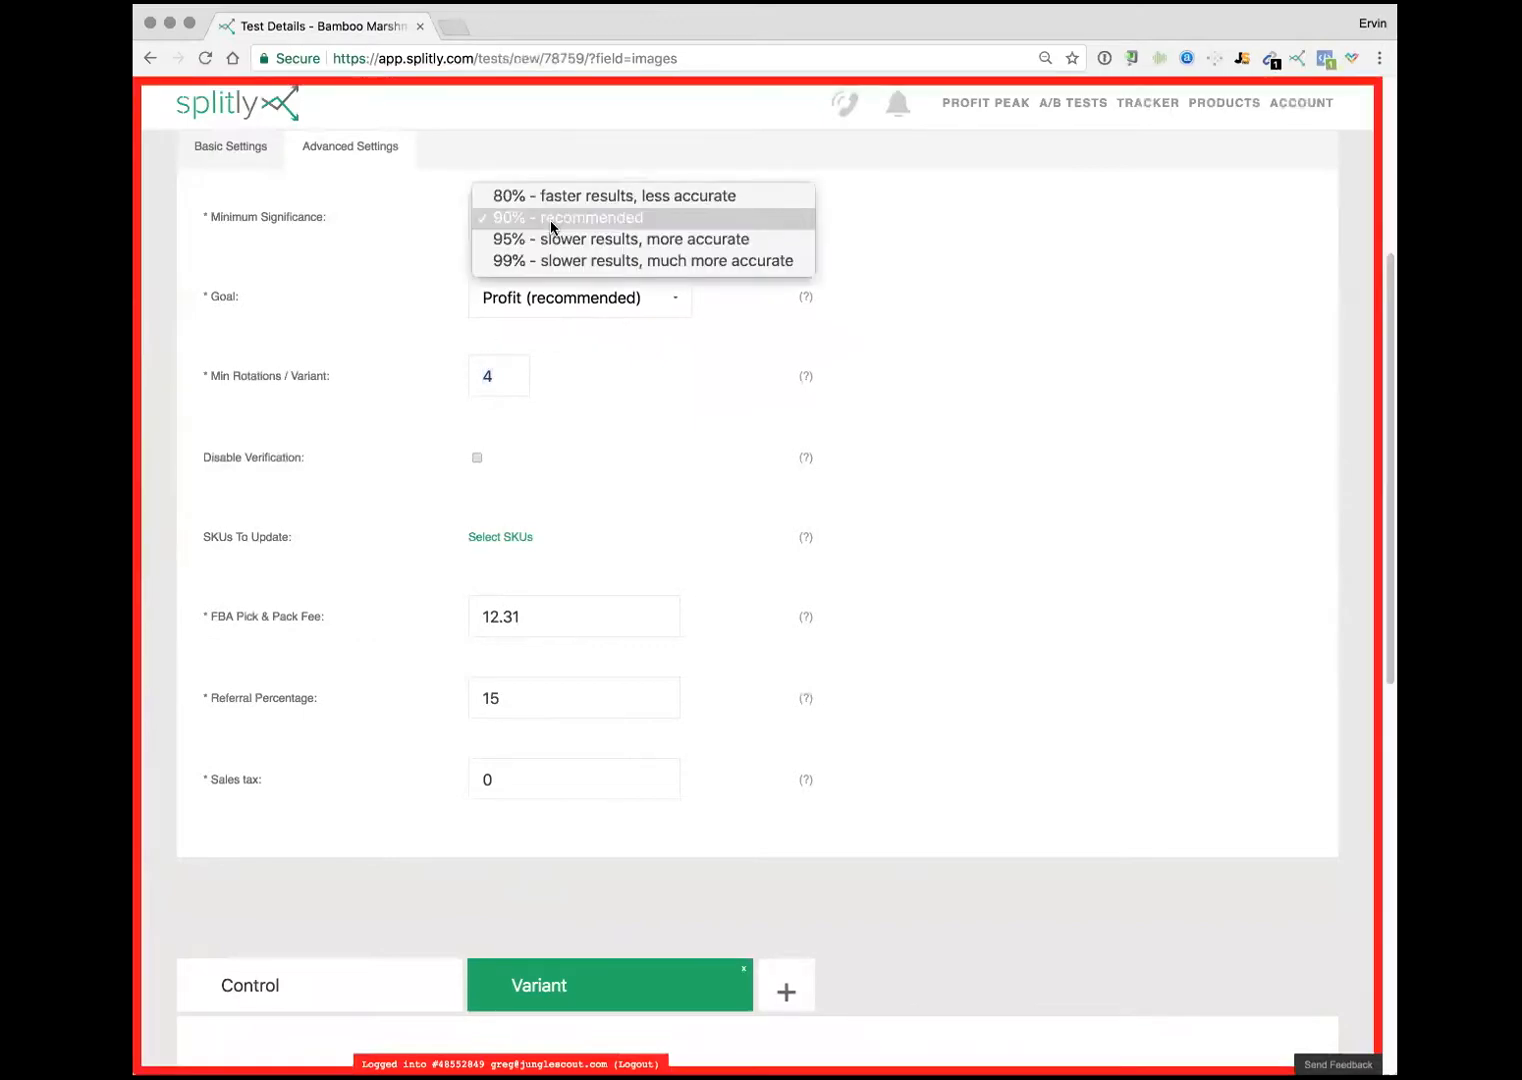
{"action": "left_click", "coordinate": [427, 234]}
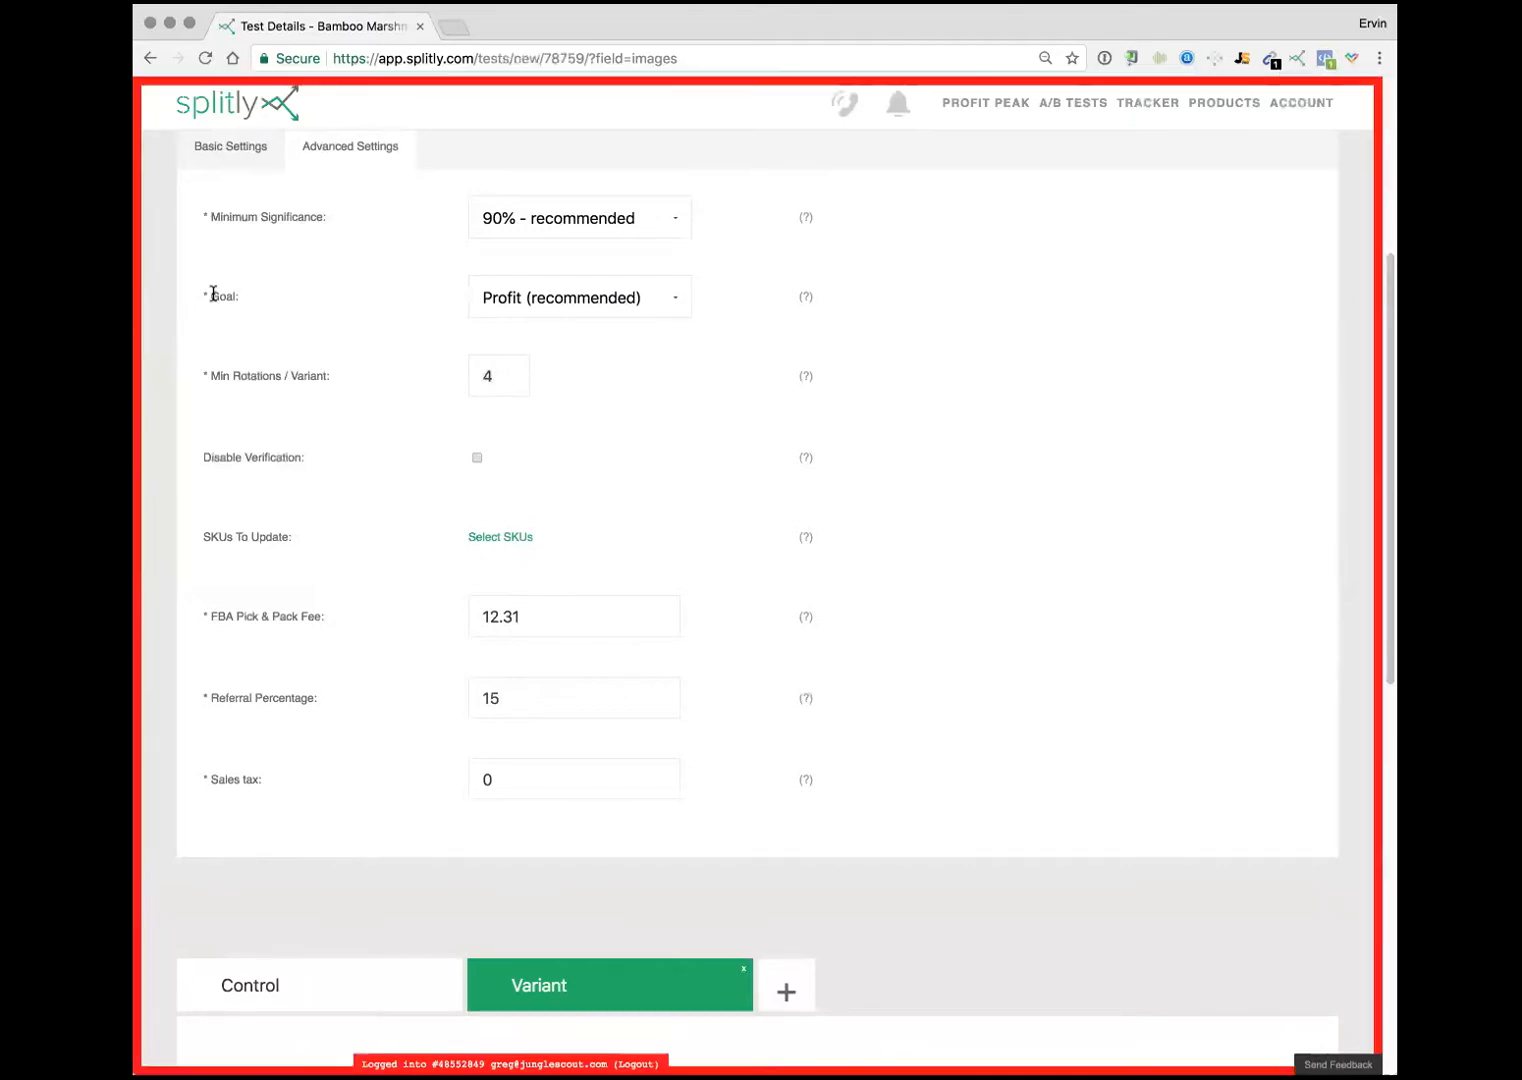
Step: Review the available Goal options for the test and choose Conversion Rate as the goal
{"action": "left_click_drag", "start_coordinate": [213, 294], "coordinate": [247, 298]}
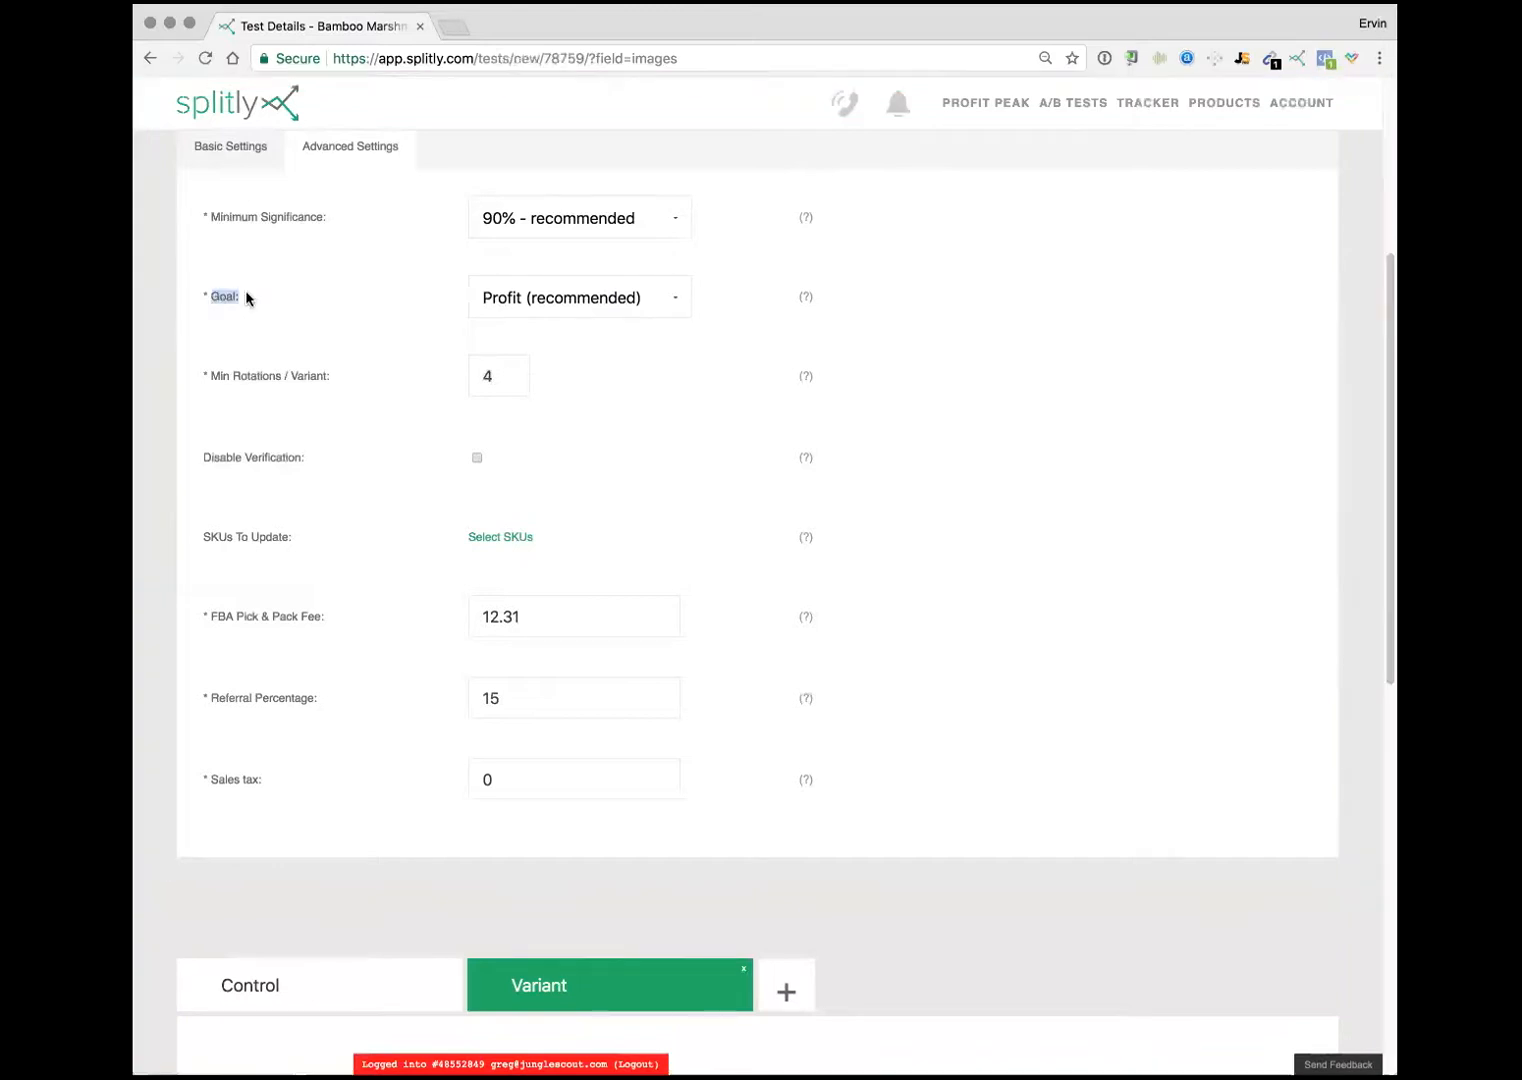
{"action": "left_click", "coordinate": [470, 301]}
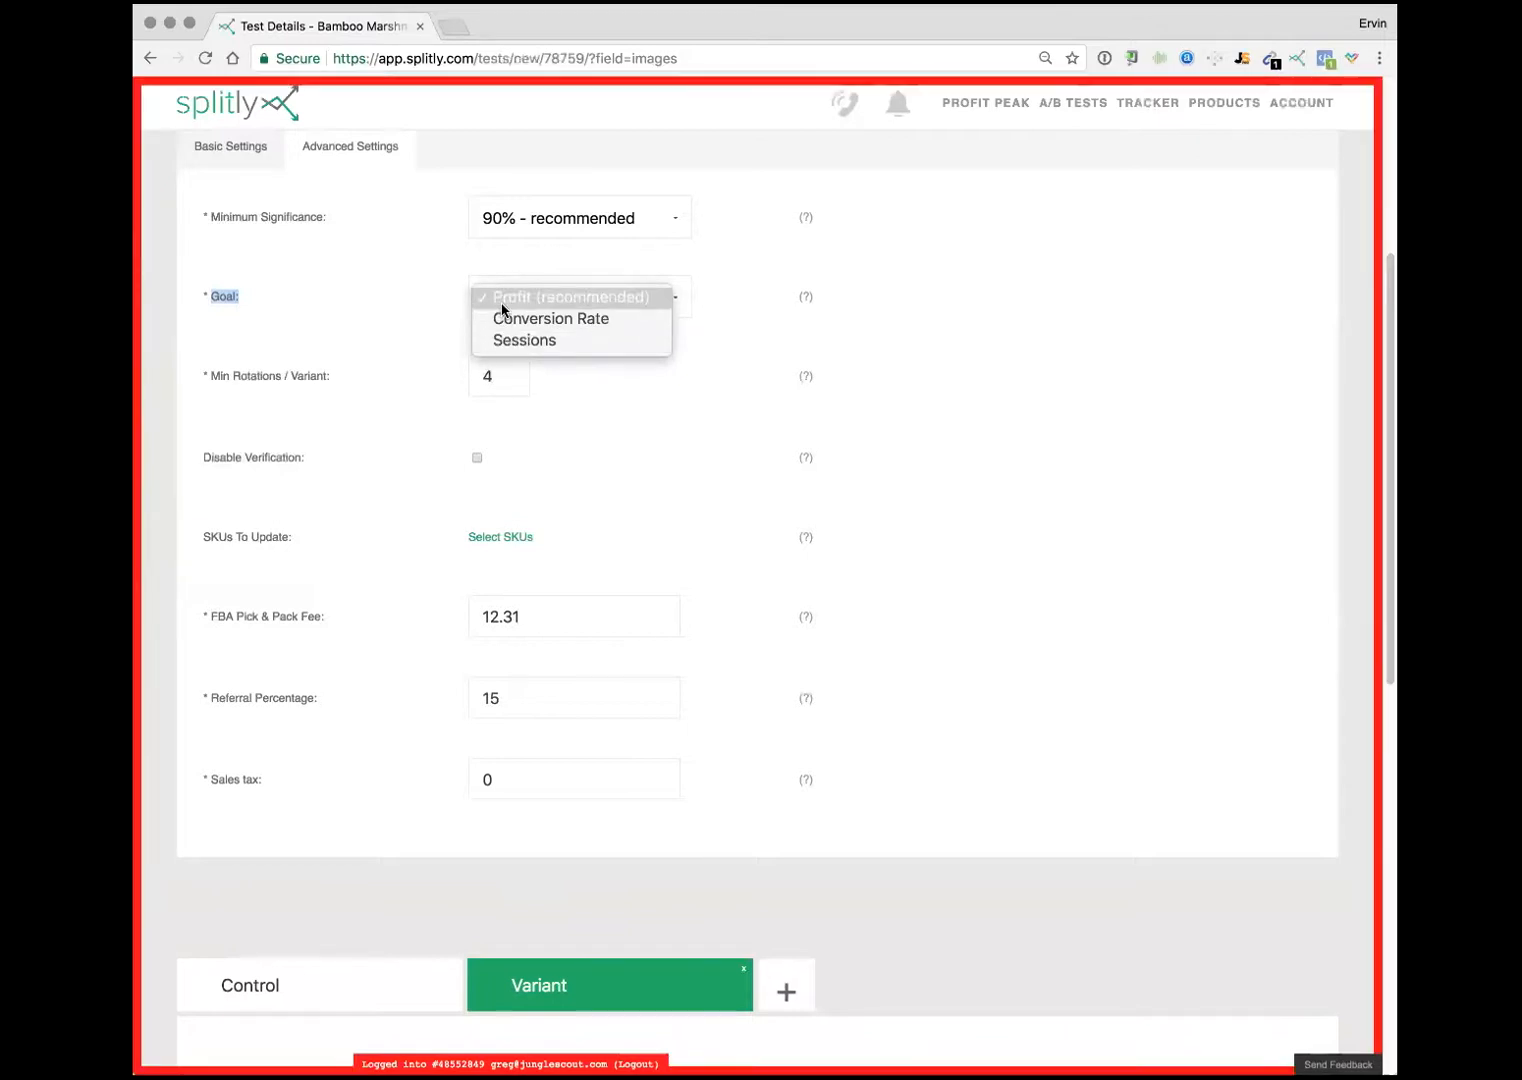
{"action": "left_click", "coordinate": [372, 310]}
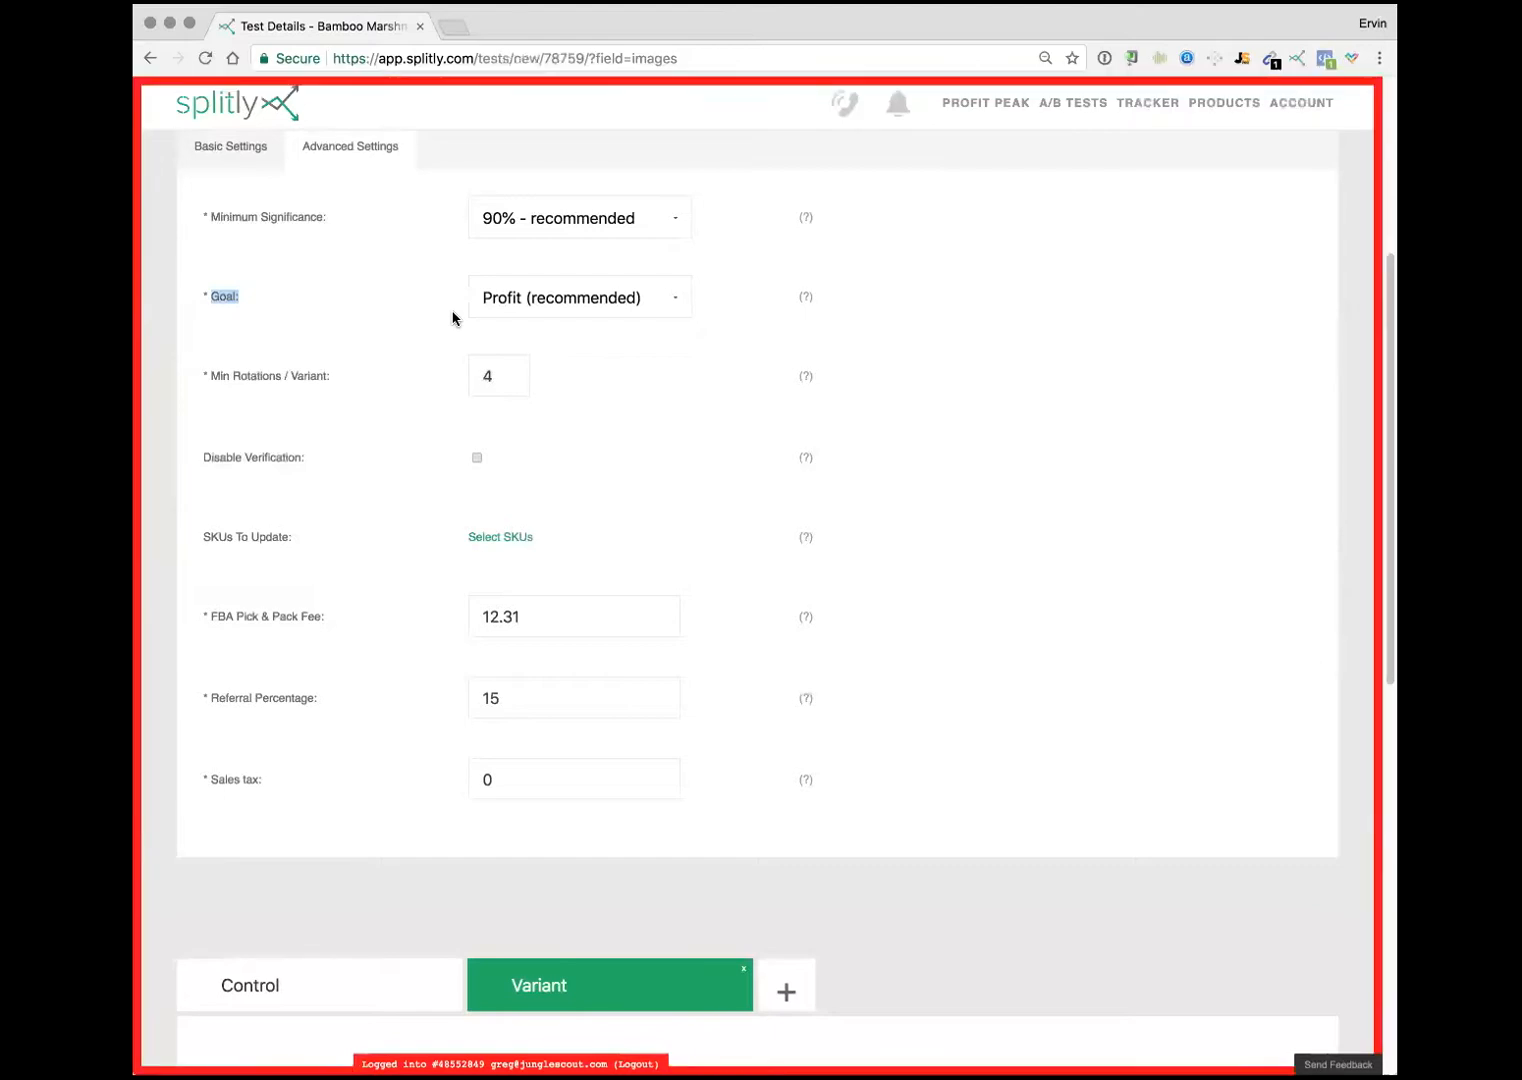
{"action": "left_click", "coordinate": [548, 304]}
{"action": "left_click", "coordinate": [544, 336]}
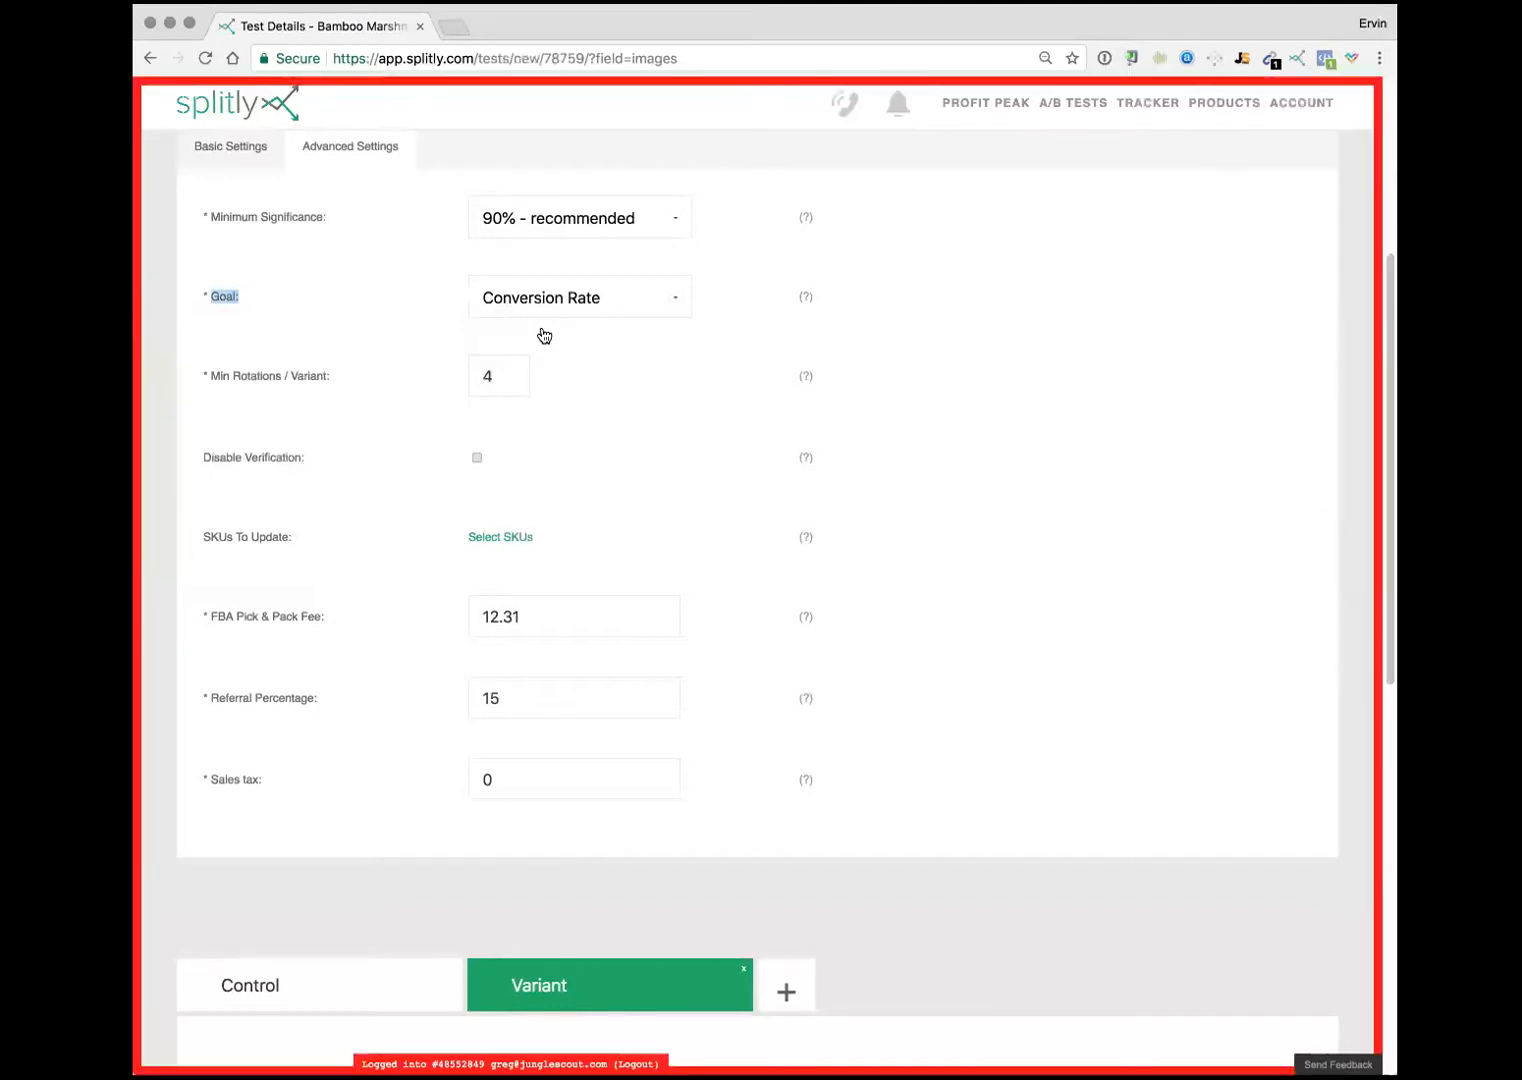
Step: Try Sessions as the test's goal, examine the choices again and switch back to Conversion Rate
{"action": "left_click", "coordinate": [566, 310]}
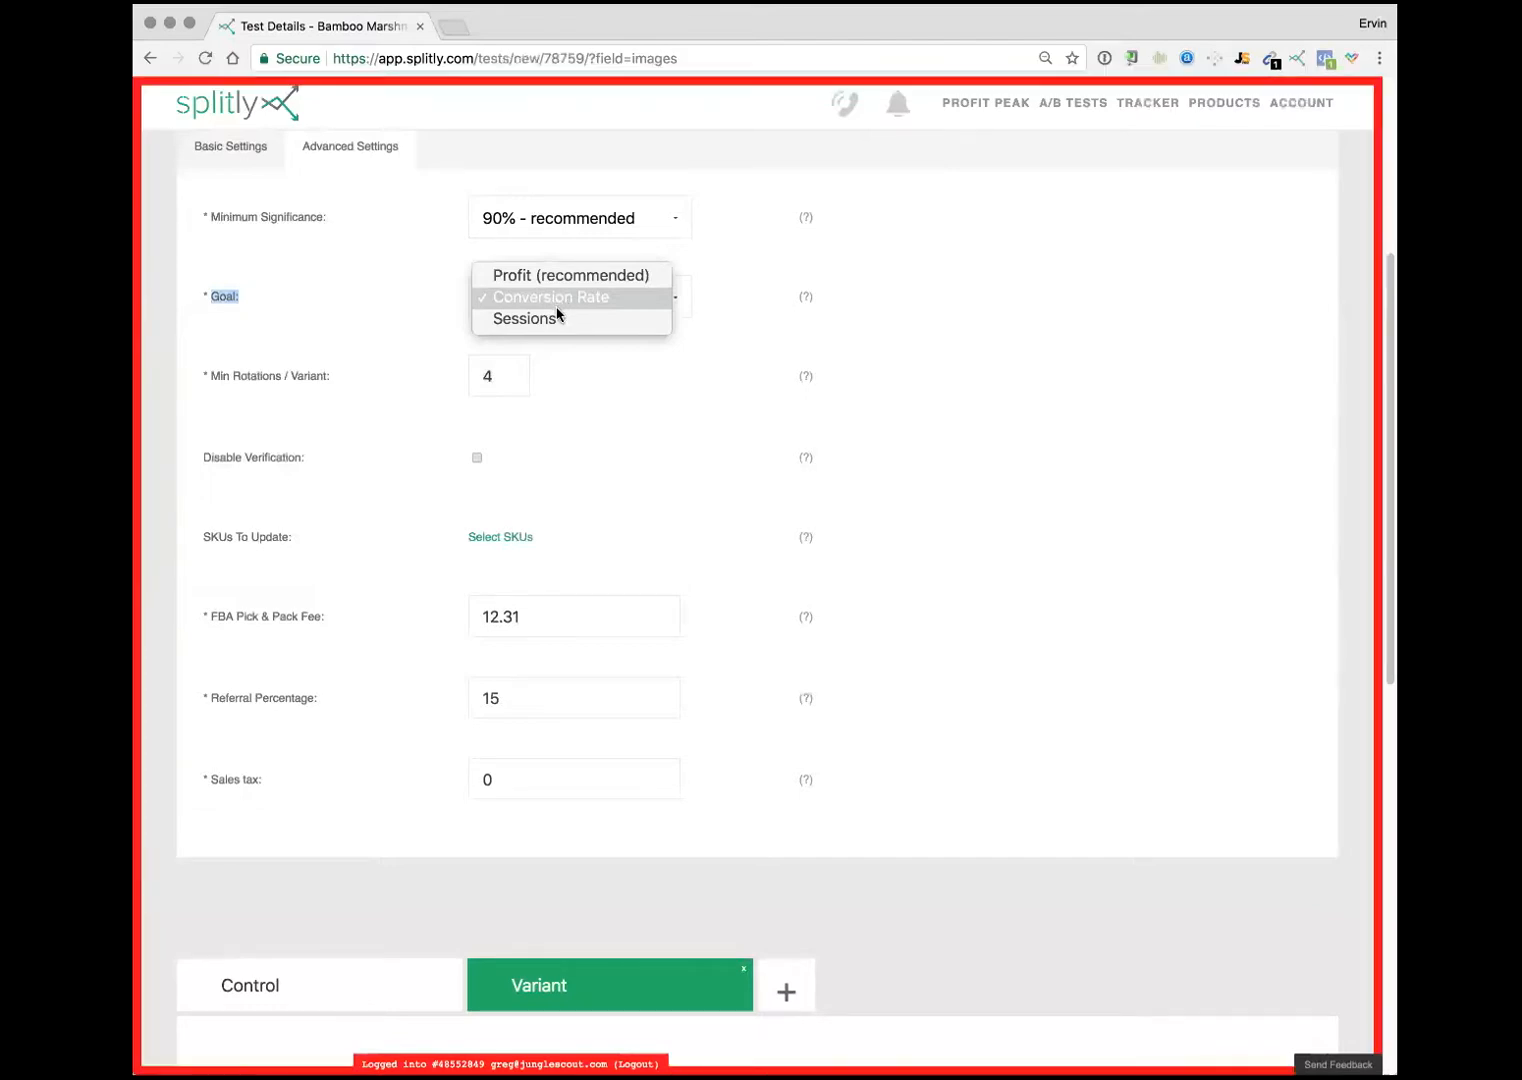
{"action": "left_click", "coordinate": [553, 318]}
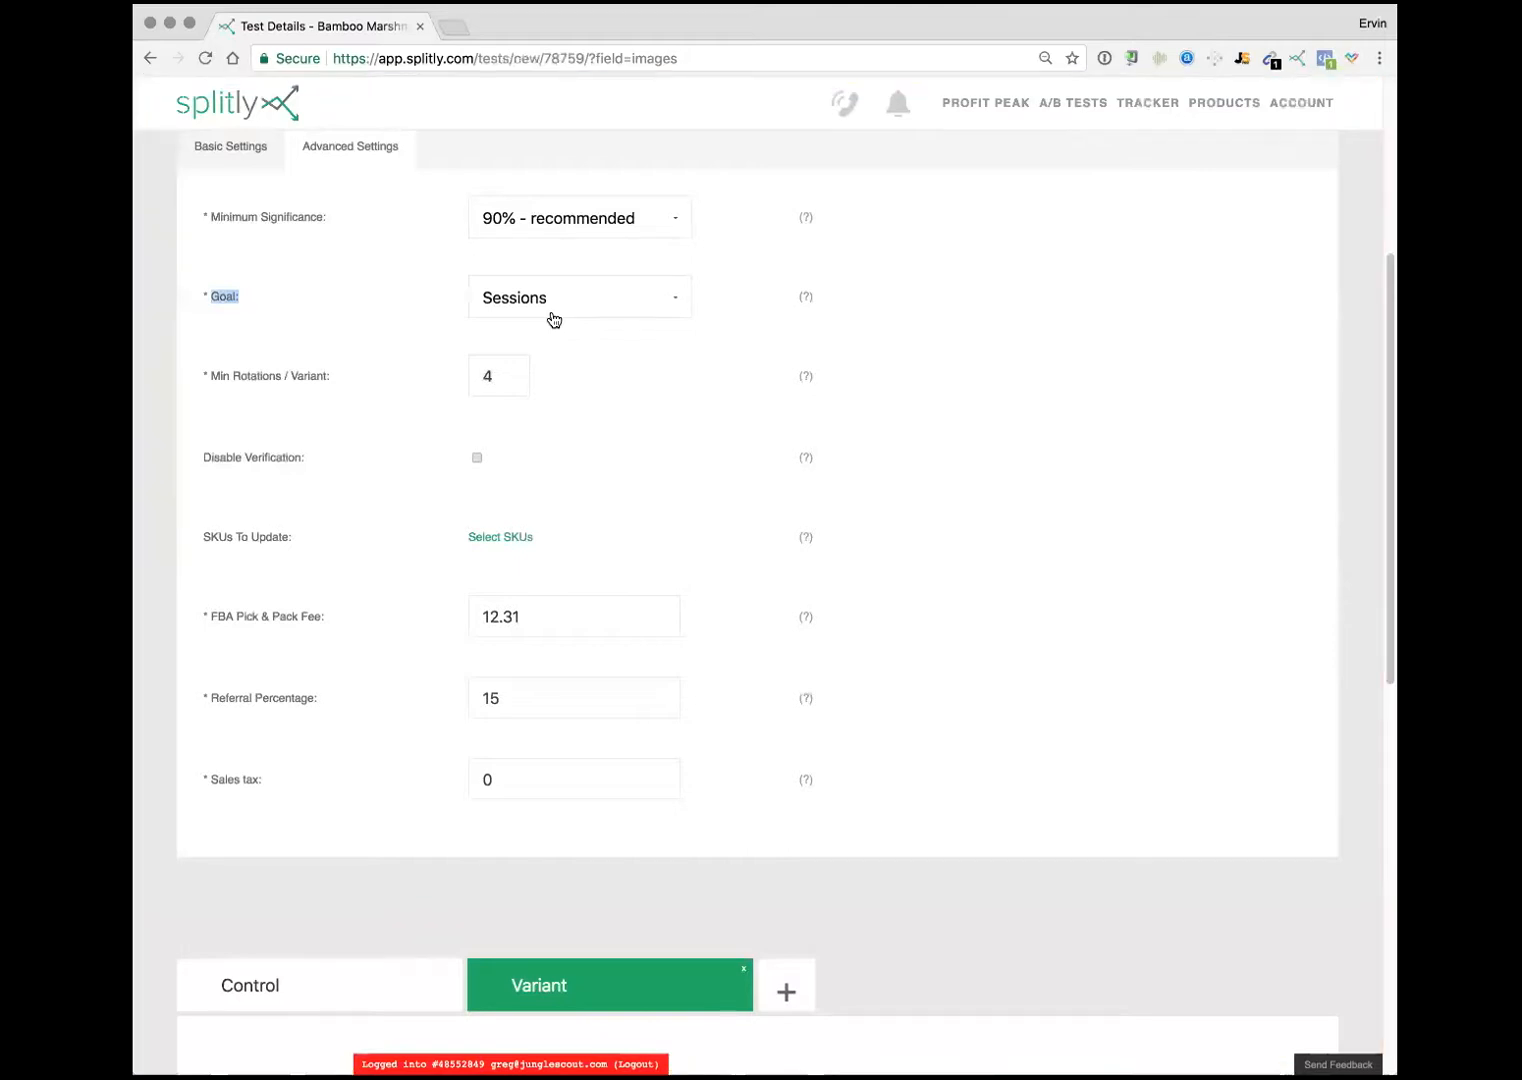
{"action": "left_click", "coordinate": [566, 300]}
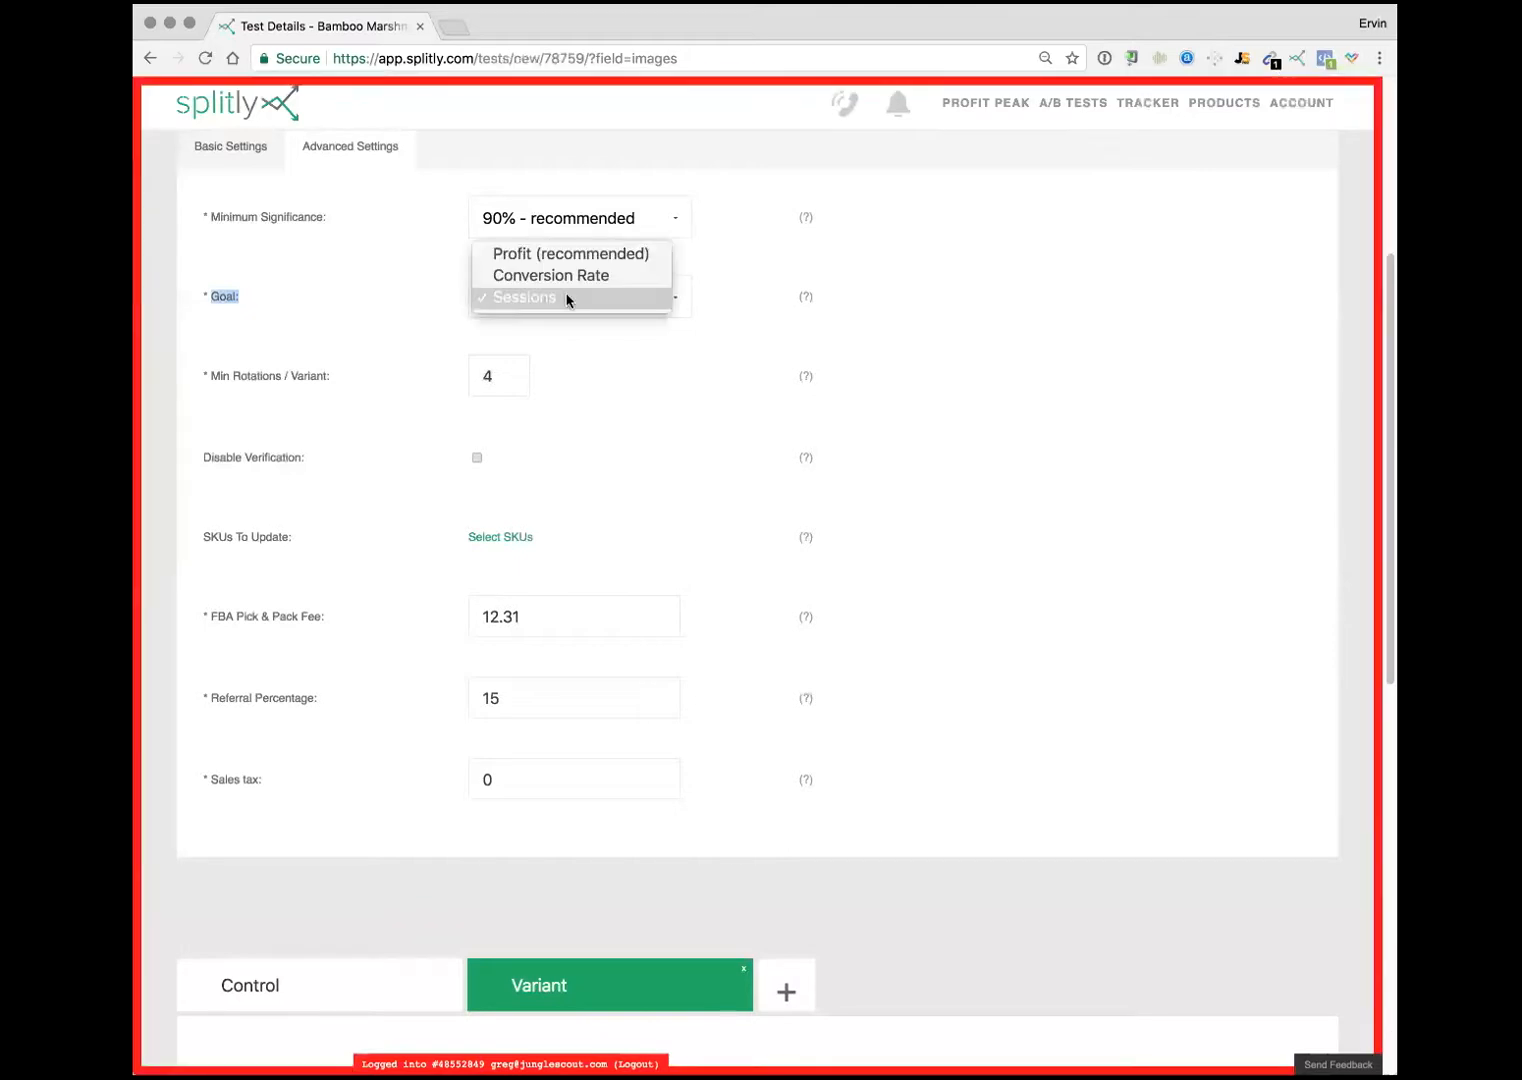
{"action": "left_click", "coordinate": [655, 317]}
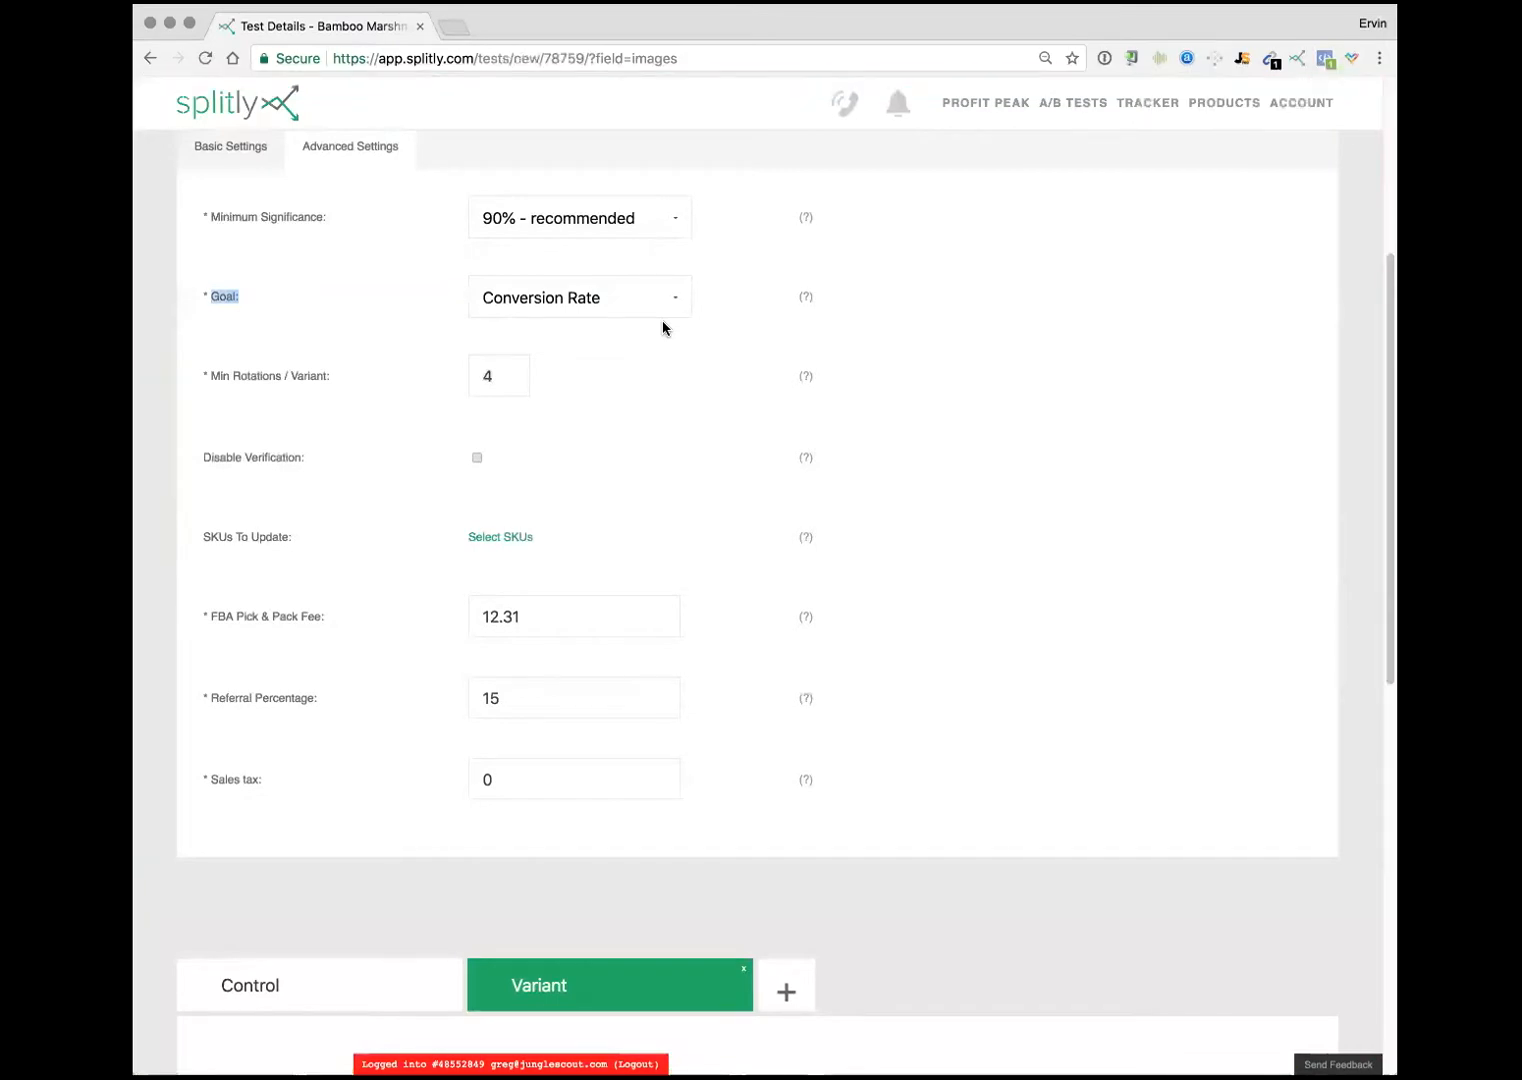
Step: Leave the test editor, filter the A/B tests to Ended and open the results of the blue baby towel test
{"action": "left_click", "coordinate": [230, 150]}
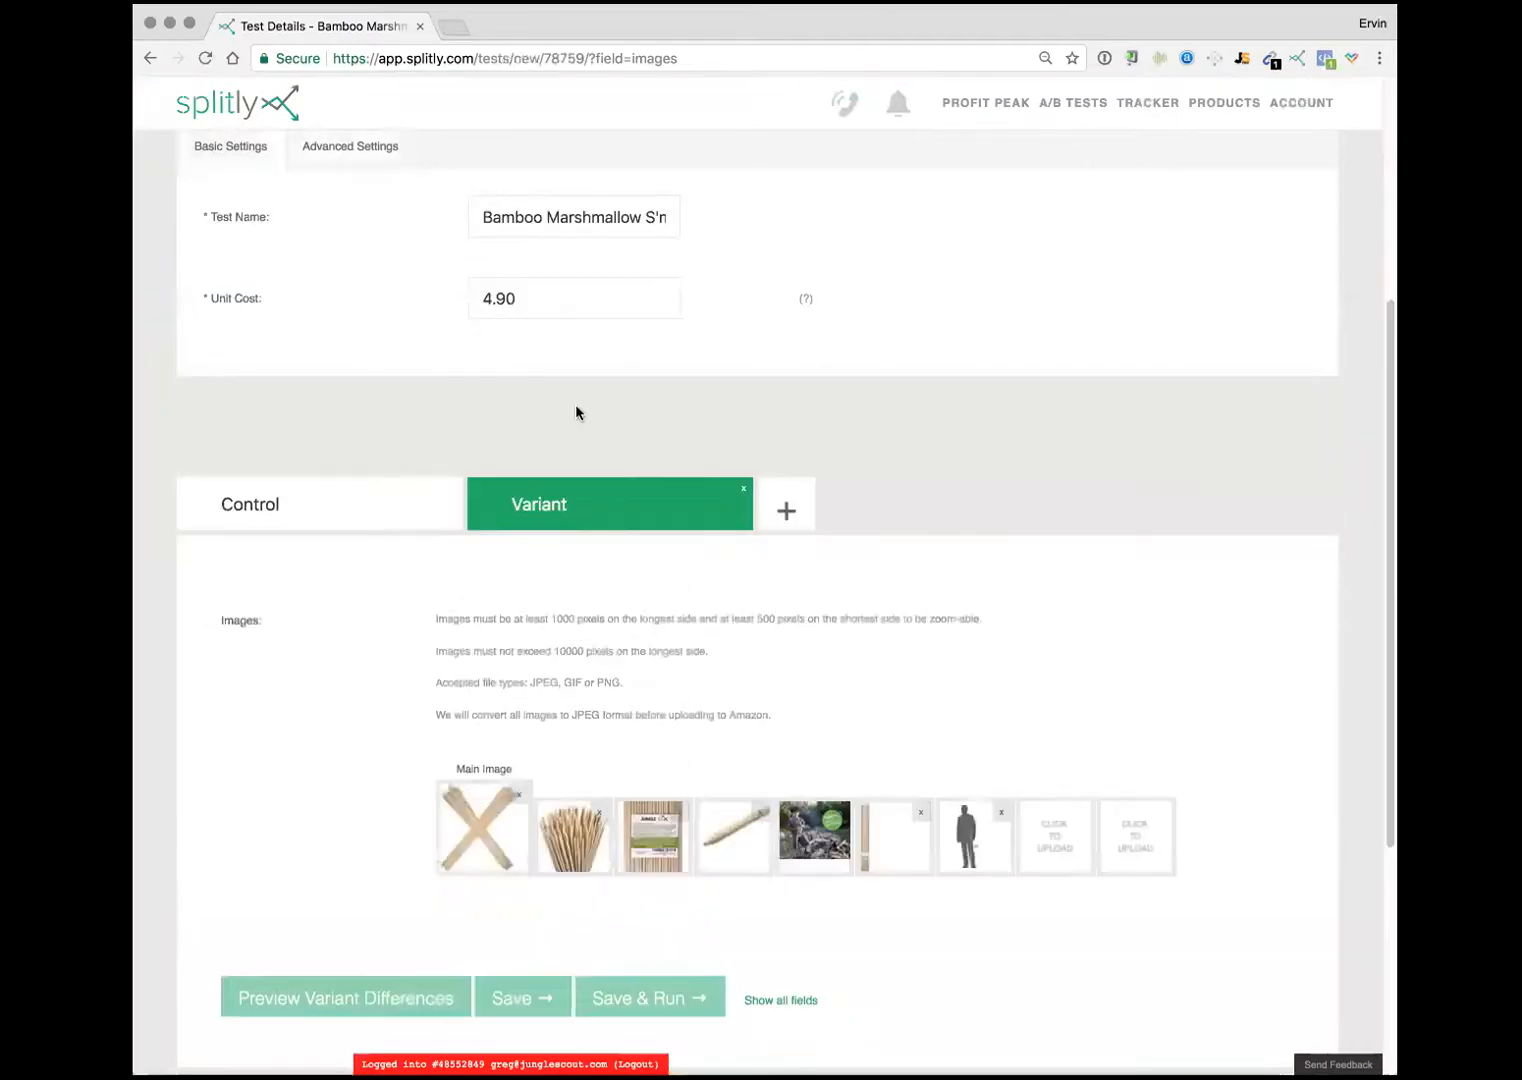
{"action": "left_click", "coordinate": [1099, 101]}
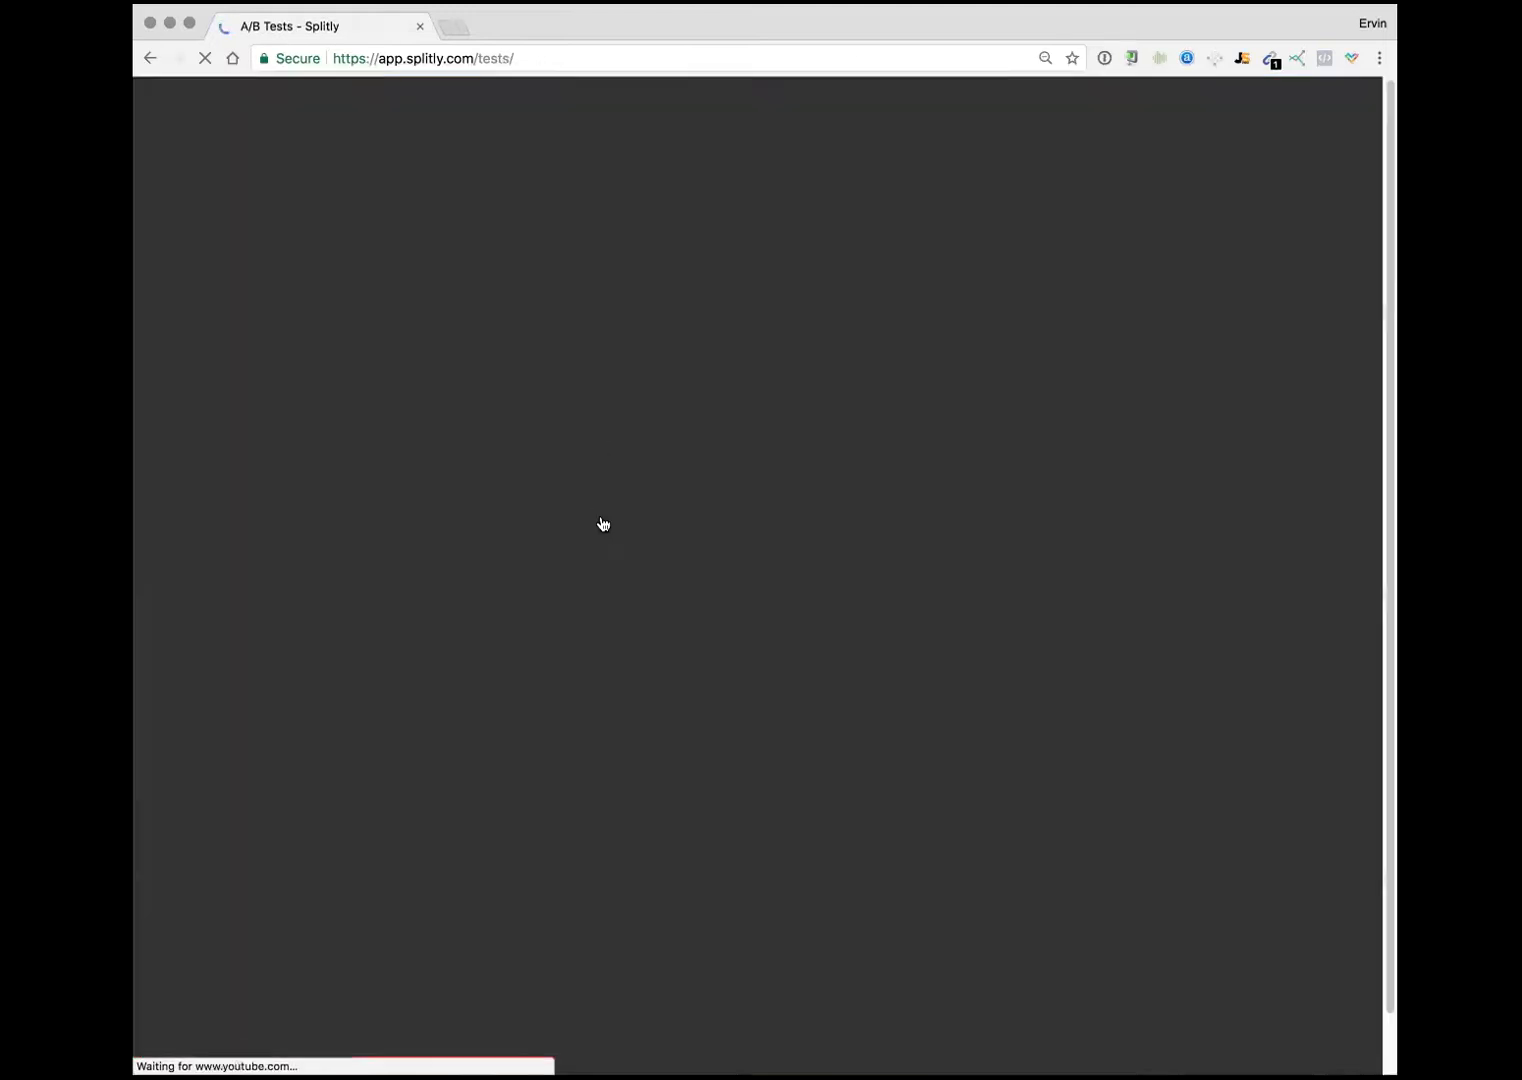
{"action": "left_click", "coordinate": [533, 521]}
{"action": "left_click", "coordinate": [527, 537]}
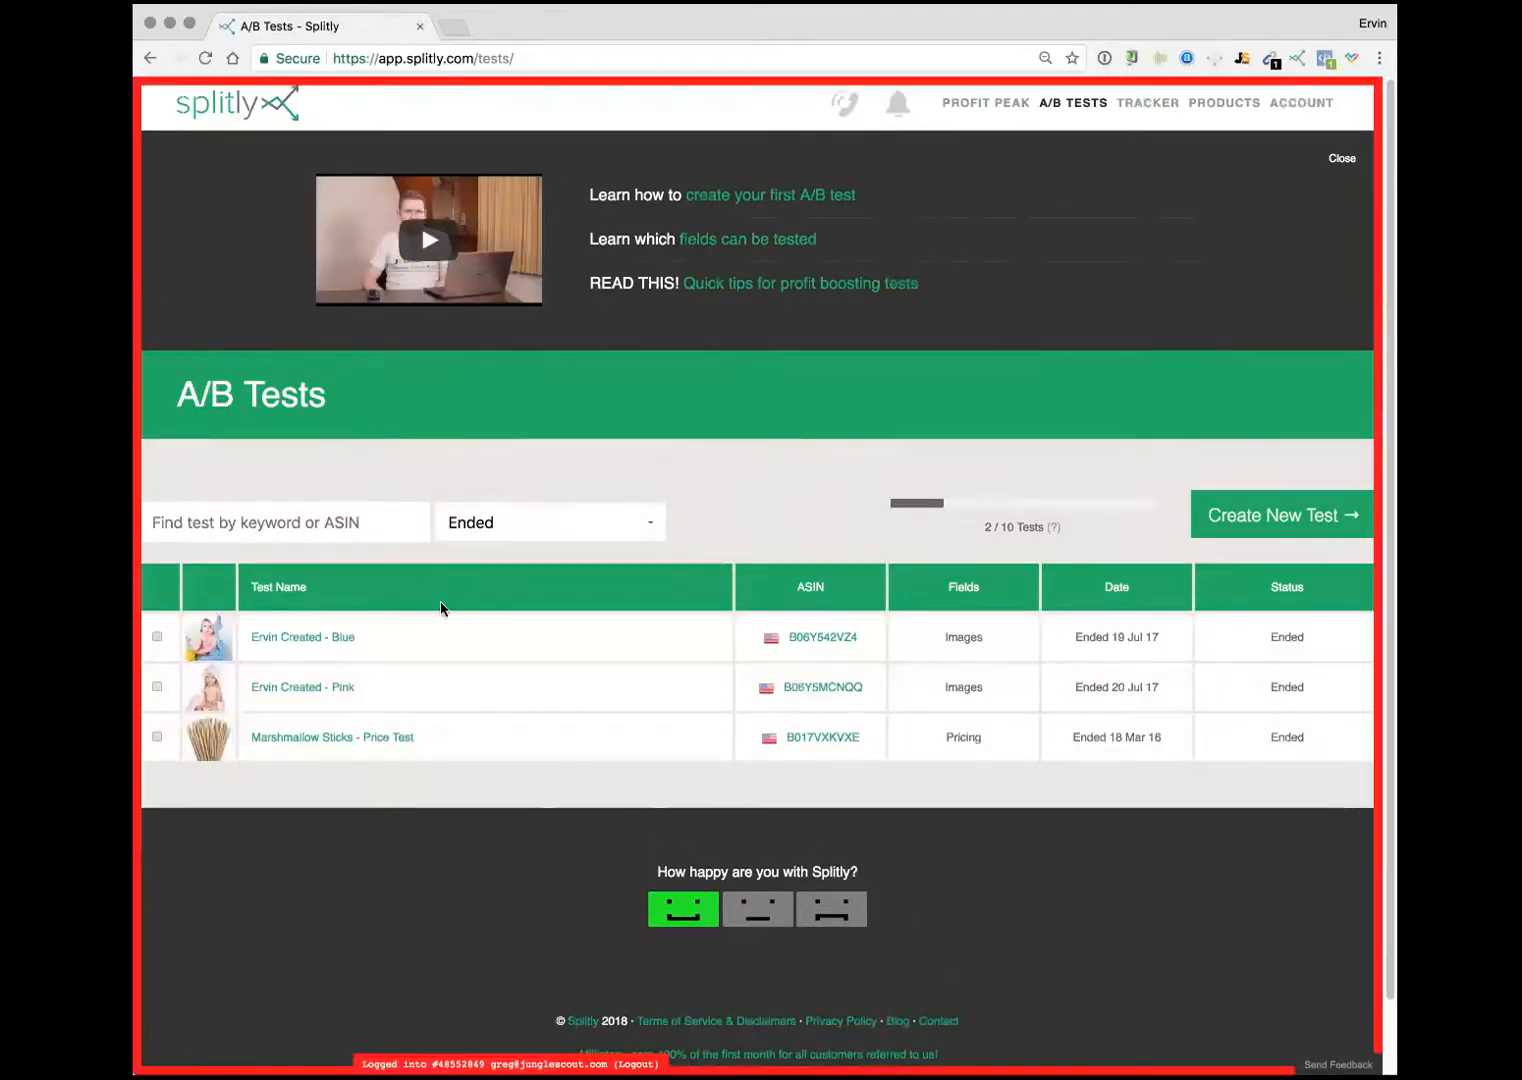
{"action": "left_click", "coordinate": [340, 638]}
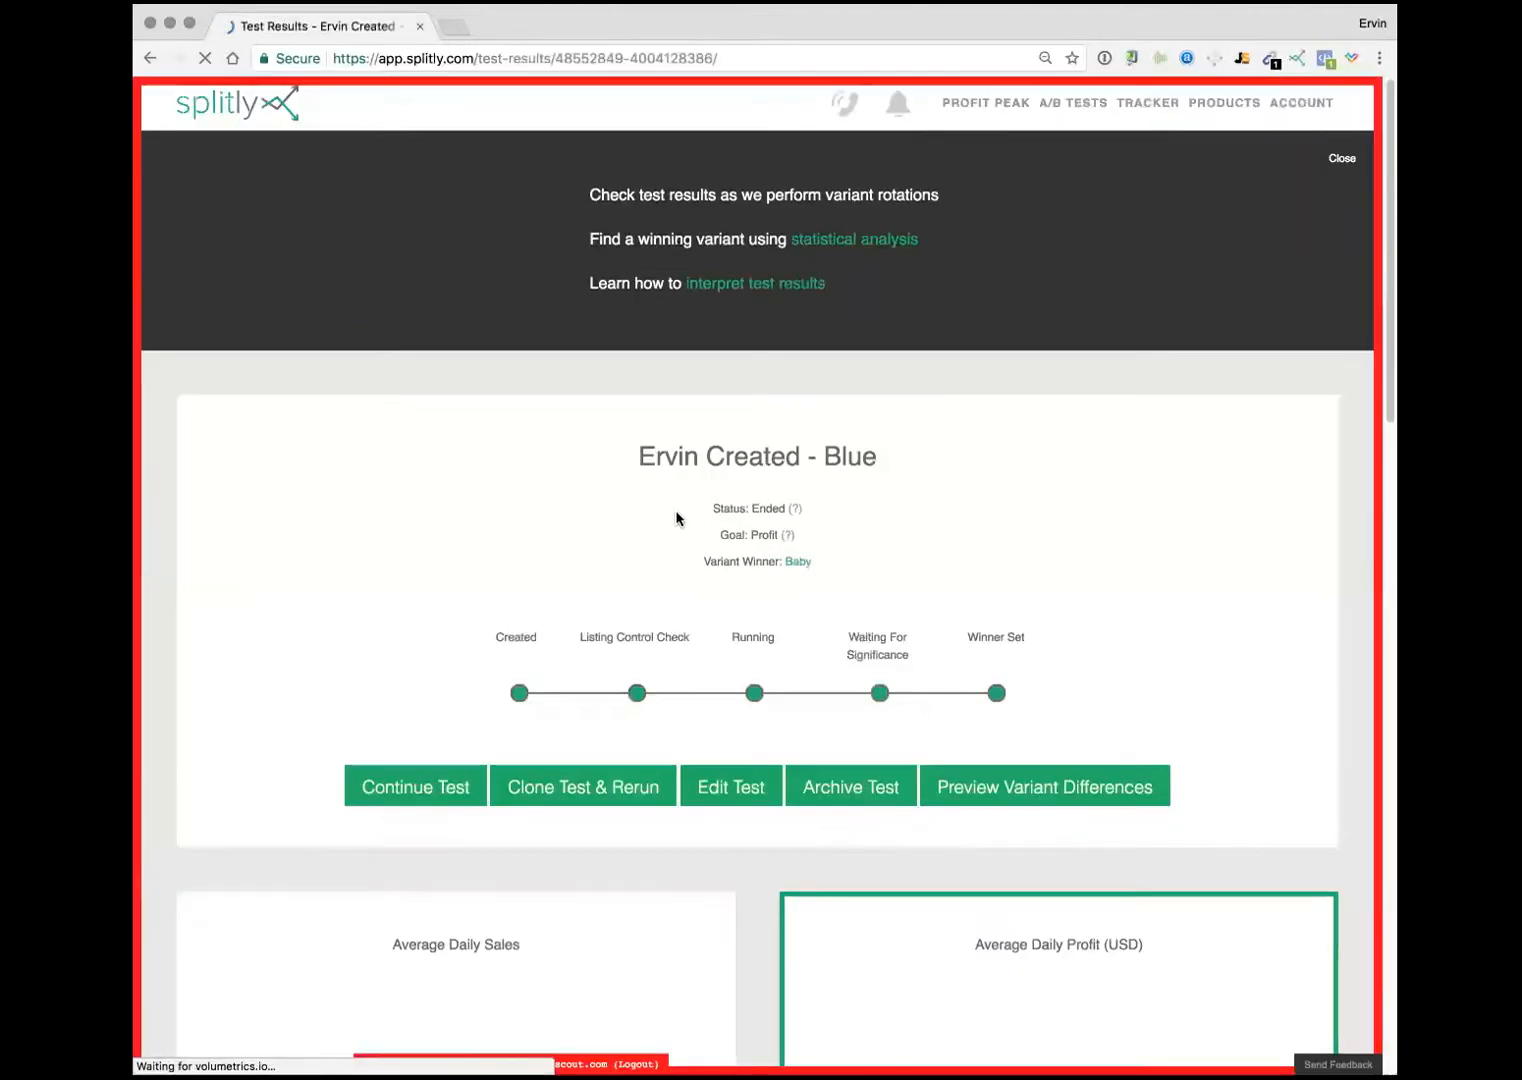
Step: Preview the variant differences and open the main images of Baby and Product Shot in separate tabs to compare them
{"action": "scroll", "coordinate": [800, 560], "scroll_direction": "down", "scroll_amount": 2}
{"action": "left_click", "coordinate": [1063, 684]}
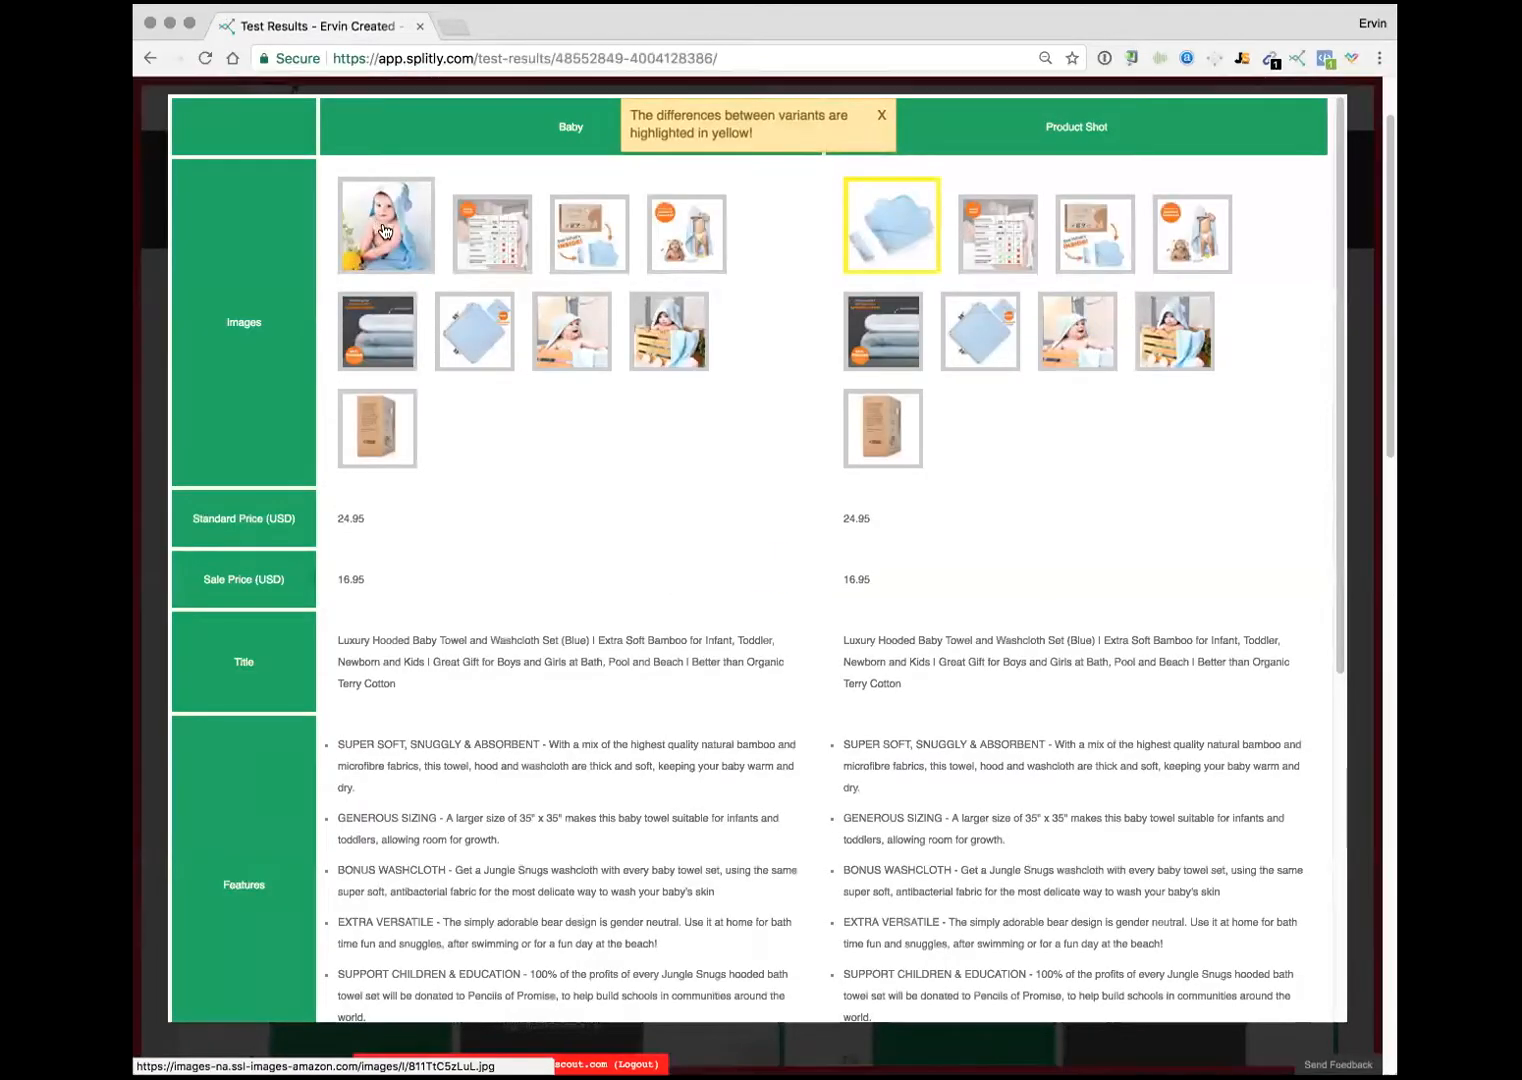
{"action": "left_click", "coordinate": [383, 231], "text": "super"}
{"action": "left_click", "coordinate": [883, 206], "text": "super"}
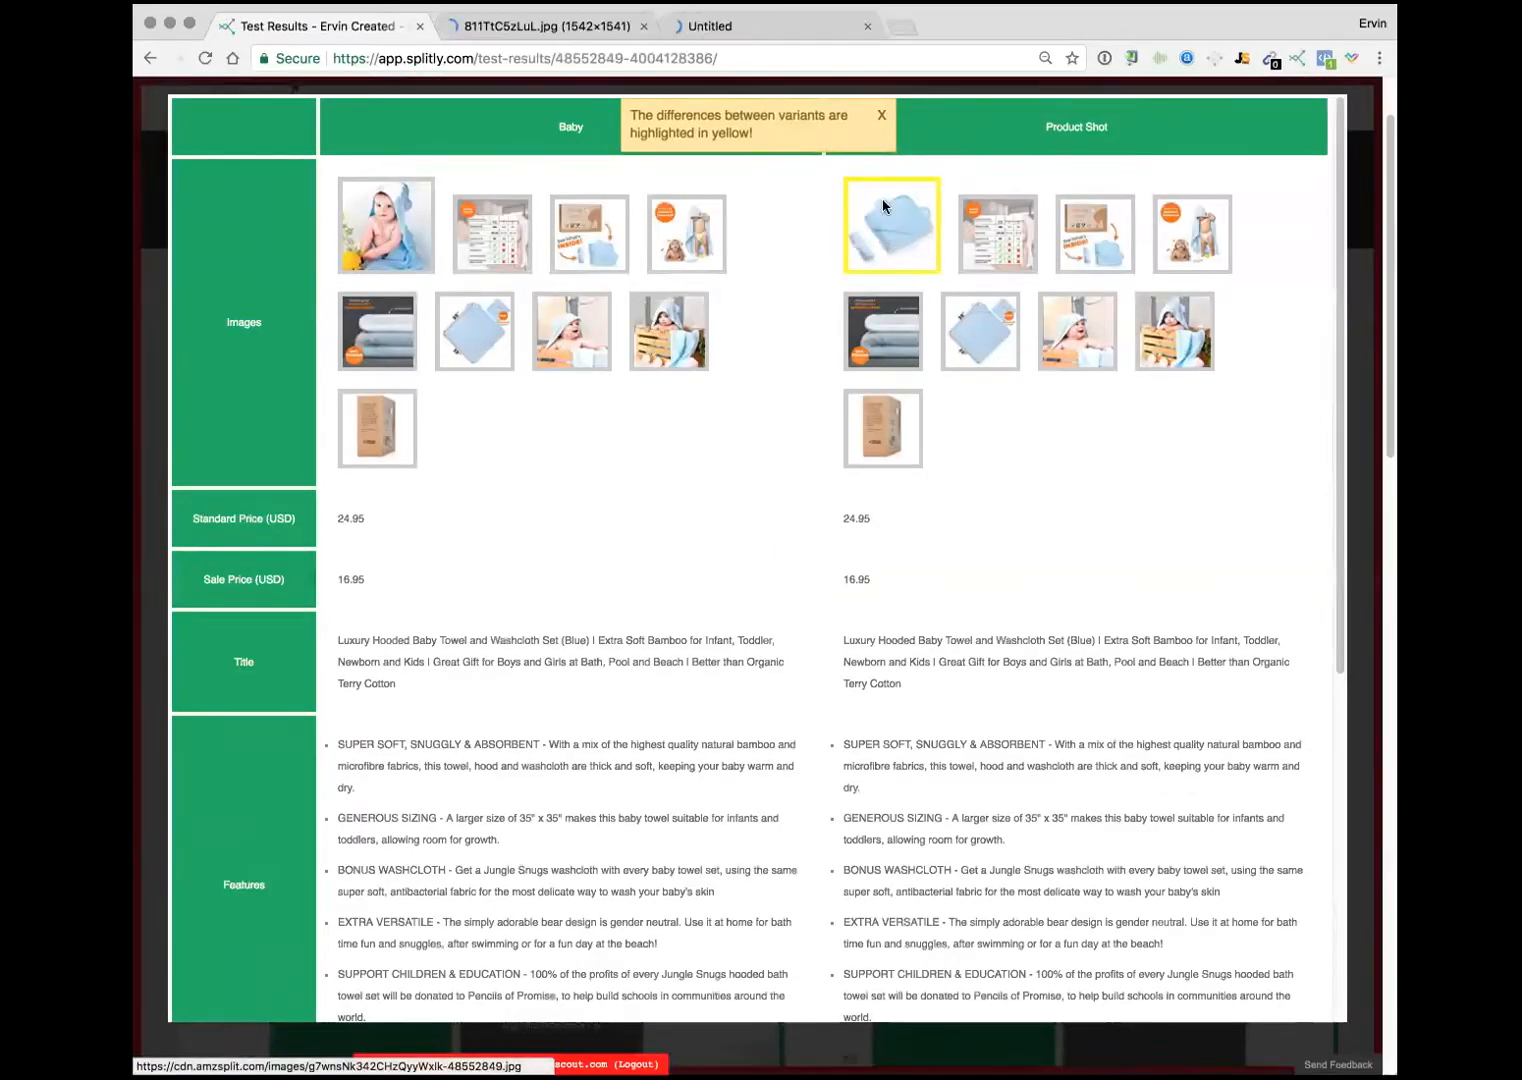
{"action": "left_click", "coordinate": [587, 27]}
{"action": "left_click", "coordinate": [778, 30]}
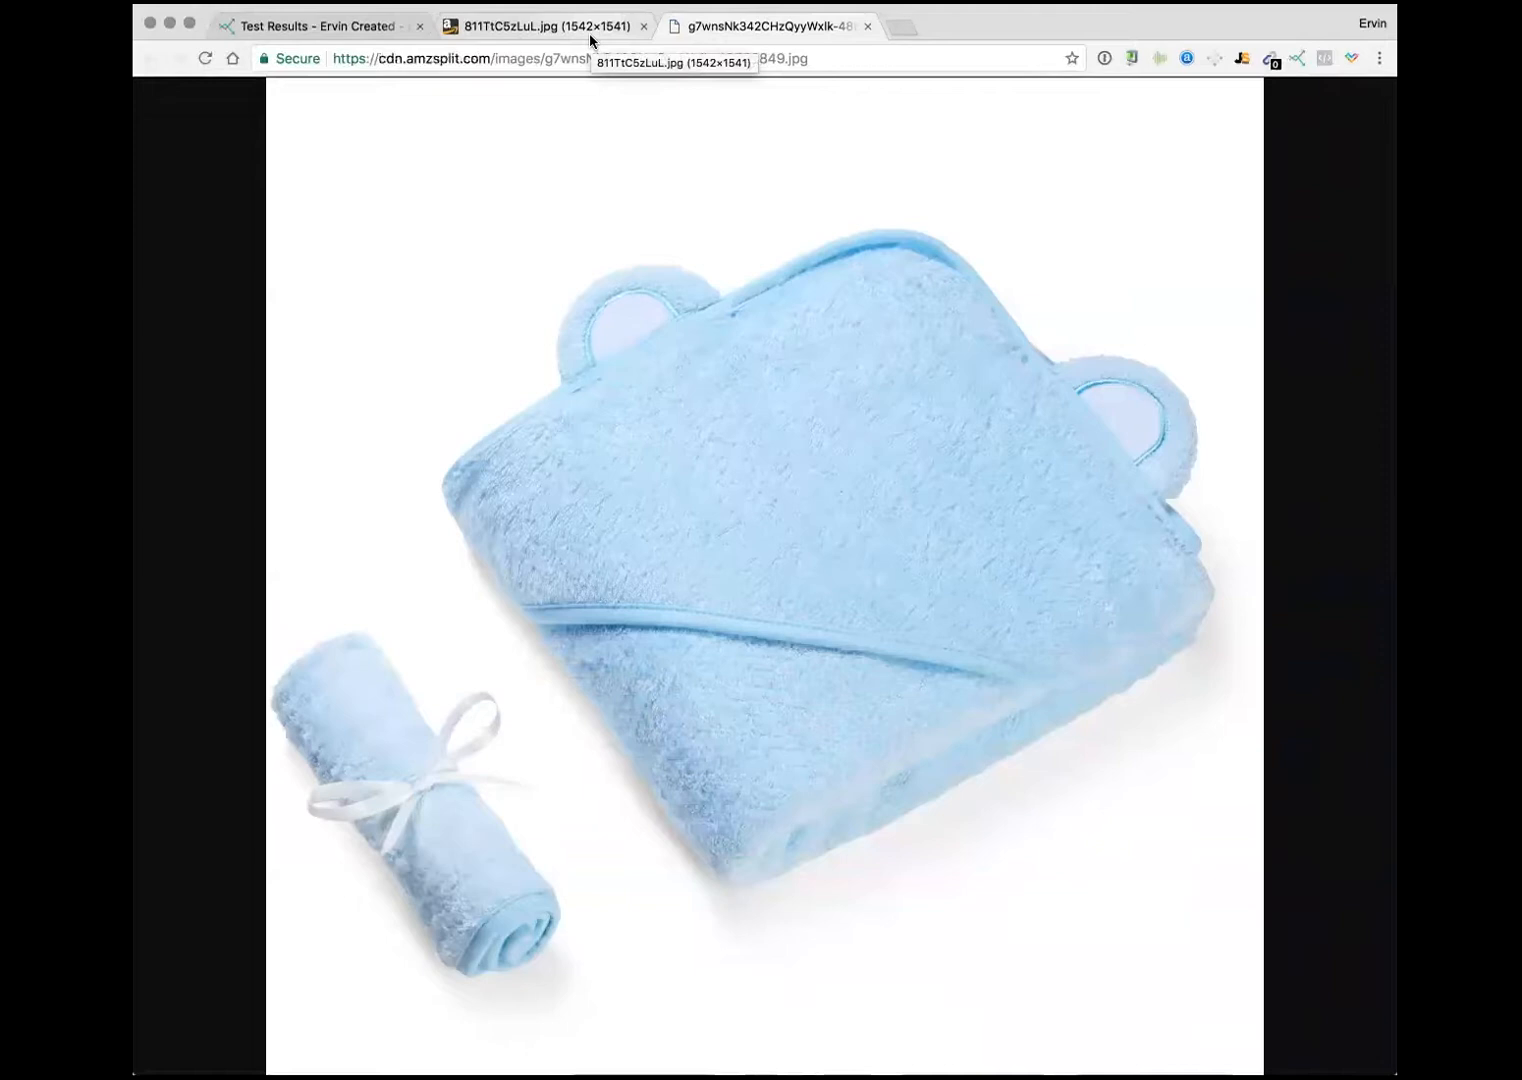
Step: Return to the test results, close the preview and examine the sales, profit, sessions and conversion rate charts
{"action": "left_click", "coordinate": [362, 28]}
{"action": "left_click", "coordinate": [1374, 432]}
{"action": "scroll", "coordinate": [760, 547], "scroll_direction": "down", "scroll_amount": 7}
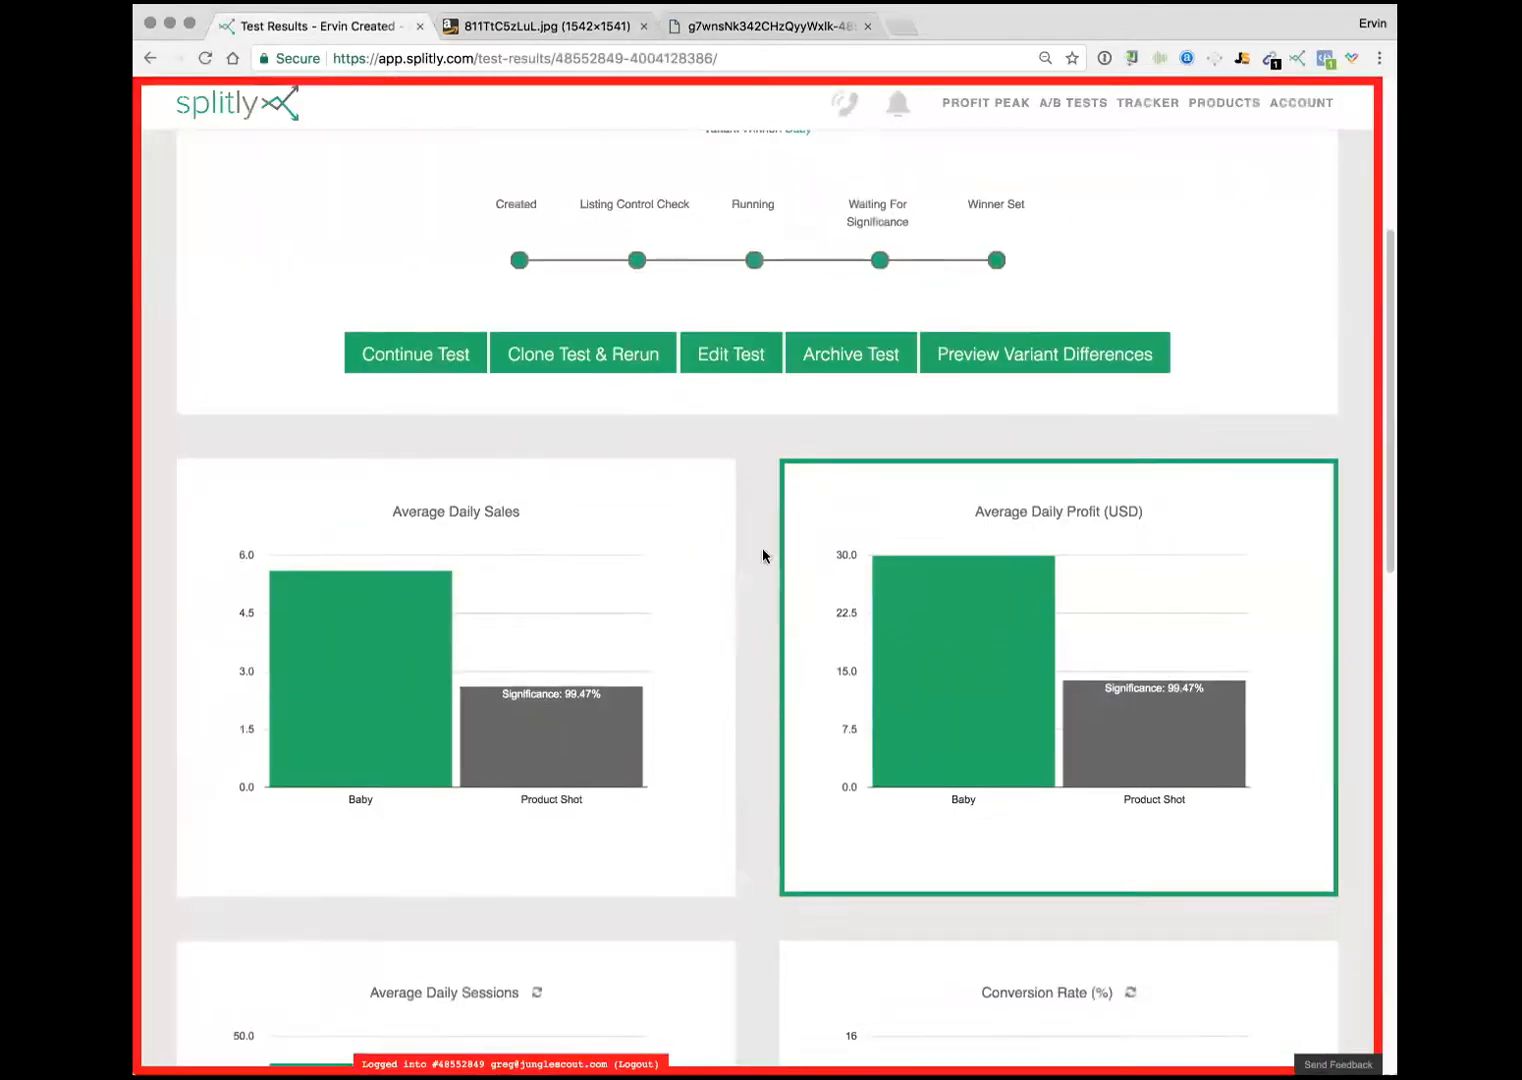
{"action": "scroll", "coordinate": [749, 556], "scroll_direction": "up", "scroll_amount": 2}
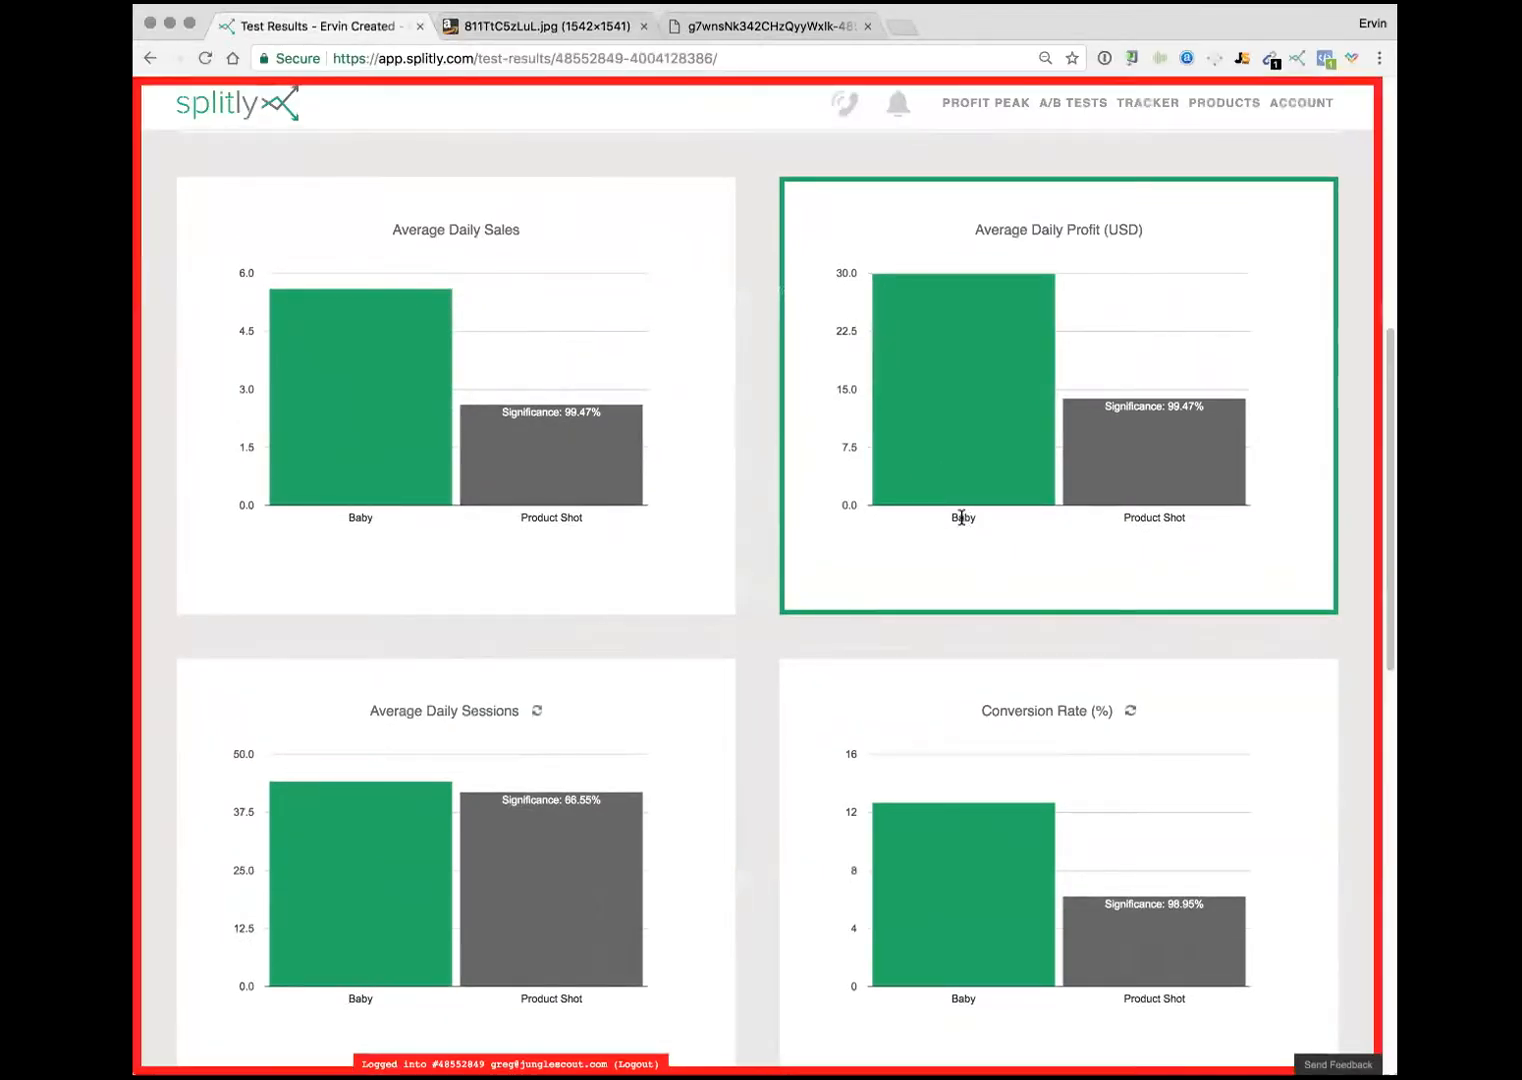
{"action": "scroll", "coordinate": [1064, 507], "scroll_direction": "down", "scroll_amount": 5}
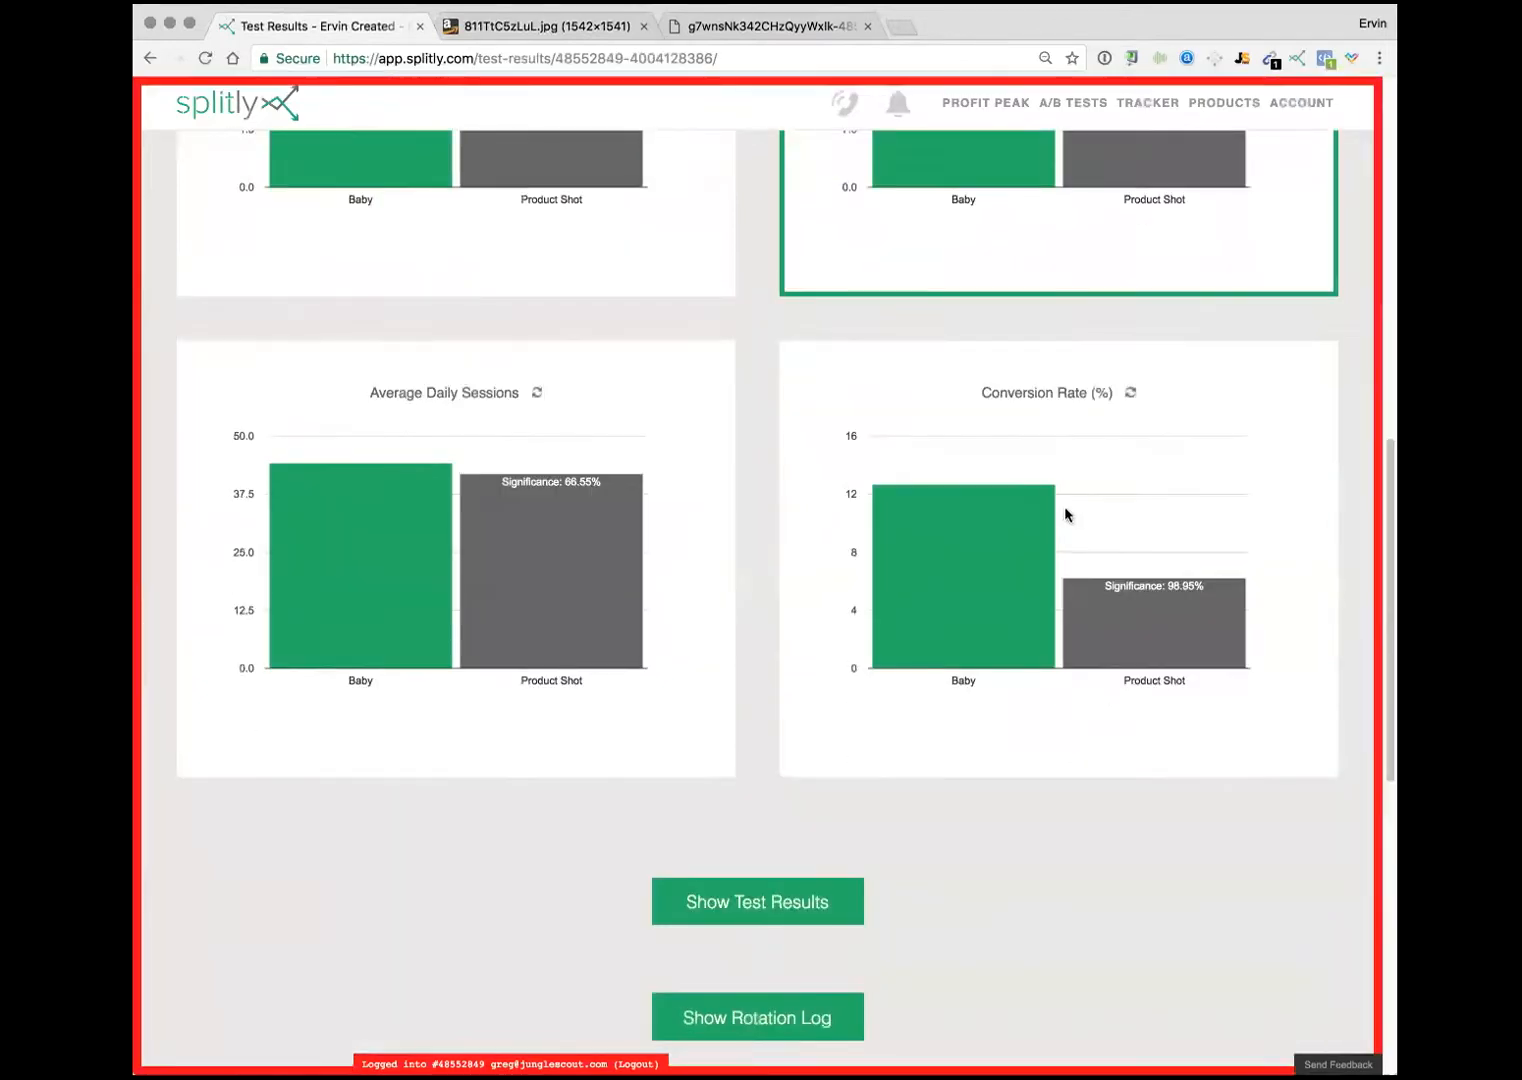
Step: Show the detailed test results and compare the Baby and Product Shot figures, including Total Sessions
{"action": "left_click", "coordinate": [740, 675]}
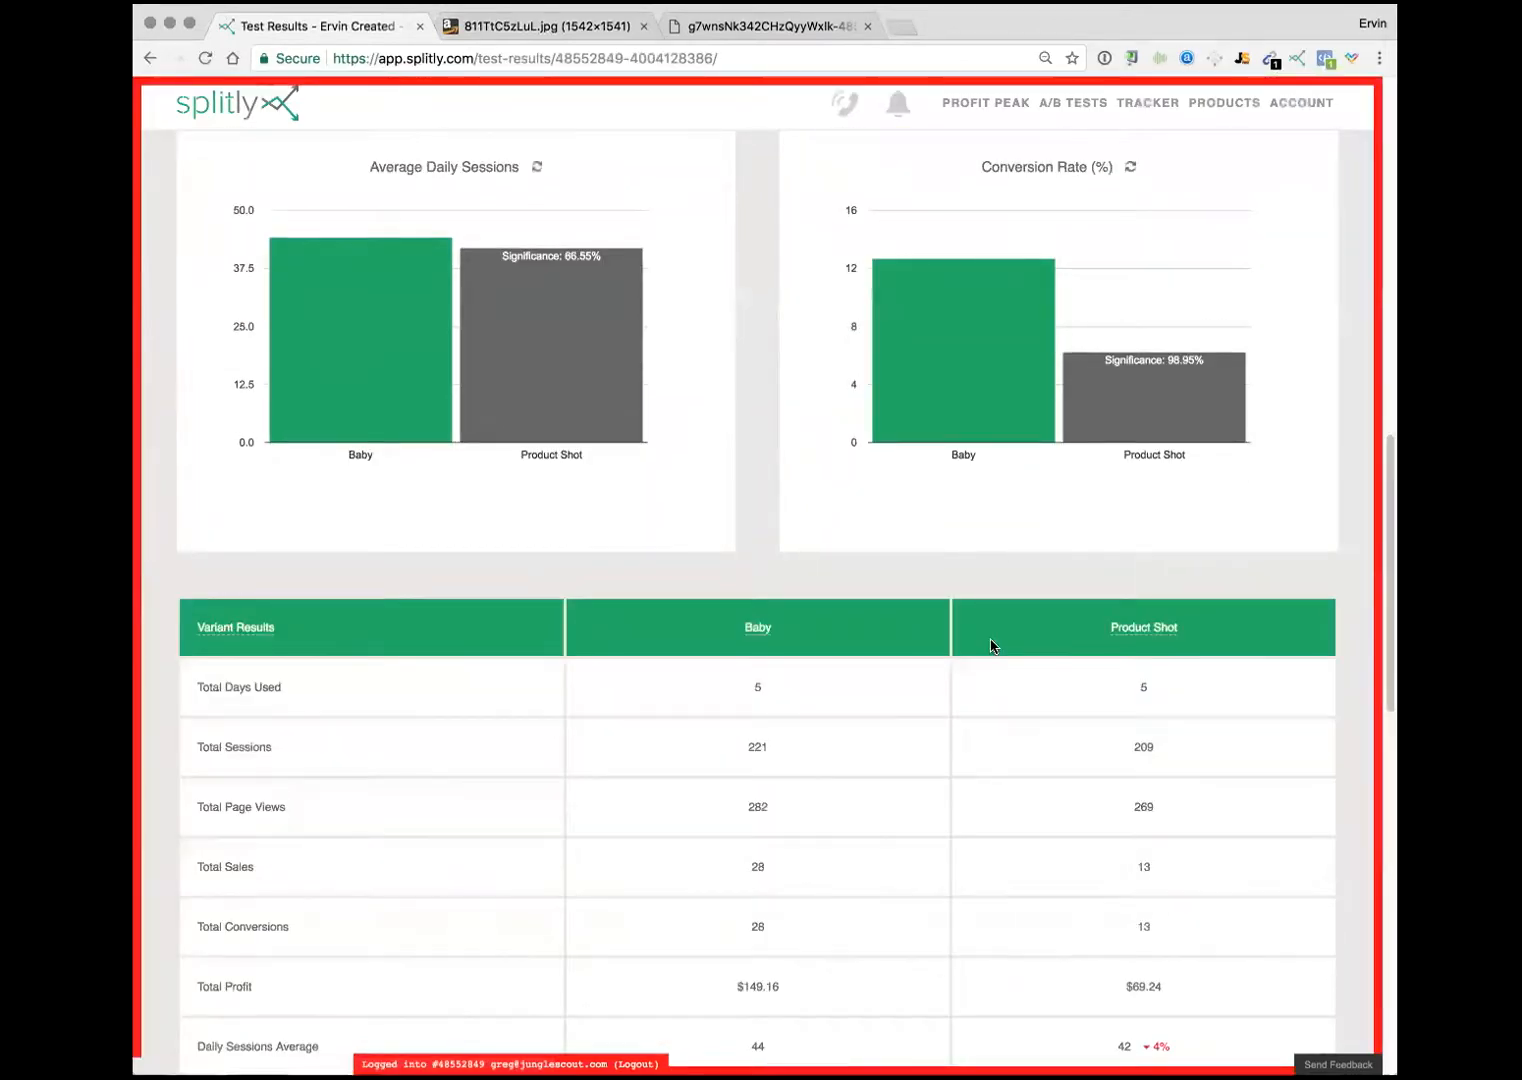
{"action": "scroll", "coordinate": [990, 644], "scroll_direction": "down", "scroll_amount": 2}
{"action": "scroll", "coordinate": [986, 640], "scroll_direction": "down", "scroll_amount": 2}
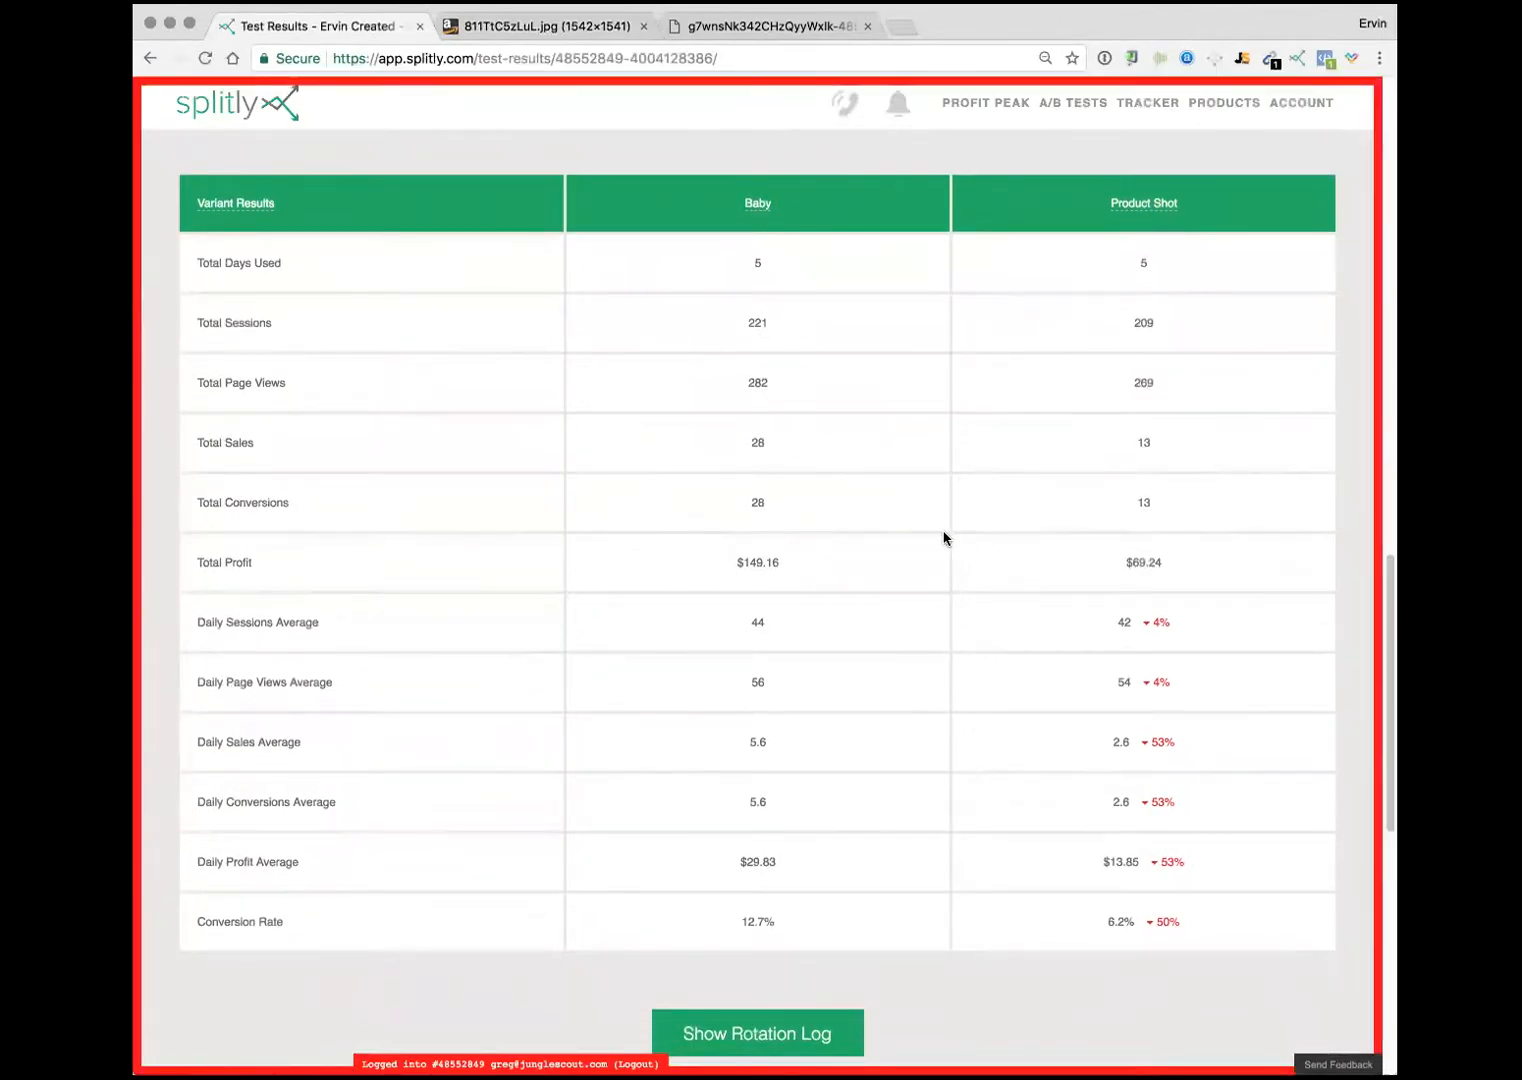
{"action": "scroll", "coordinate": [945, 567], "scroll_direction": "up", "scroll_amount": 1}
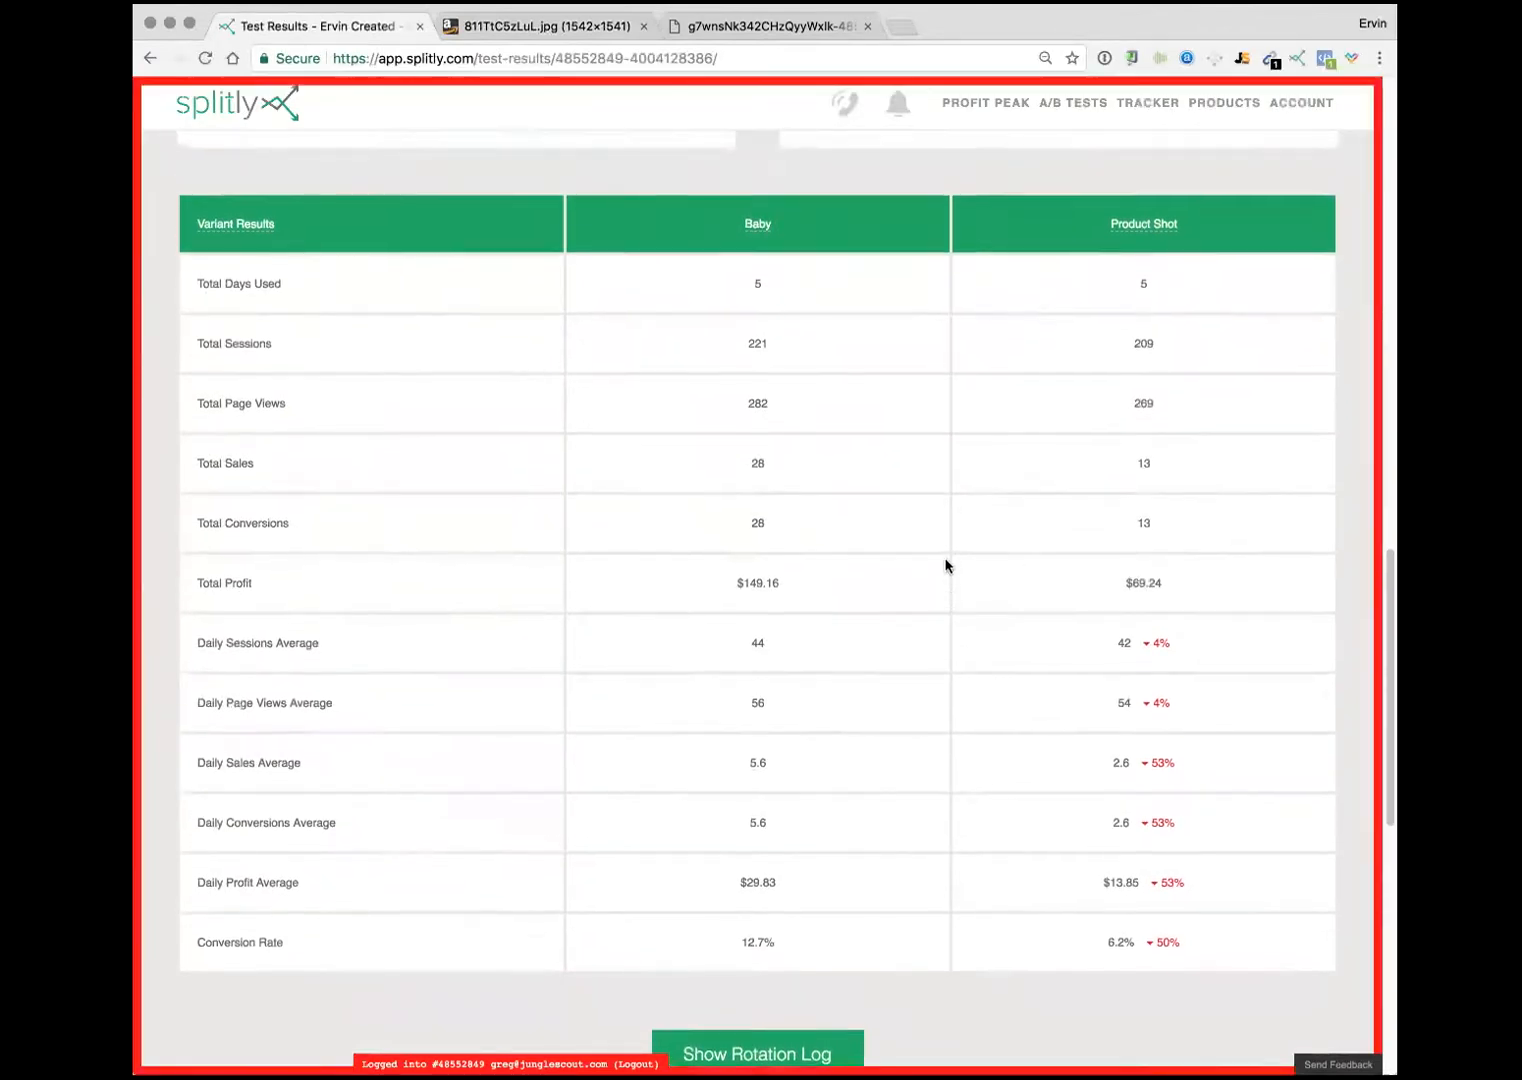
{"action": "double_click", "coordinate": [757, 345]}
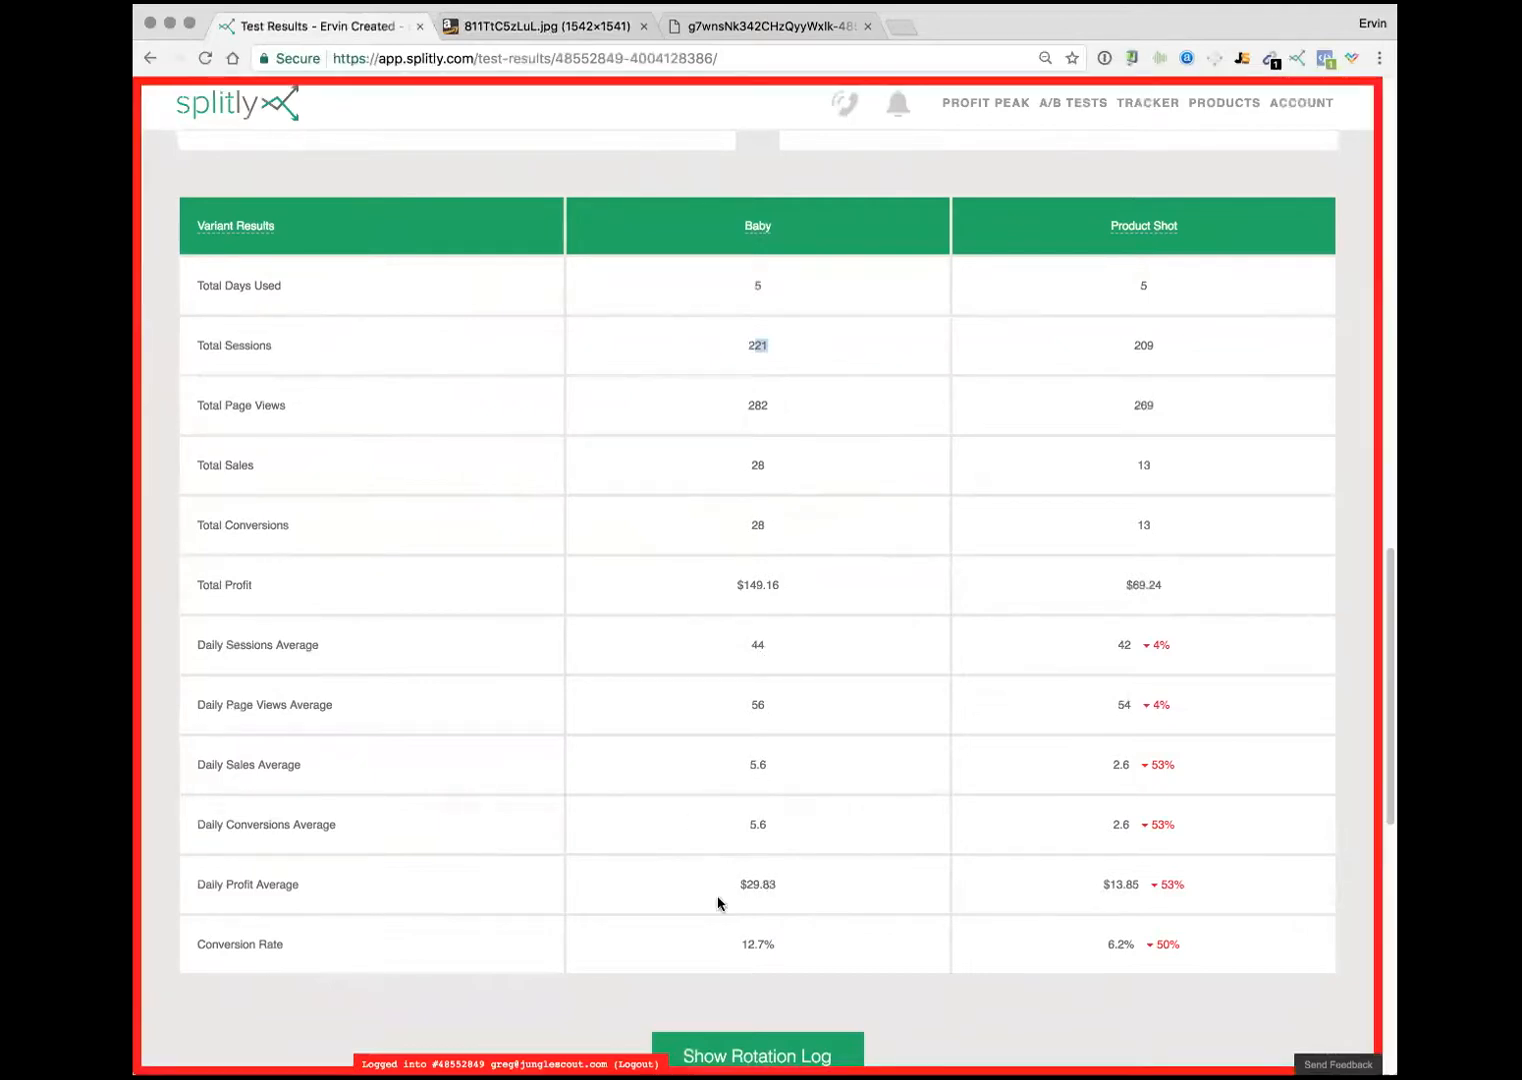
Step: Show the rotation log and examine its daily entries alongside the variant results
{"action": "scroll", "coordinate": [775, 942], "scroll_direction": "down", "scroll_amount": 2}
{"action": "left_click", "coordinate": [775, 944]}
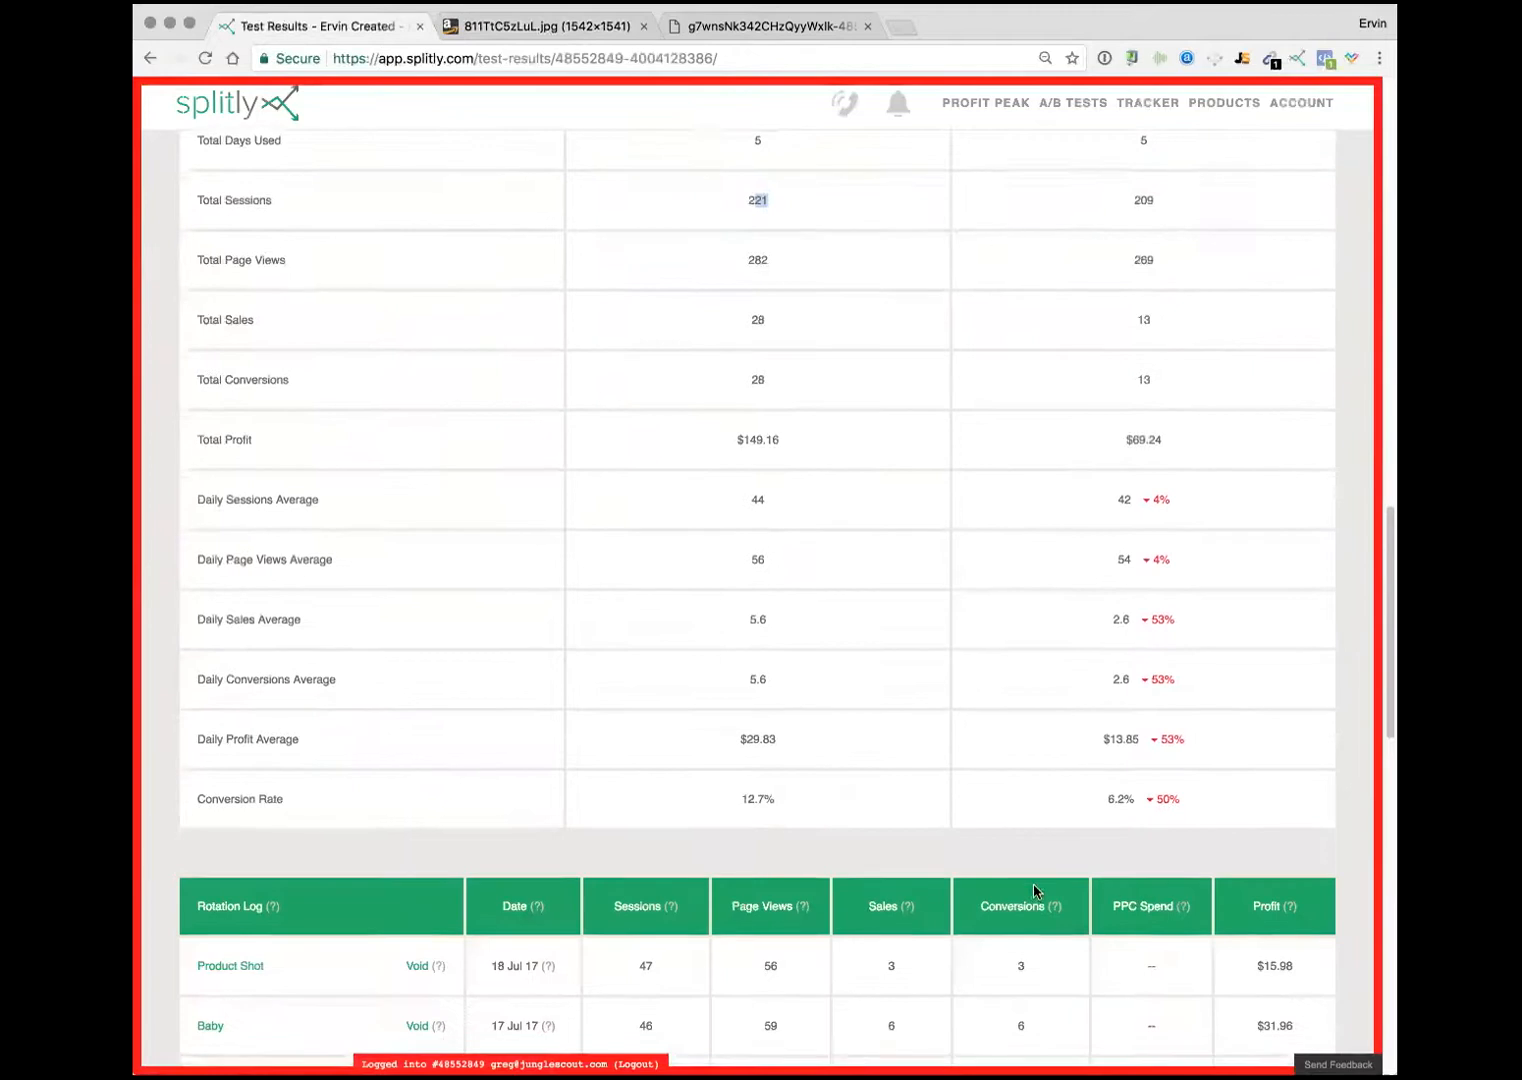
{"action": "scroll", "coordinate": [1034, 891], "scroll_direction": "down", "scroll_amount": 3}
{"action": "scroll", "coordinate": [1033, 890], "scroll_direction": "up", "scroll_amount": 7}
{"action": "scroll", "coordinate": [1033, 890], "scroll_direction": "down", "scroll_amount": 2}
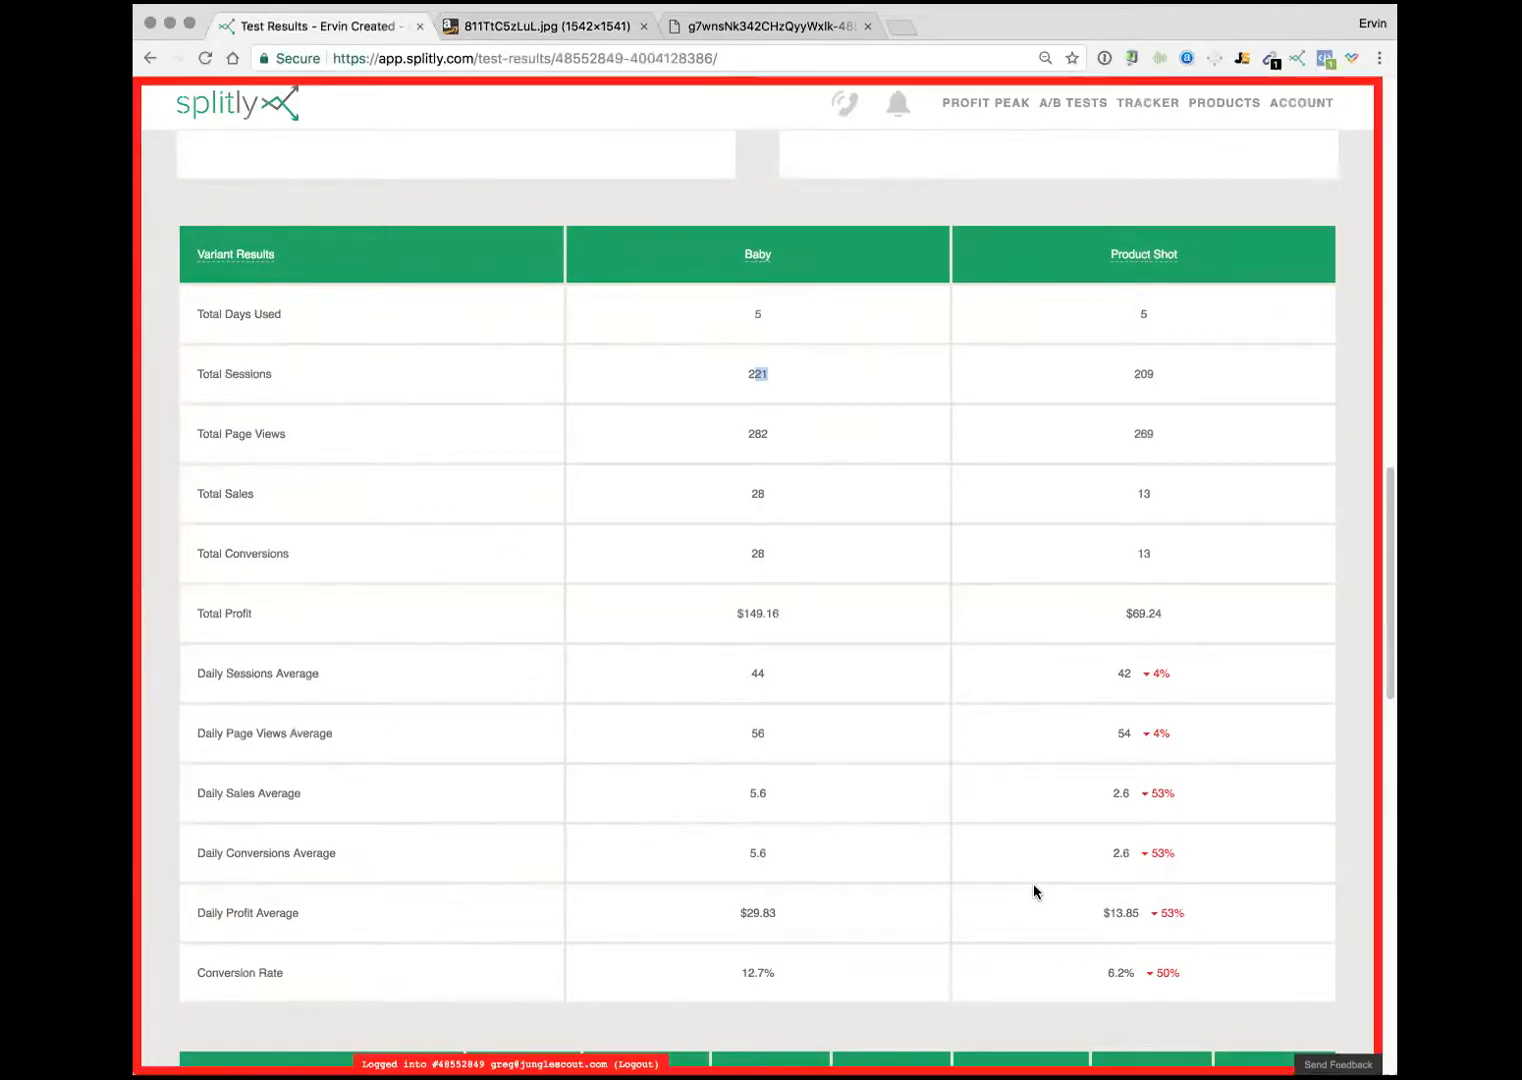
Step: Close the two product image tabs and return to the list of A/B tests
{"action": "left_click", "coordinate": [643, 26]}
{"action": "left_click", "coordinate": [643, 26]}
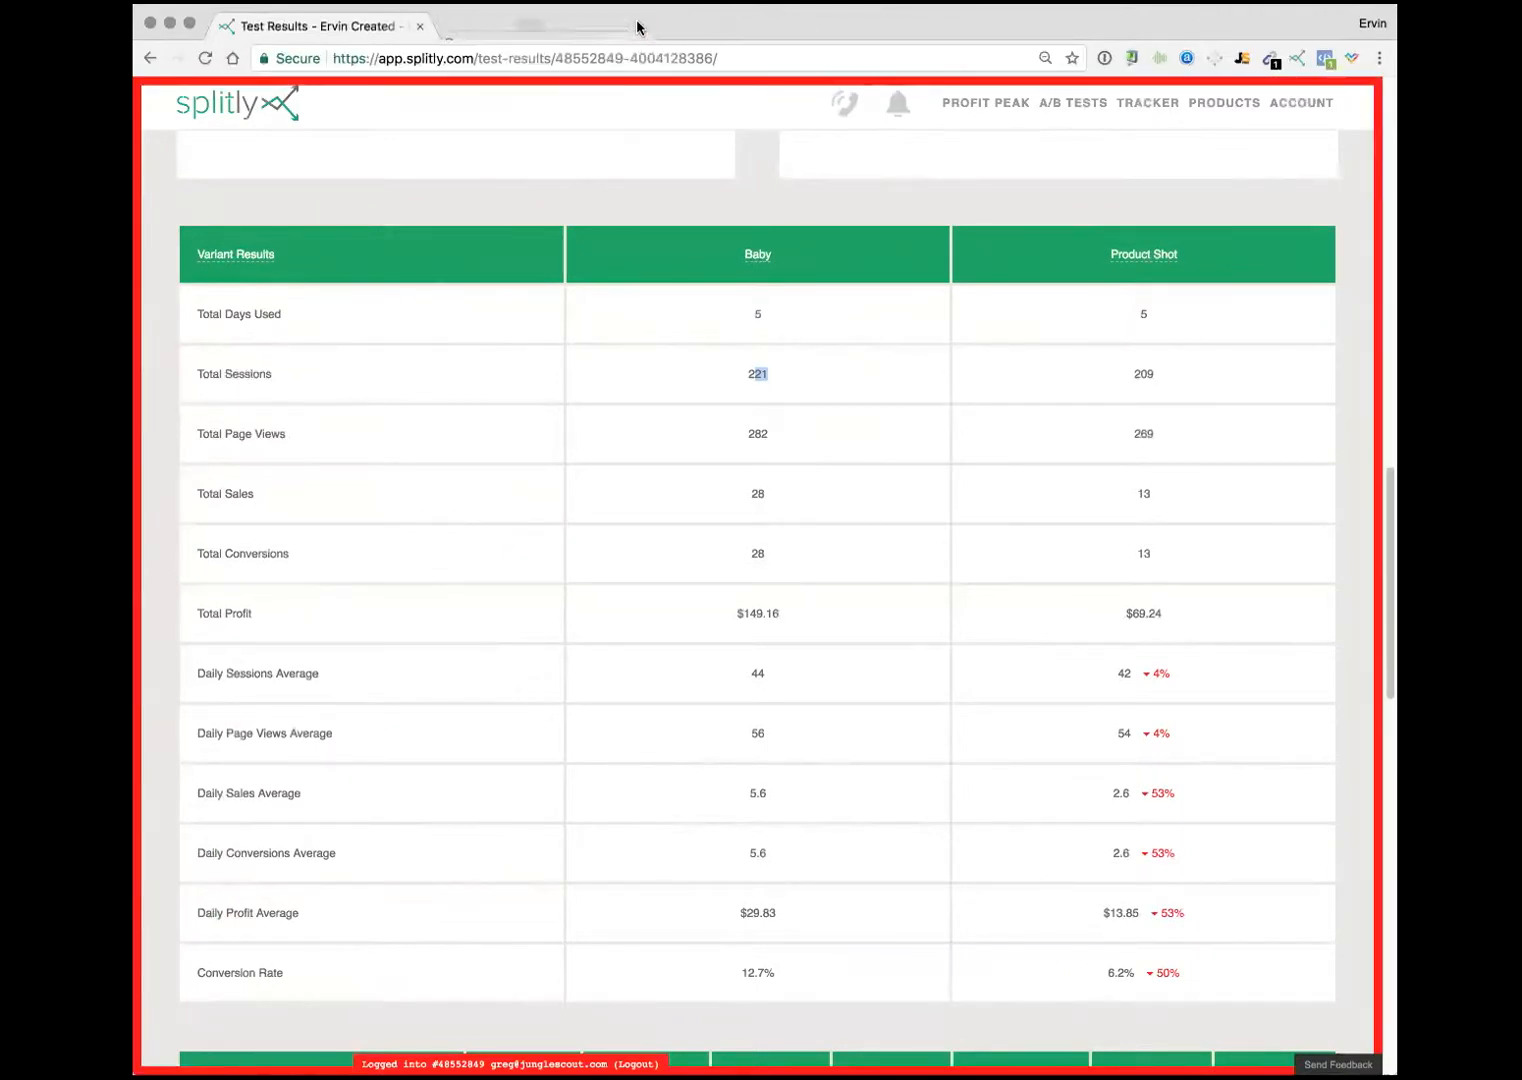
{"action": "left_click", "coordinate": [1012, 112]}
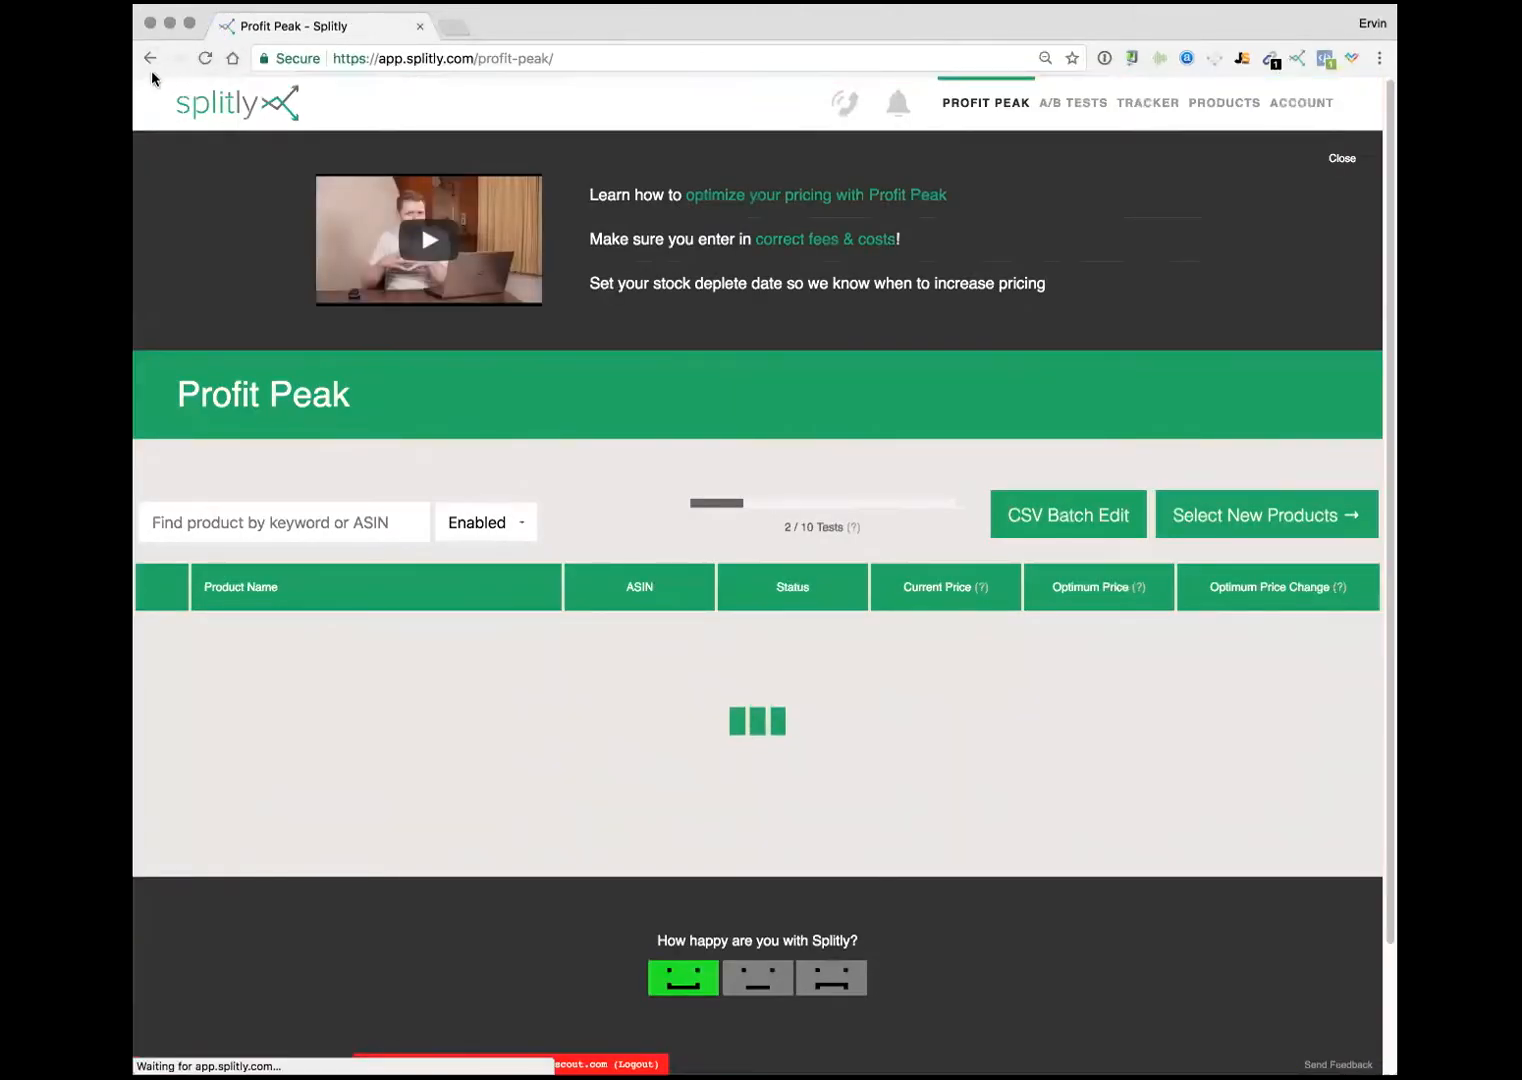
{"action": "left_click", "coordinate": [1078, 110]}
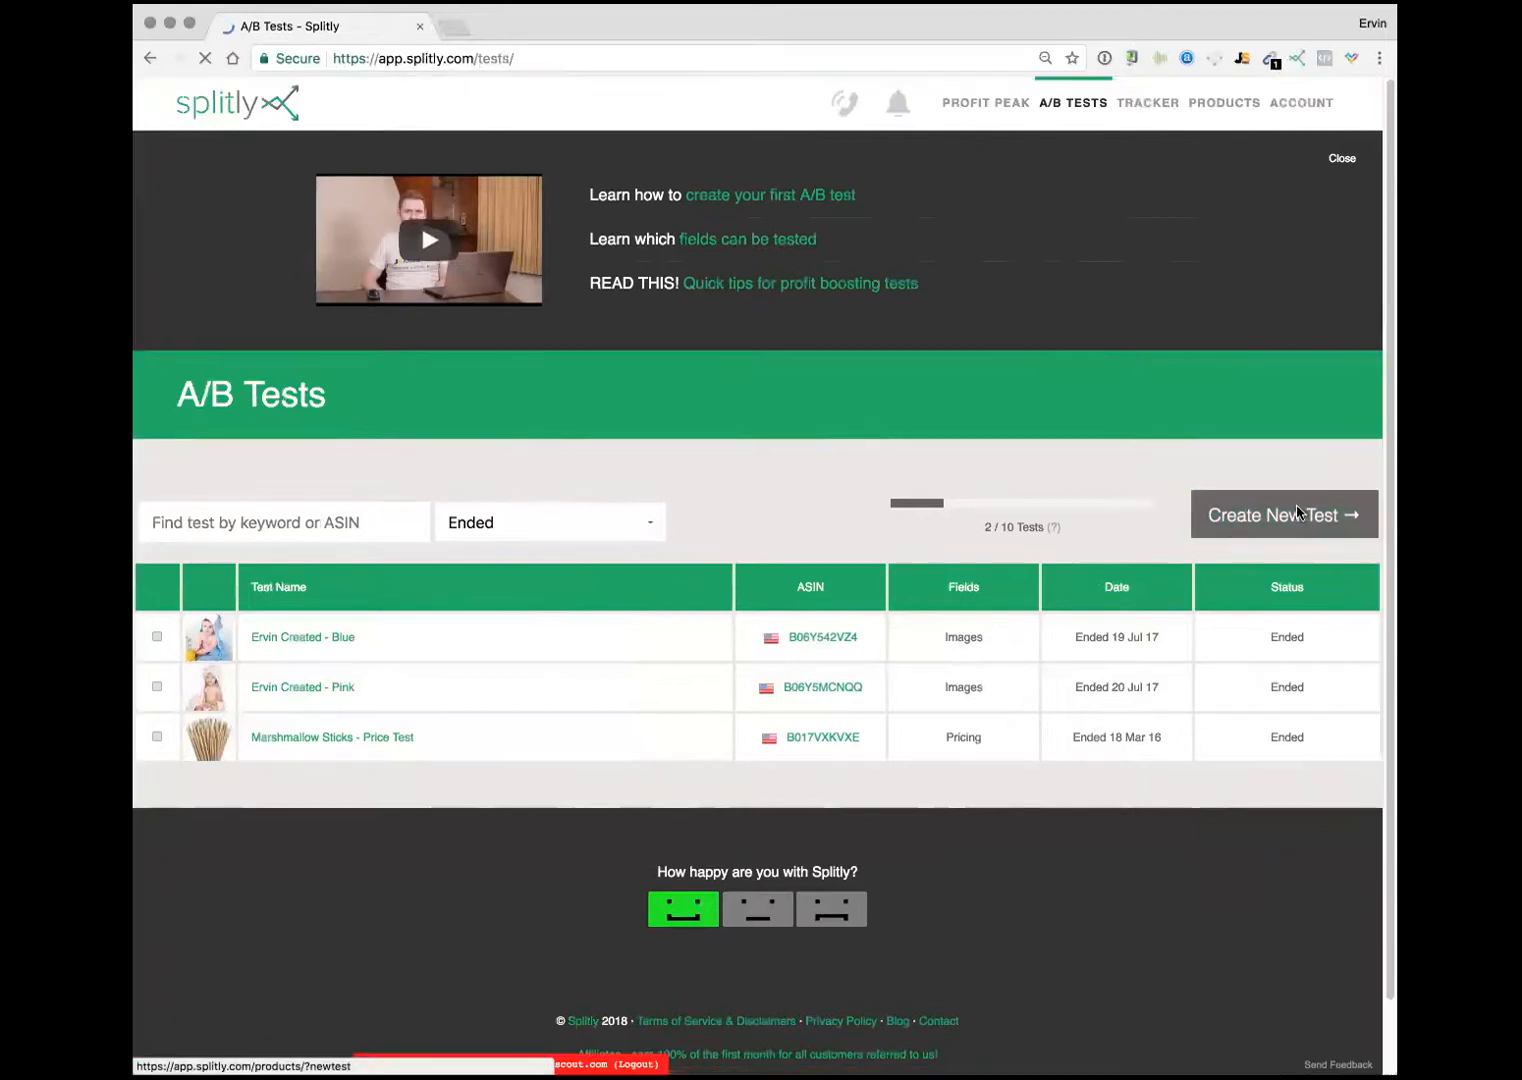
Step: Create a new multi-variate test for the Bamboo Marshmallow S'mores Roasting Sticks product
{"action": "left_click", "coordinate": [1268, 515]}
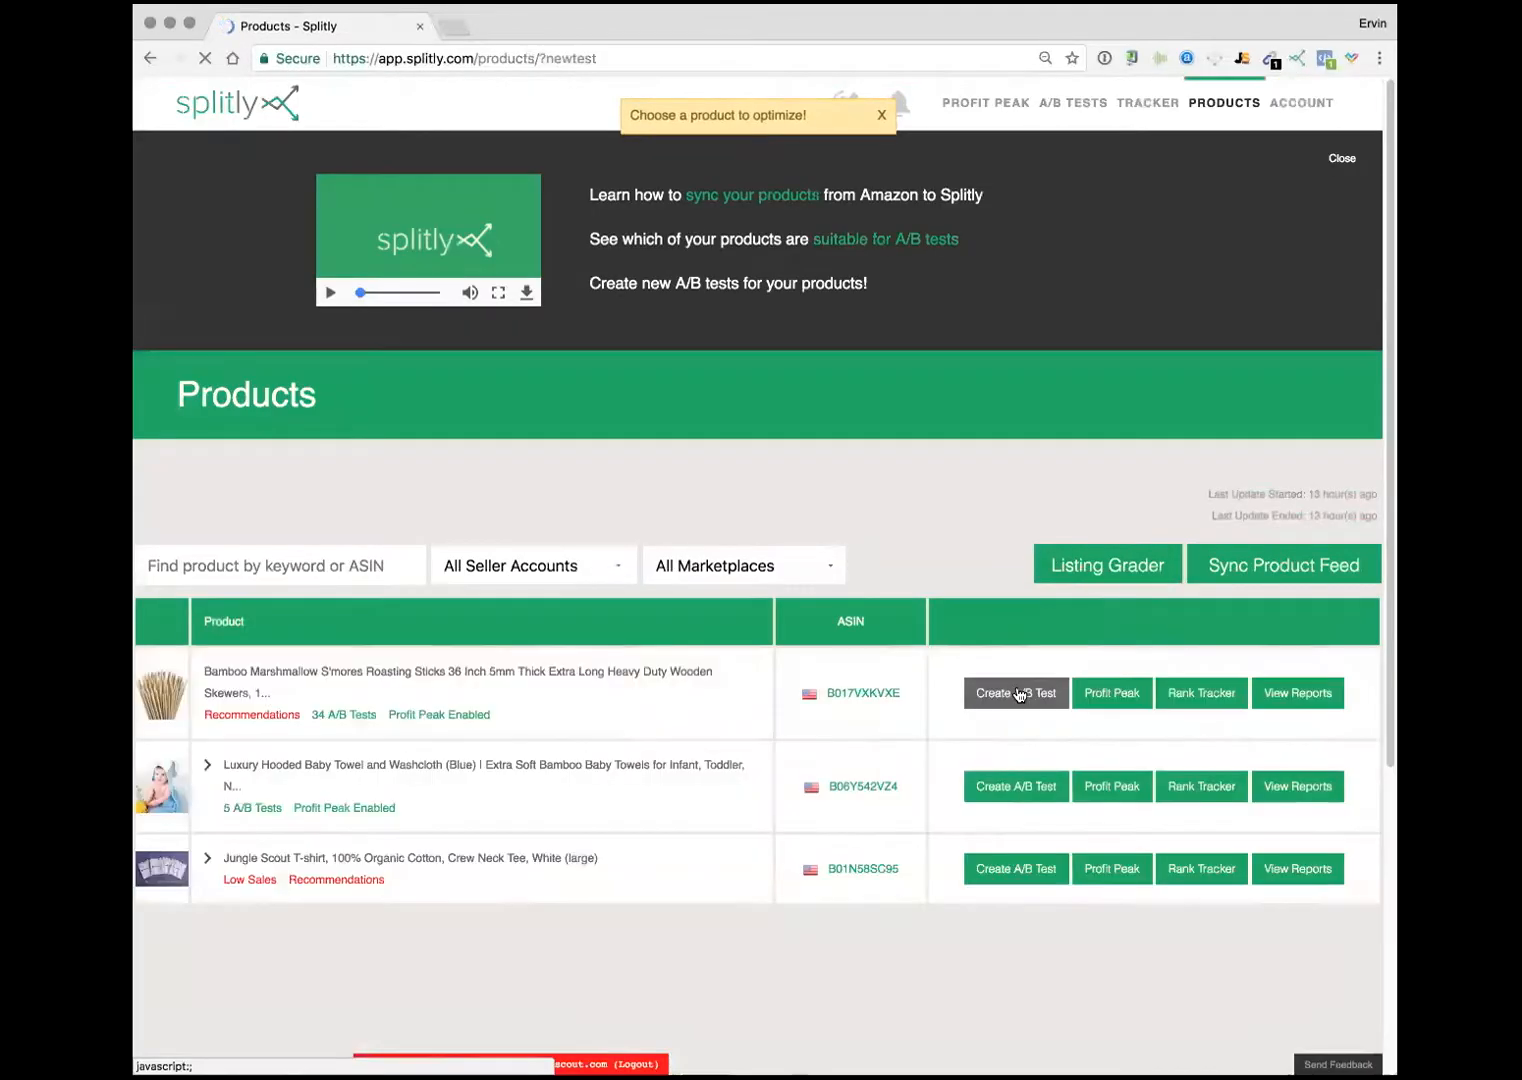
{"action": "left_click", "coordinate": [1018, 694]}
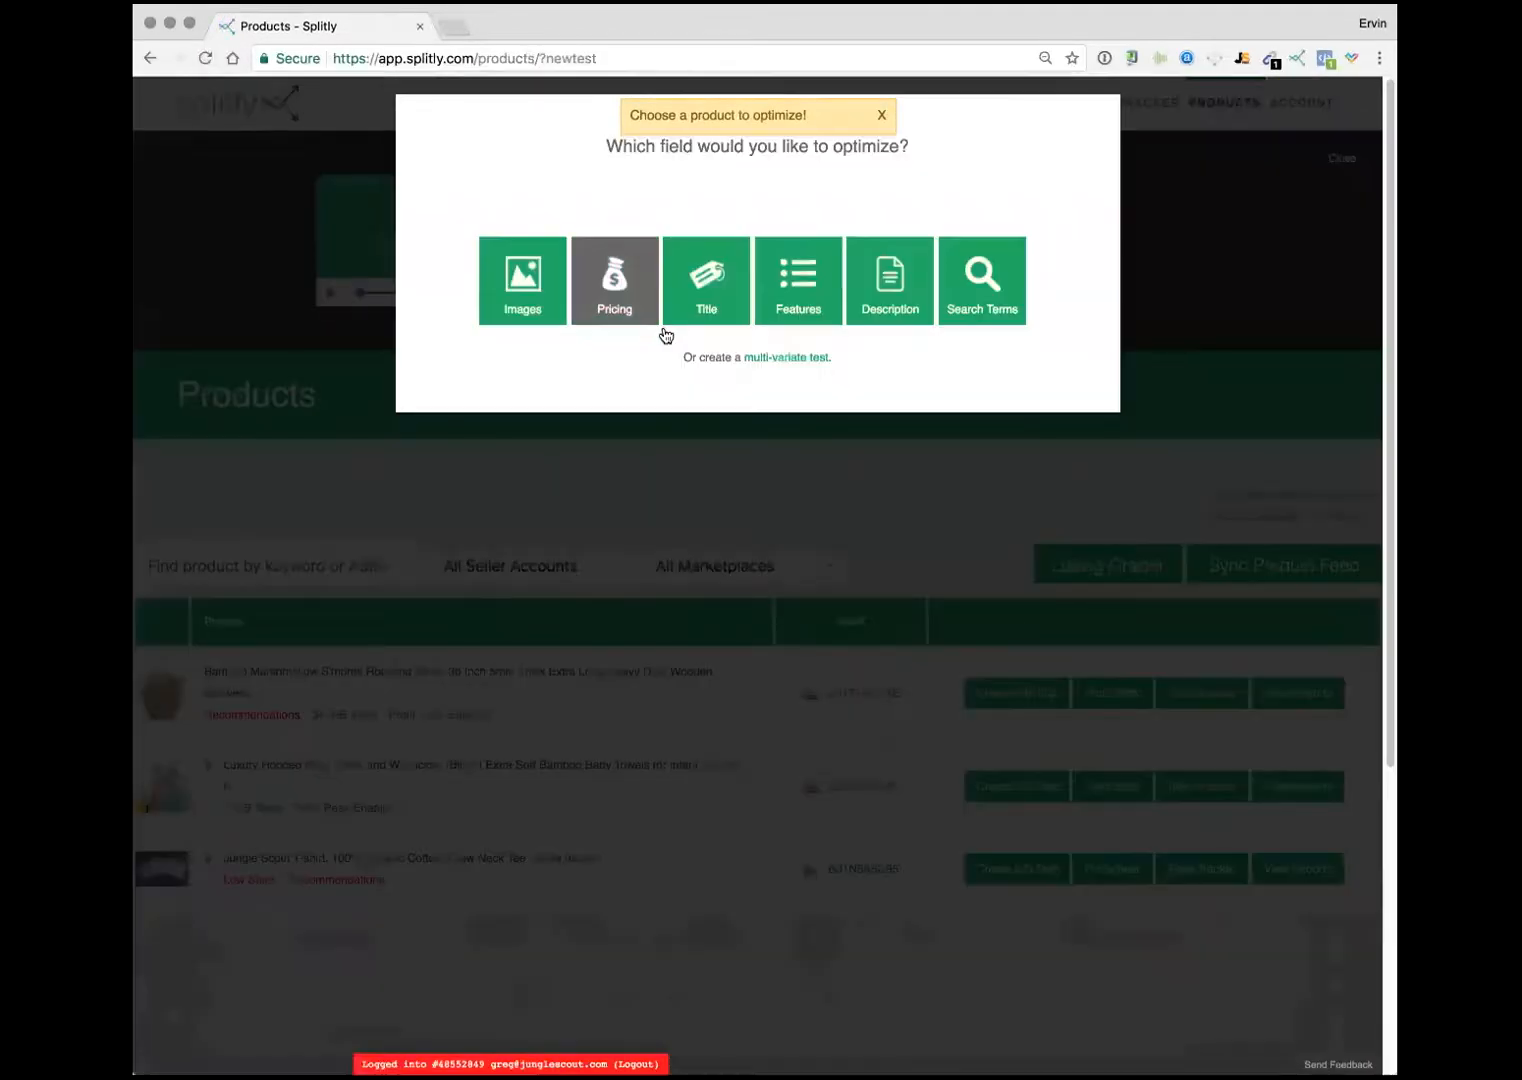
{"action": "left_click", "coordinate": [765, 371]}
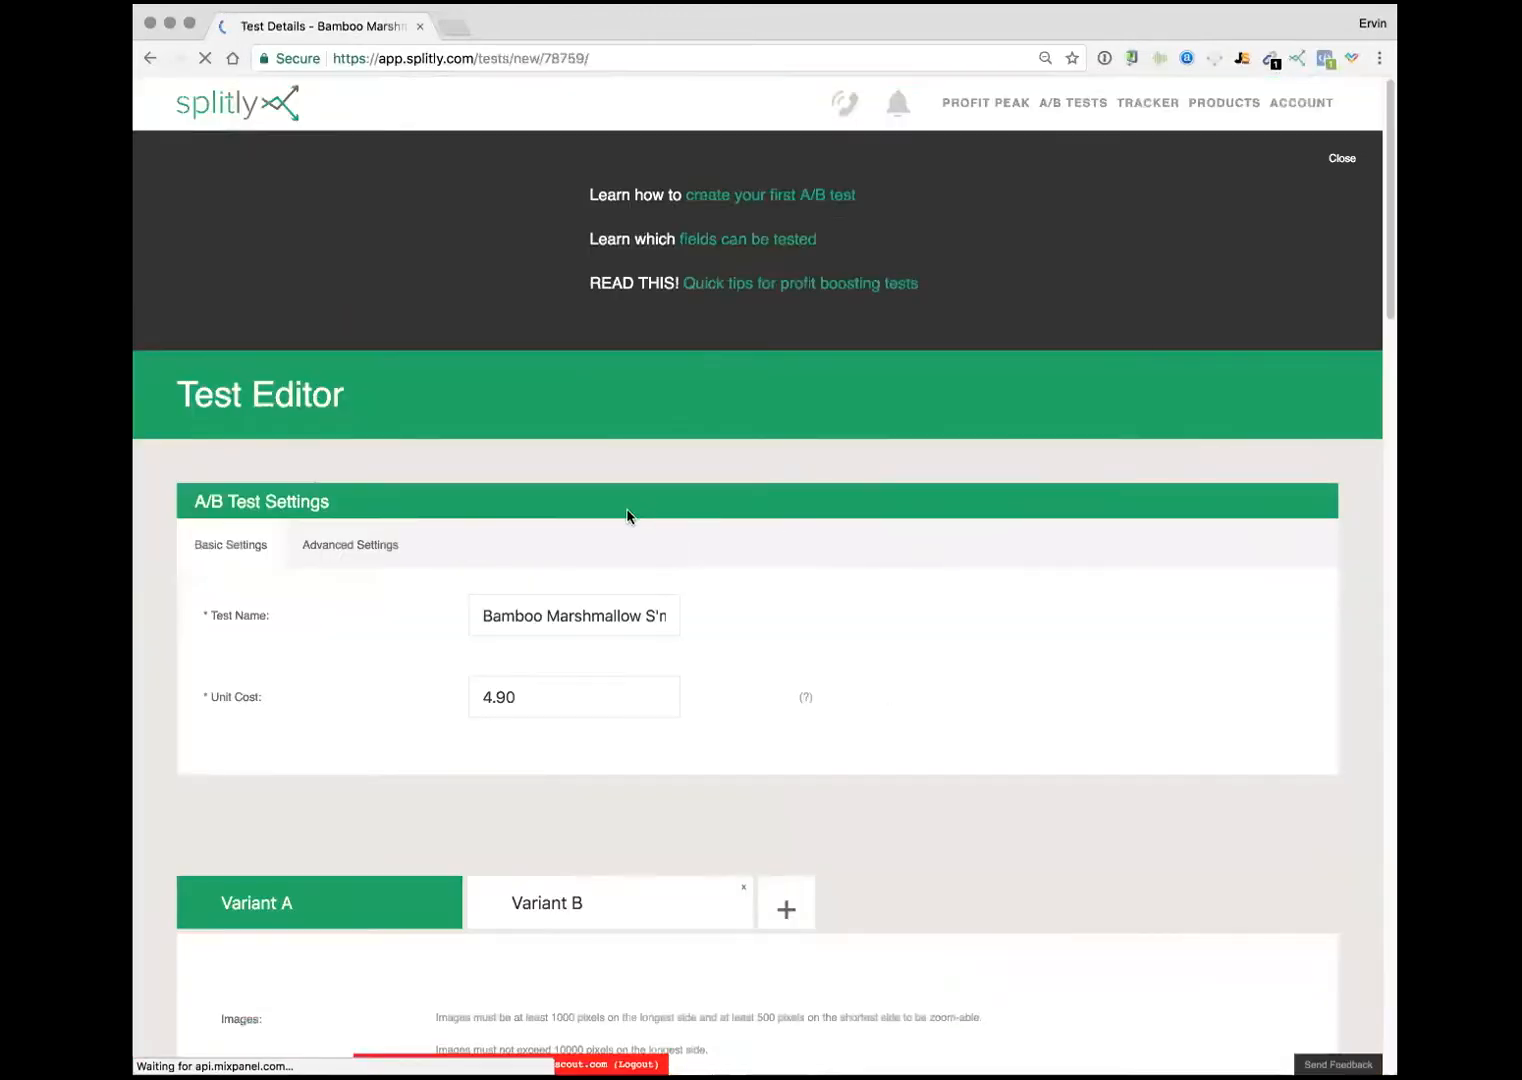
Step: Review Variant A's images, price, title, features and description fields, and go to the Profit Peak product list
{"action": "scroll", "coordinate": [683, 570], "scroll_direction": "down", "scroll_amount": 4}
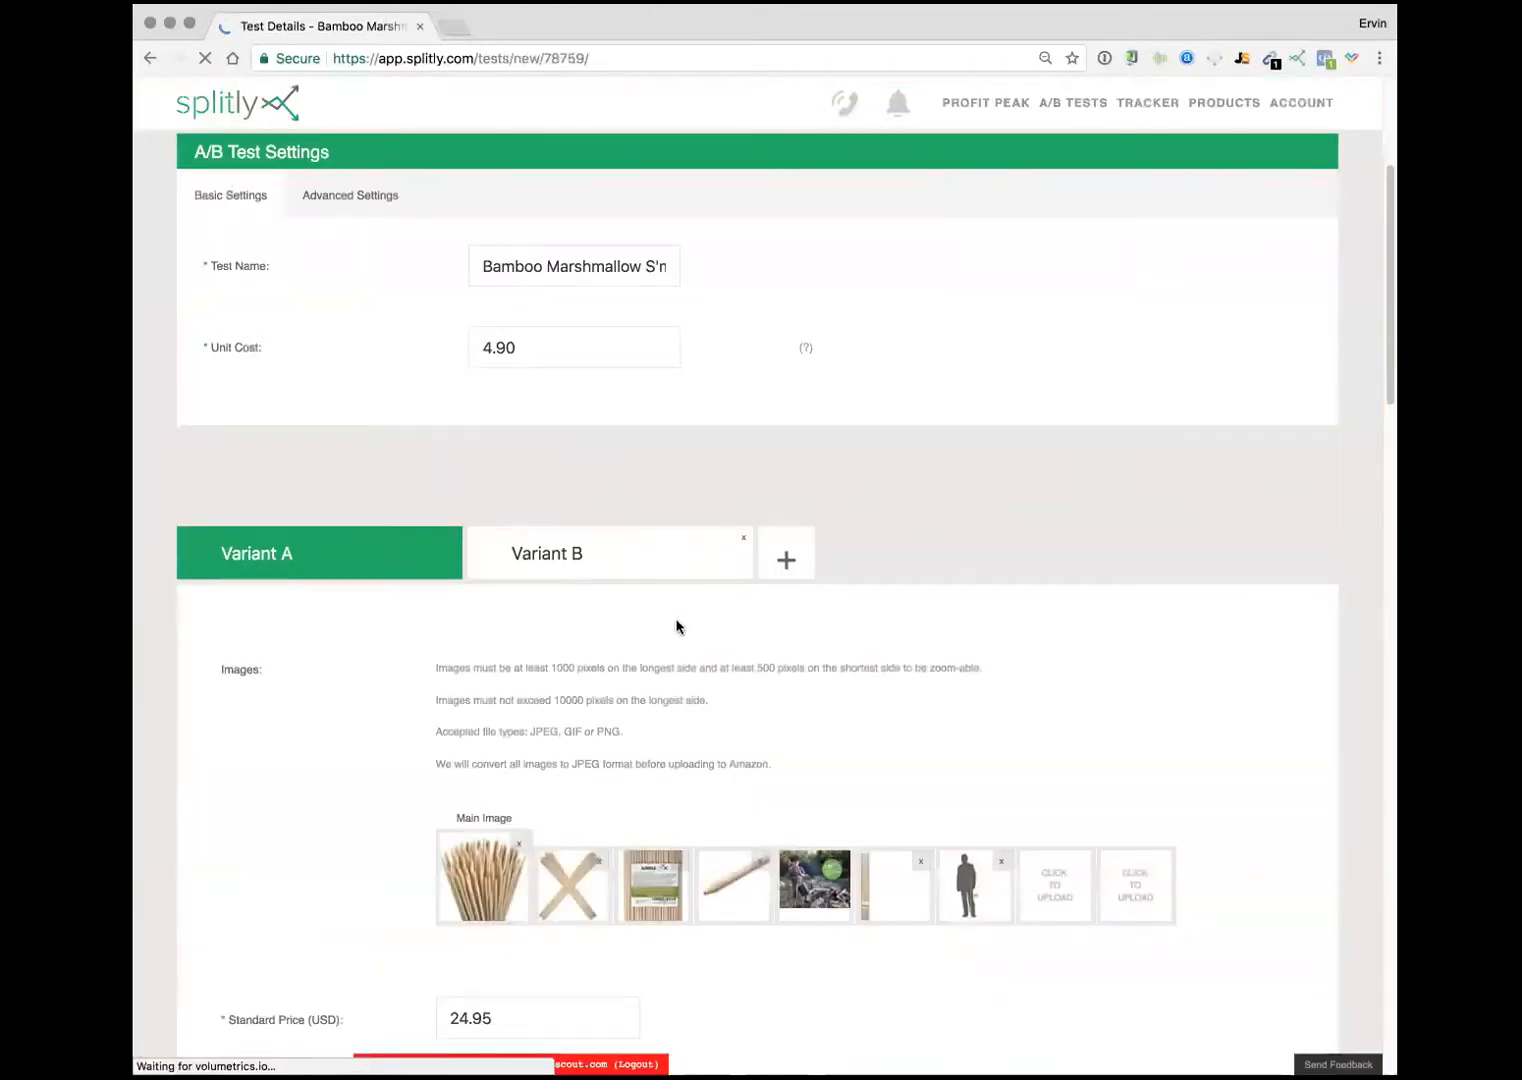
{"action": "scroll", "coordinate": [678, 628], "scroll_direction": "down", "scroll_amount": 4}
{"action": "scroll", "coordinate": [711, 676], "scroll_direction": "down", "scroll_amount": 3}
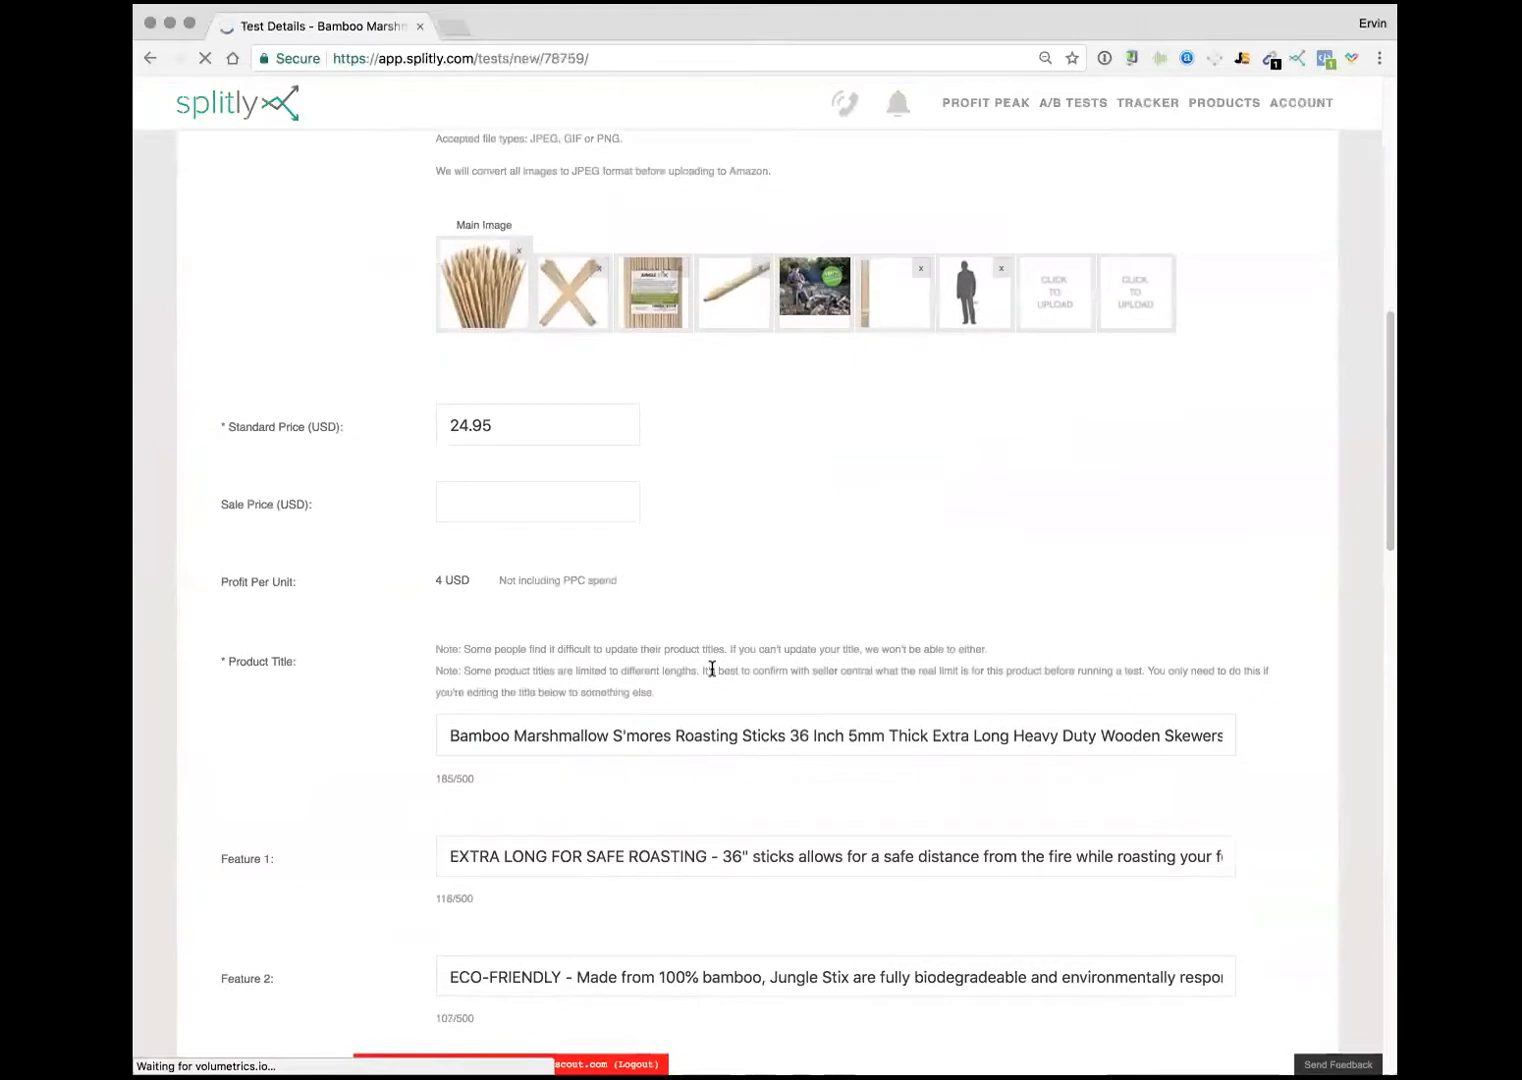
{"action": "scroll", "coordinate": [475, 745], "scroll_direction": "down", "scroll_amount": 3}
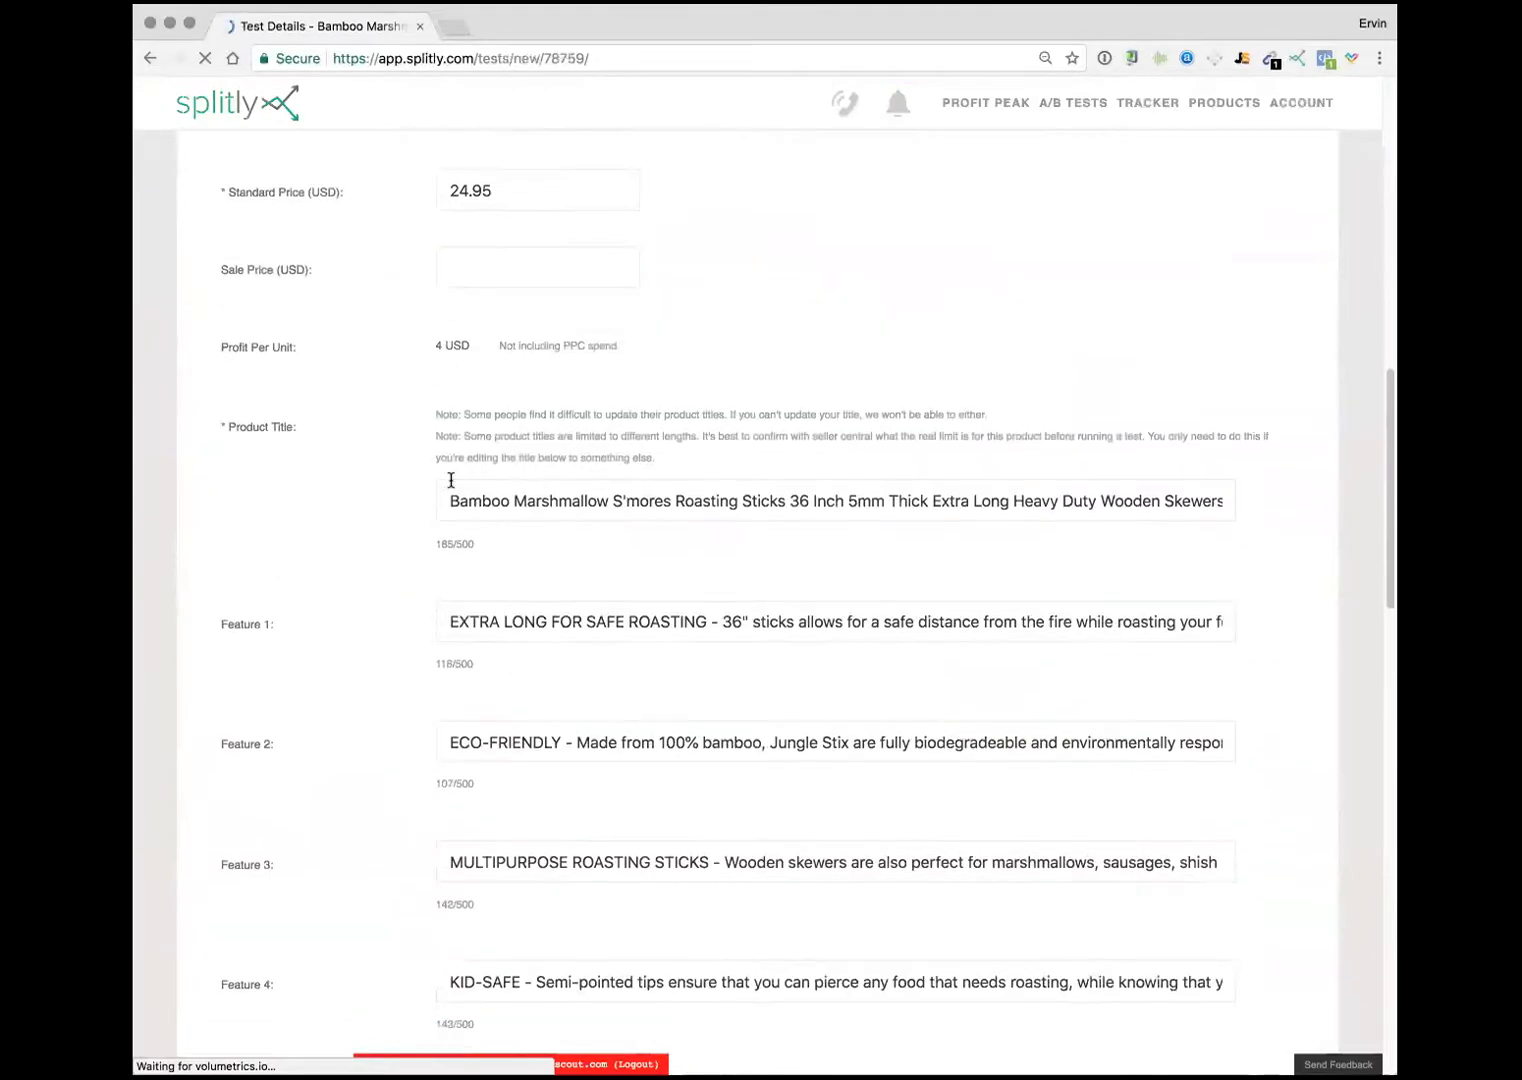
{"action": "scroll", "coordinate": [482, 619], "scroll_direction": "down", "scroll_amount": 5}
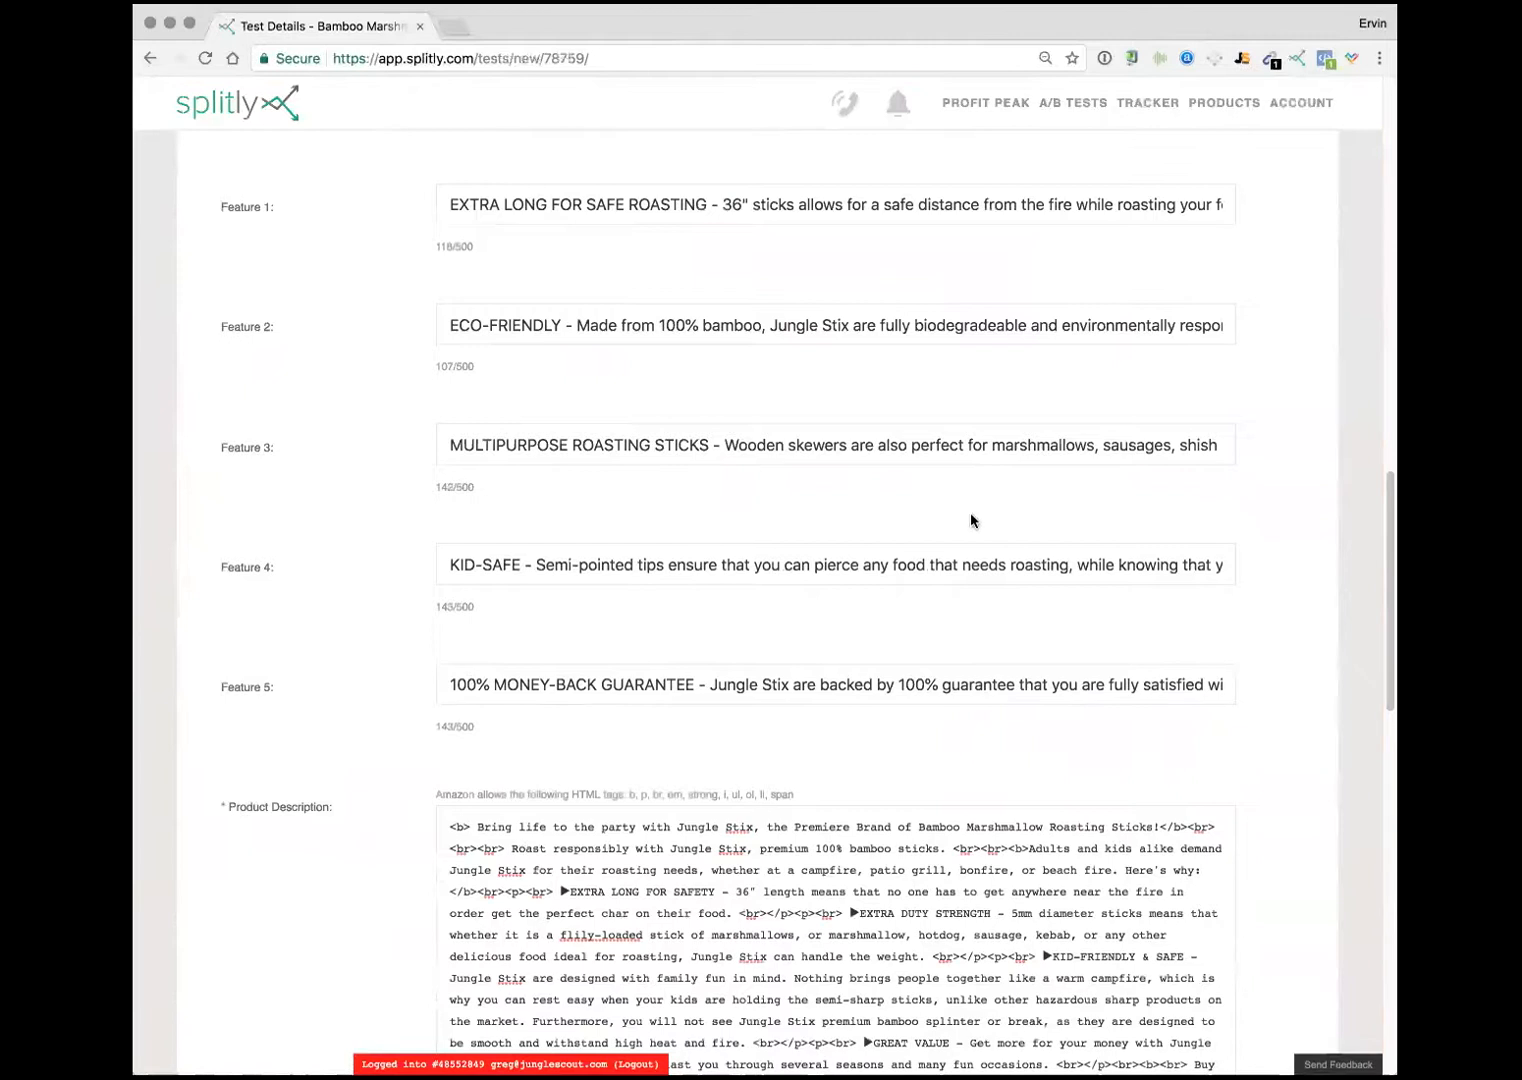
{"action": "scroll", "coordinate": [941, 530], "scroll_direction": "up", "scroll_amount": 3}
{"action": "left_click", "coordinate": [988, 100]}
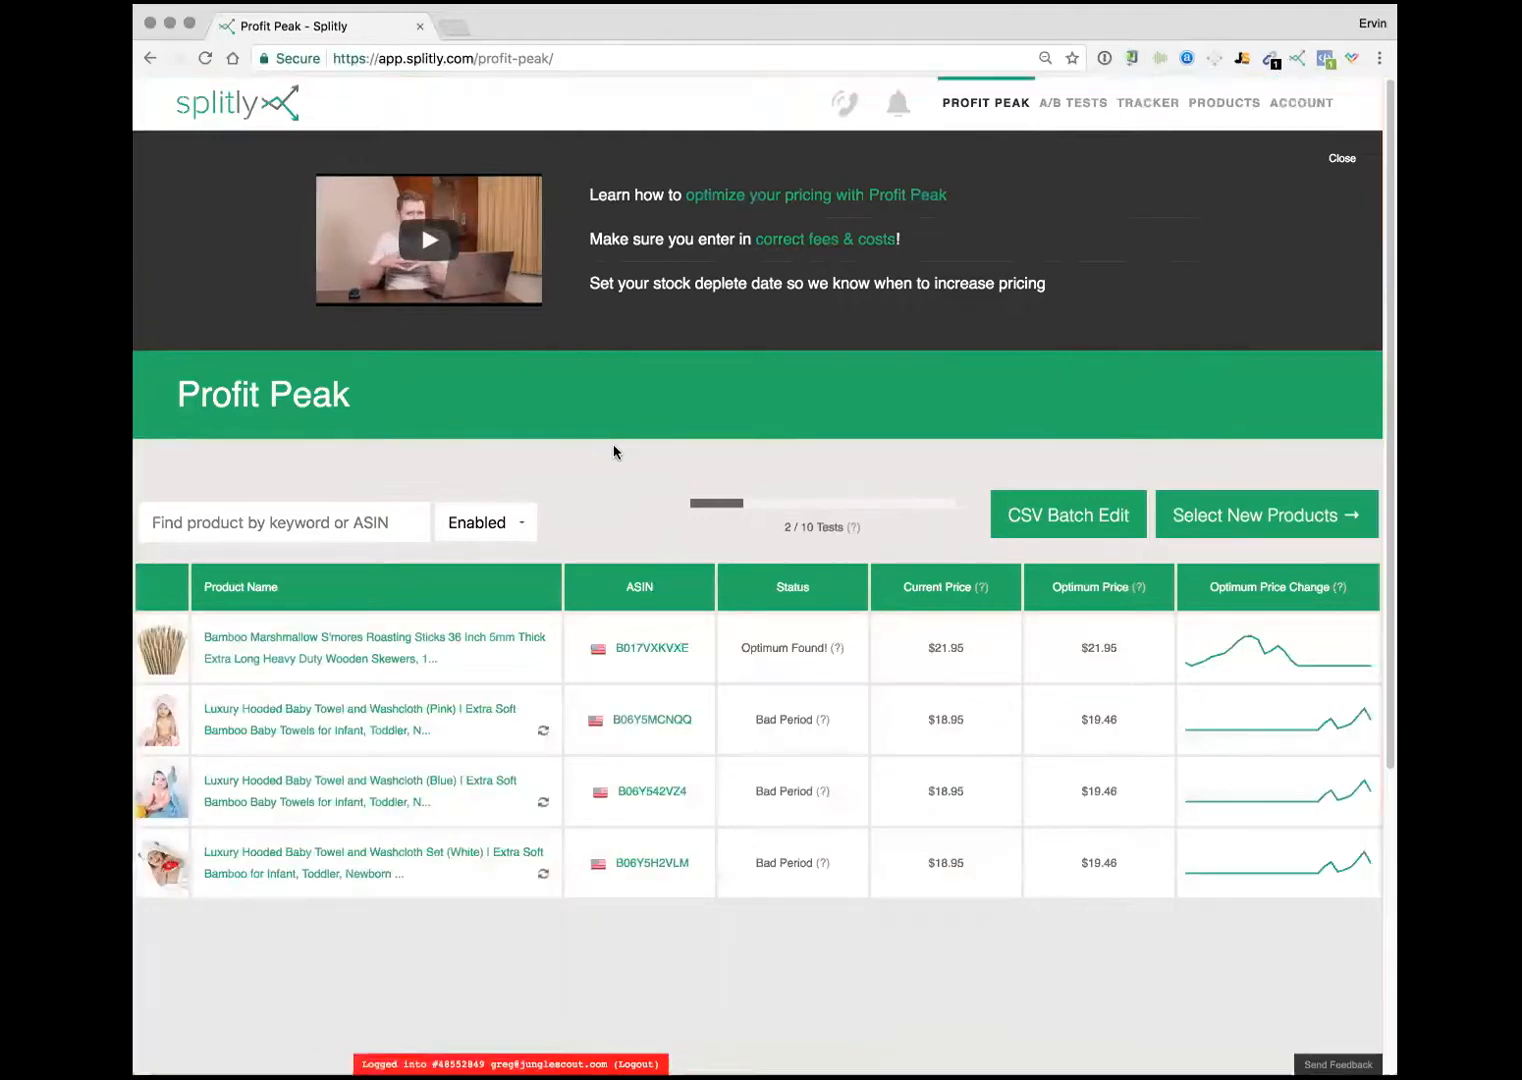
Step: Open the bamboo marshmallow sticks product in Profit Peak, show its settings and review the min-max price and unit cost fields
{"action": "left_click", "coordinate": [435, 640]}
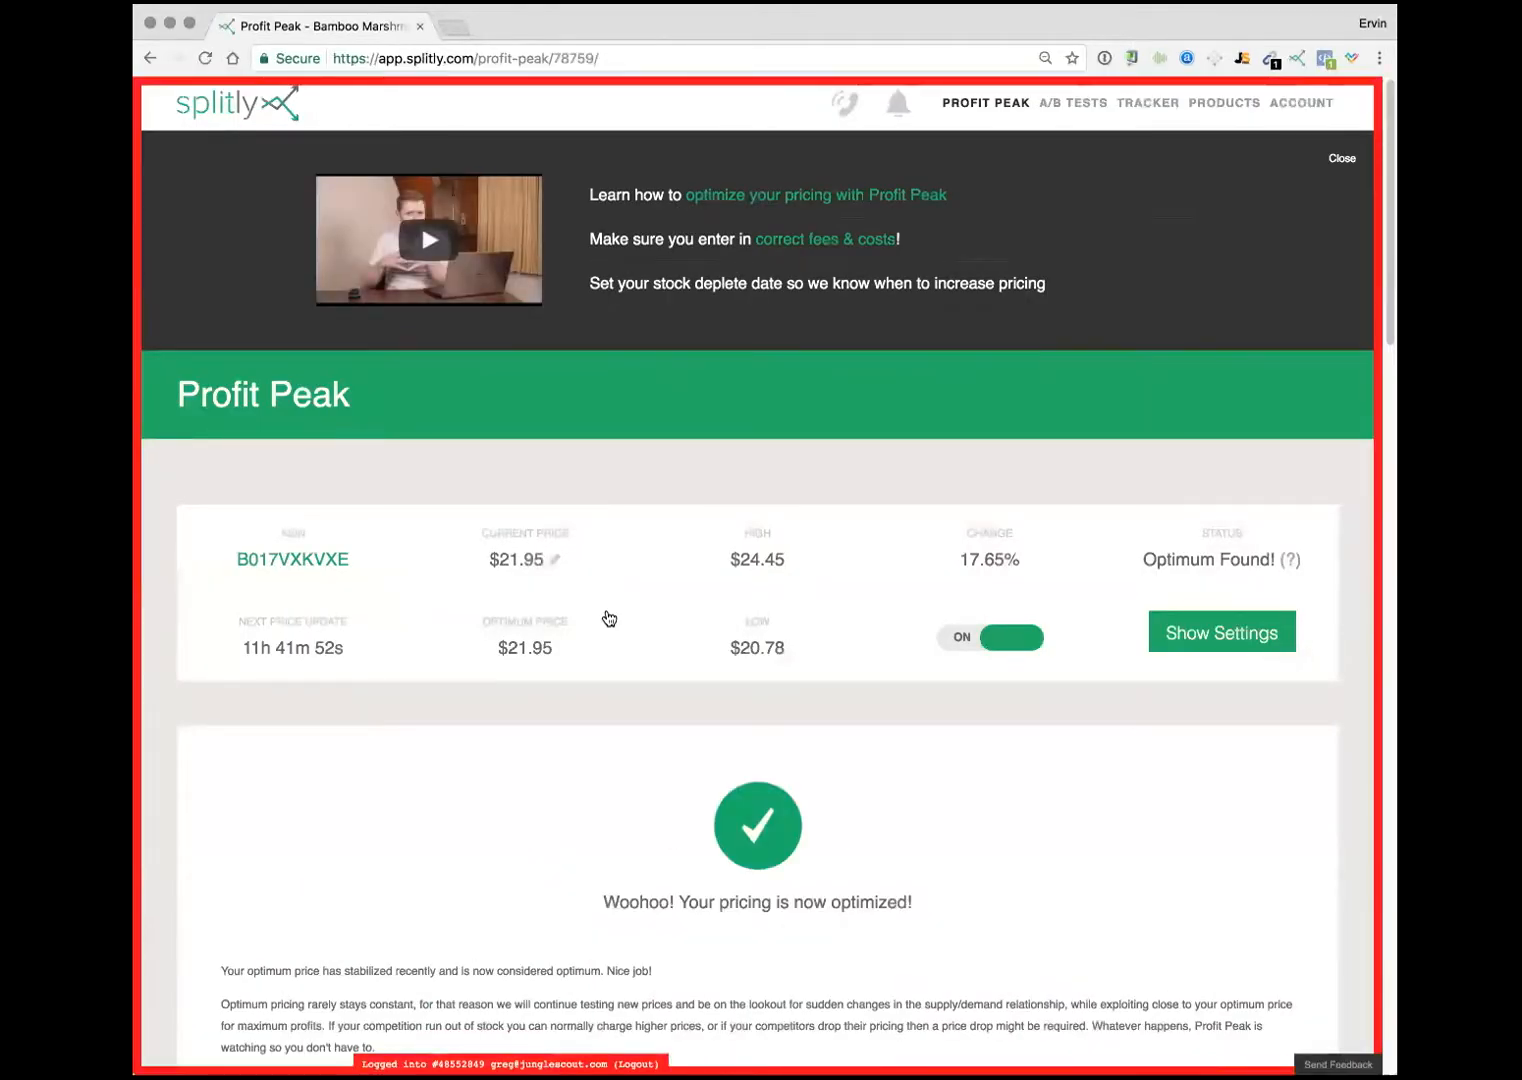
{"action": "left_click", "coordinate": [1232, 644]}
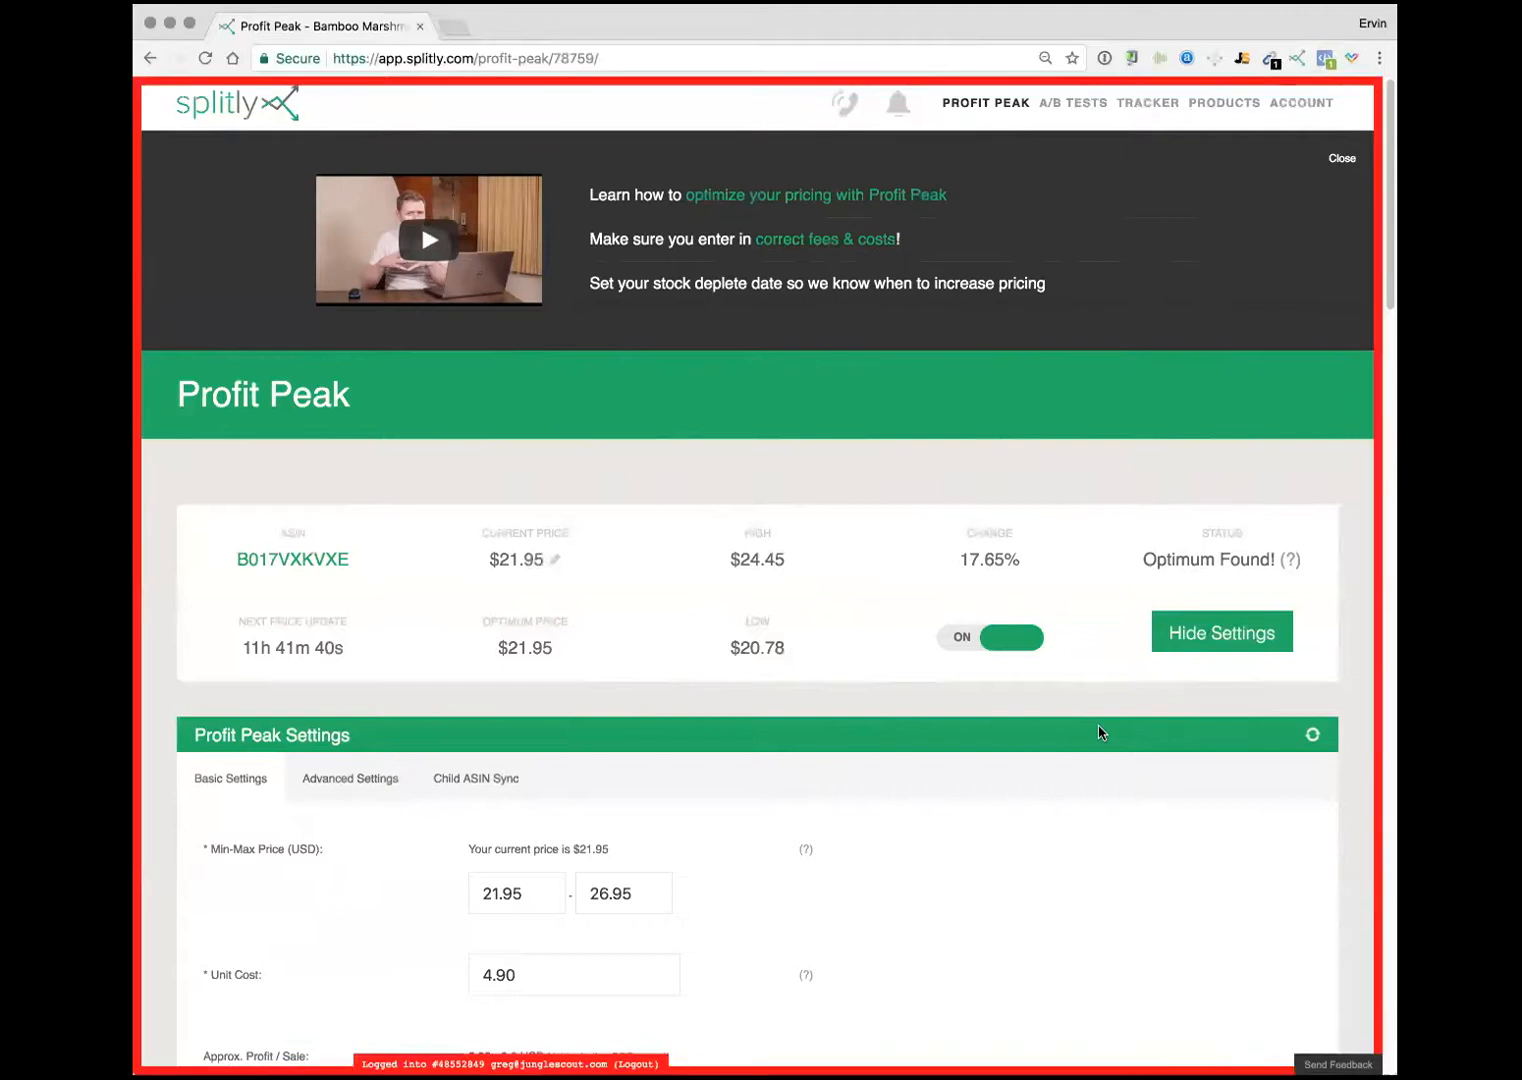
{"action": "scroll", "coordinate": [1033, 687], "scroll_direction": "down", "scroll_amount": 3}
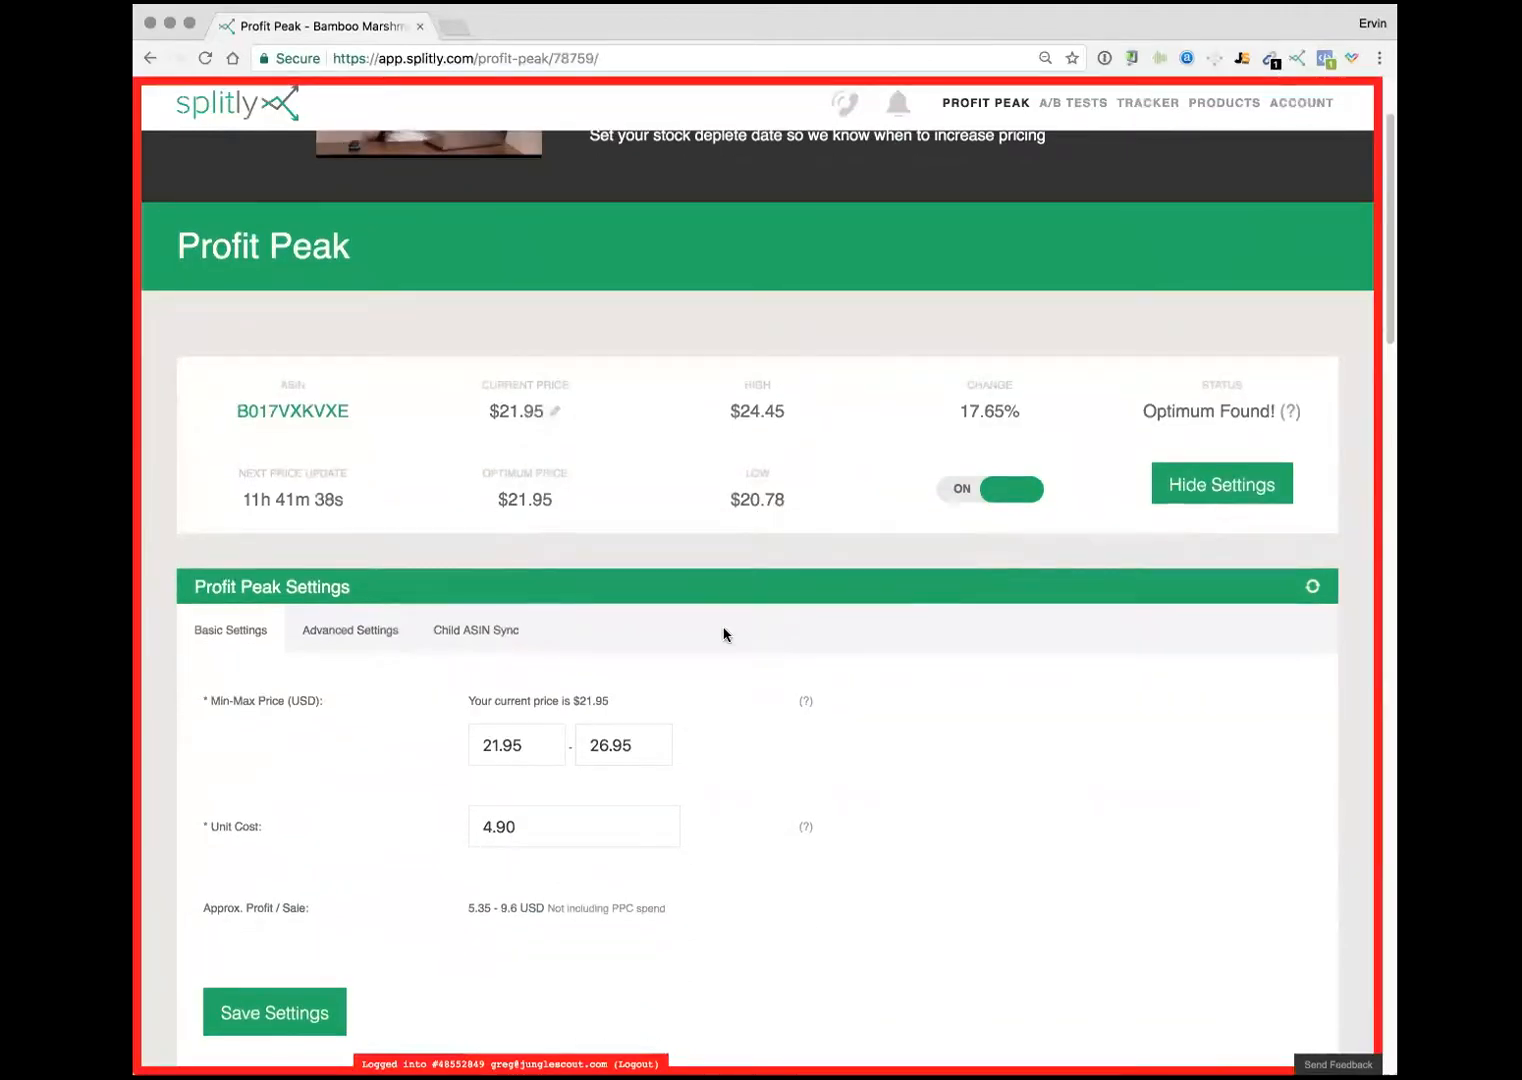
{"action": "left_click_drag", "start_coordinate": [549, 683], "coordinate": [487, 683]}
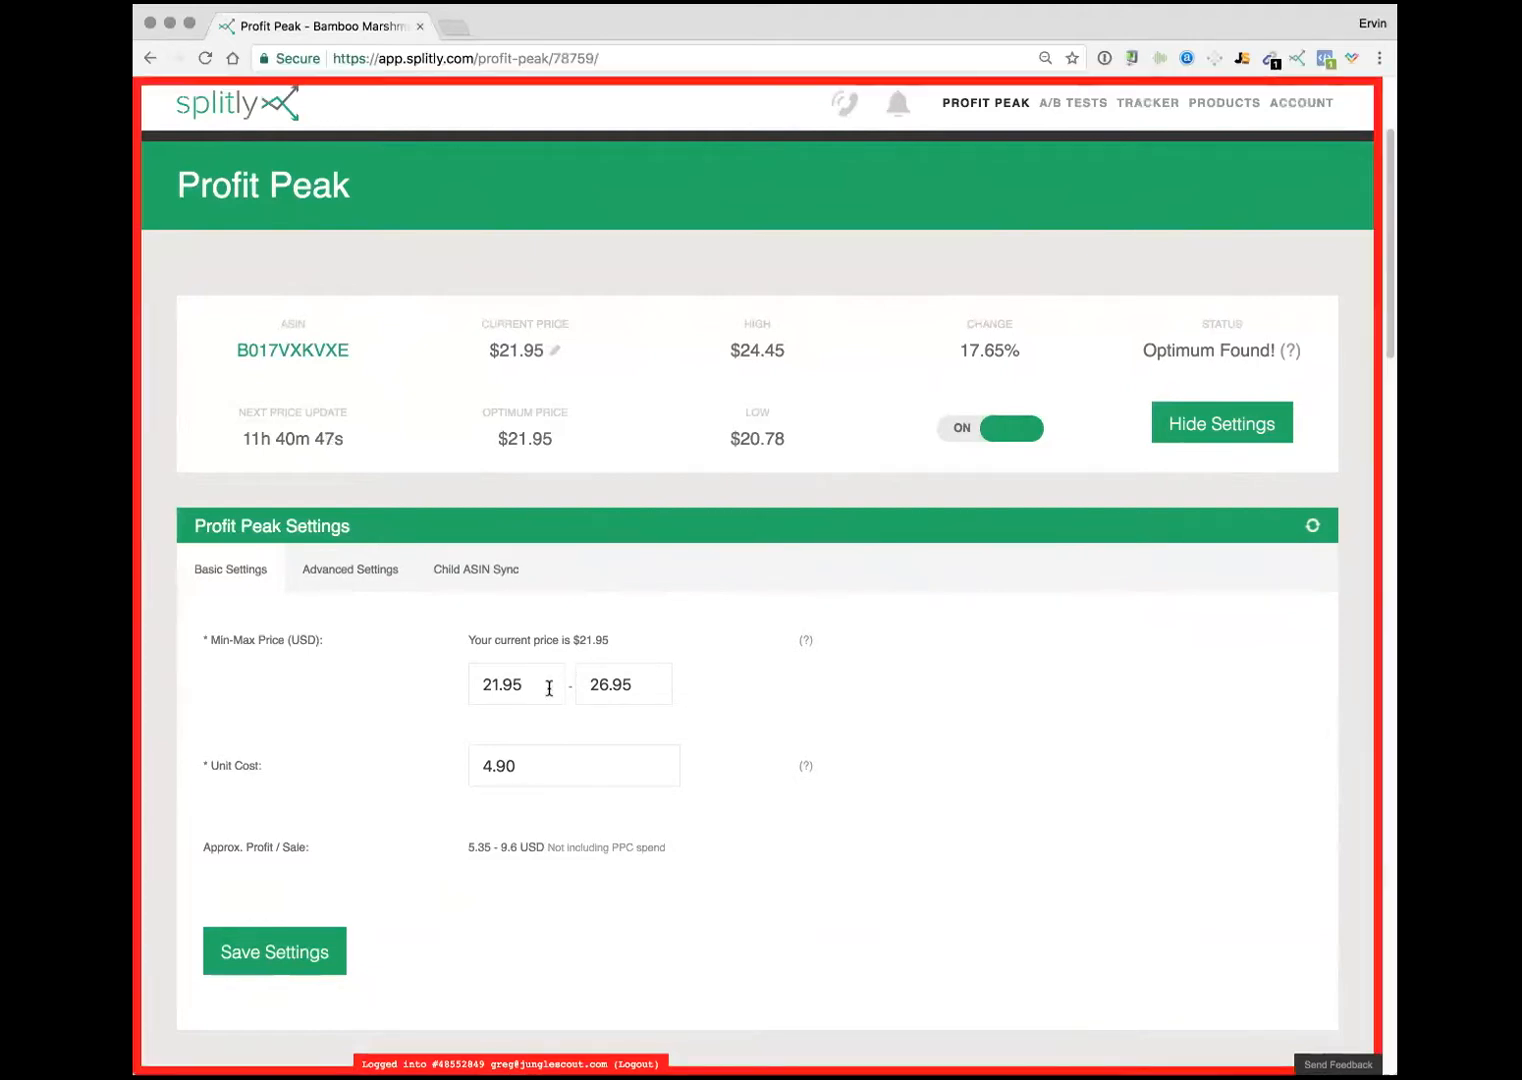
{"action": "mouse_move", "coordinate": [292, 357]}
{"action": "scroll", "coordinate": [680, 523], "scroll_direction": "down", "scroll_amount": 1}
{"action": "scroll", "coordinate": [680, 523], "scroll_direction": "down", "scroll_amount": 2}
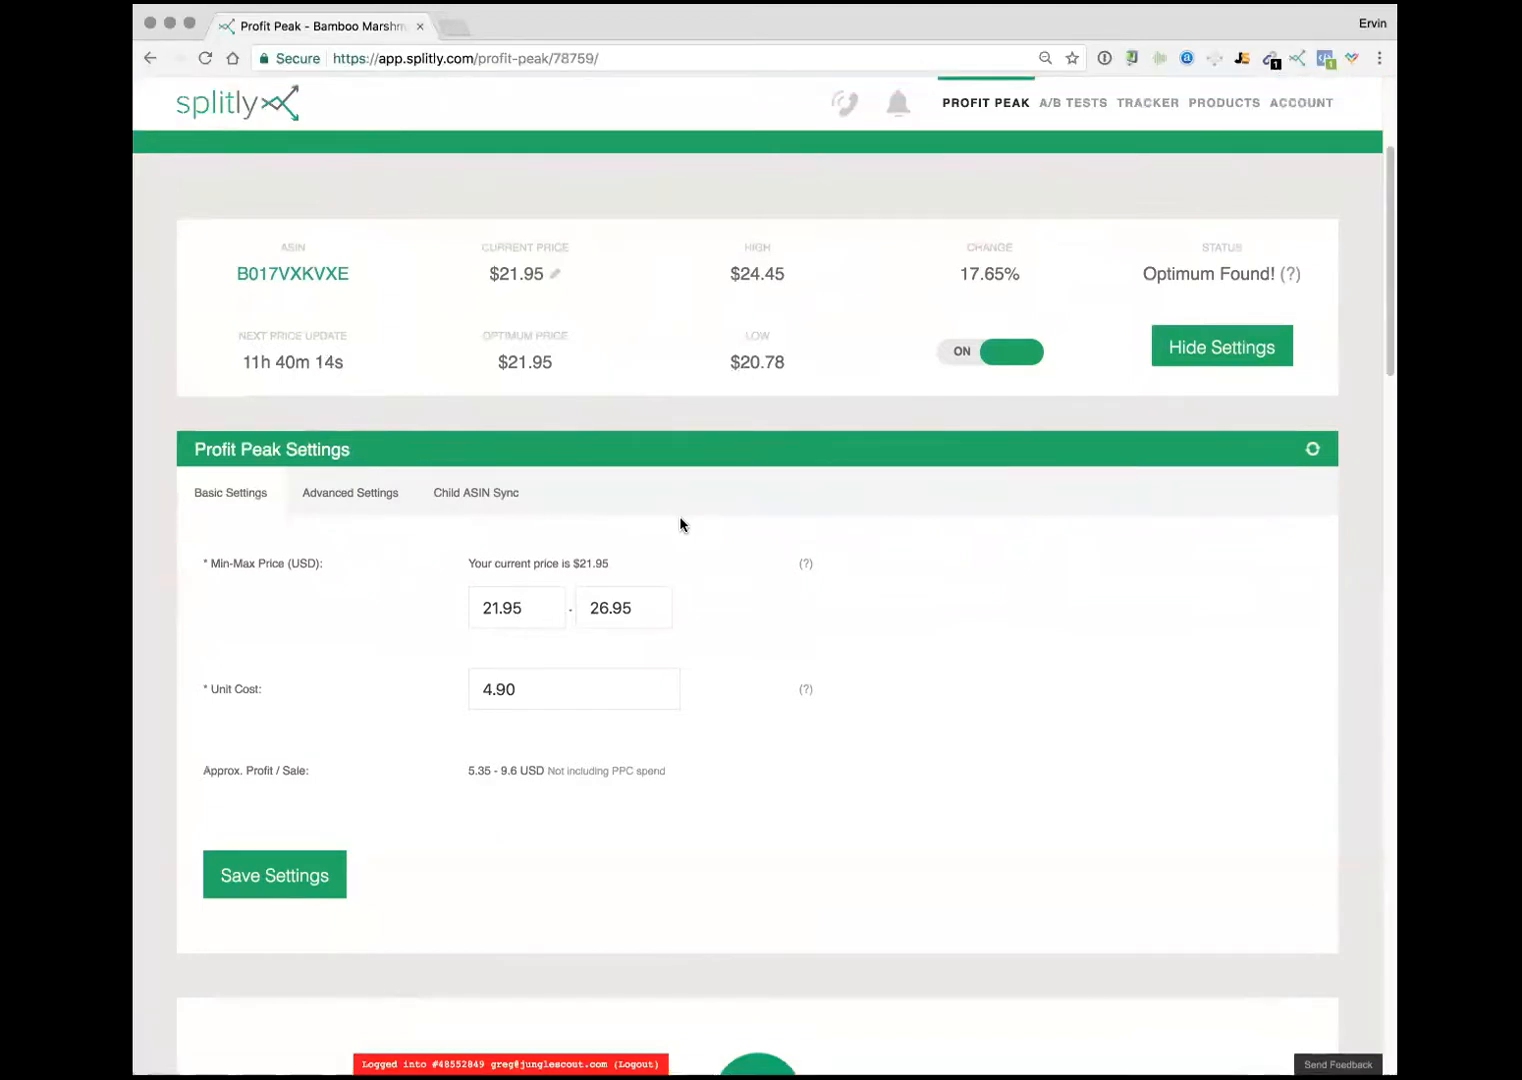
{"action": "scroll", "coordinate": [680, 524], "scroll_direction": "down", "scroll_amount": 2}
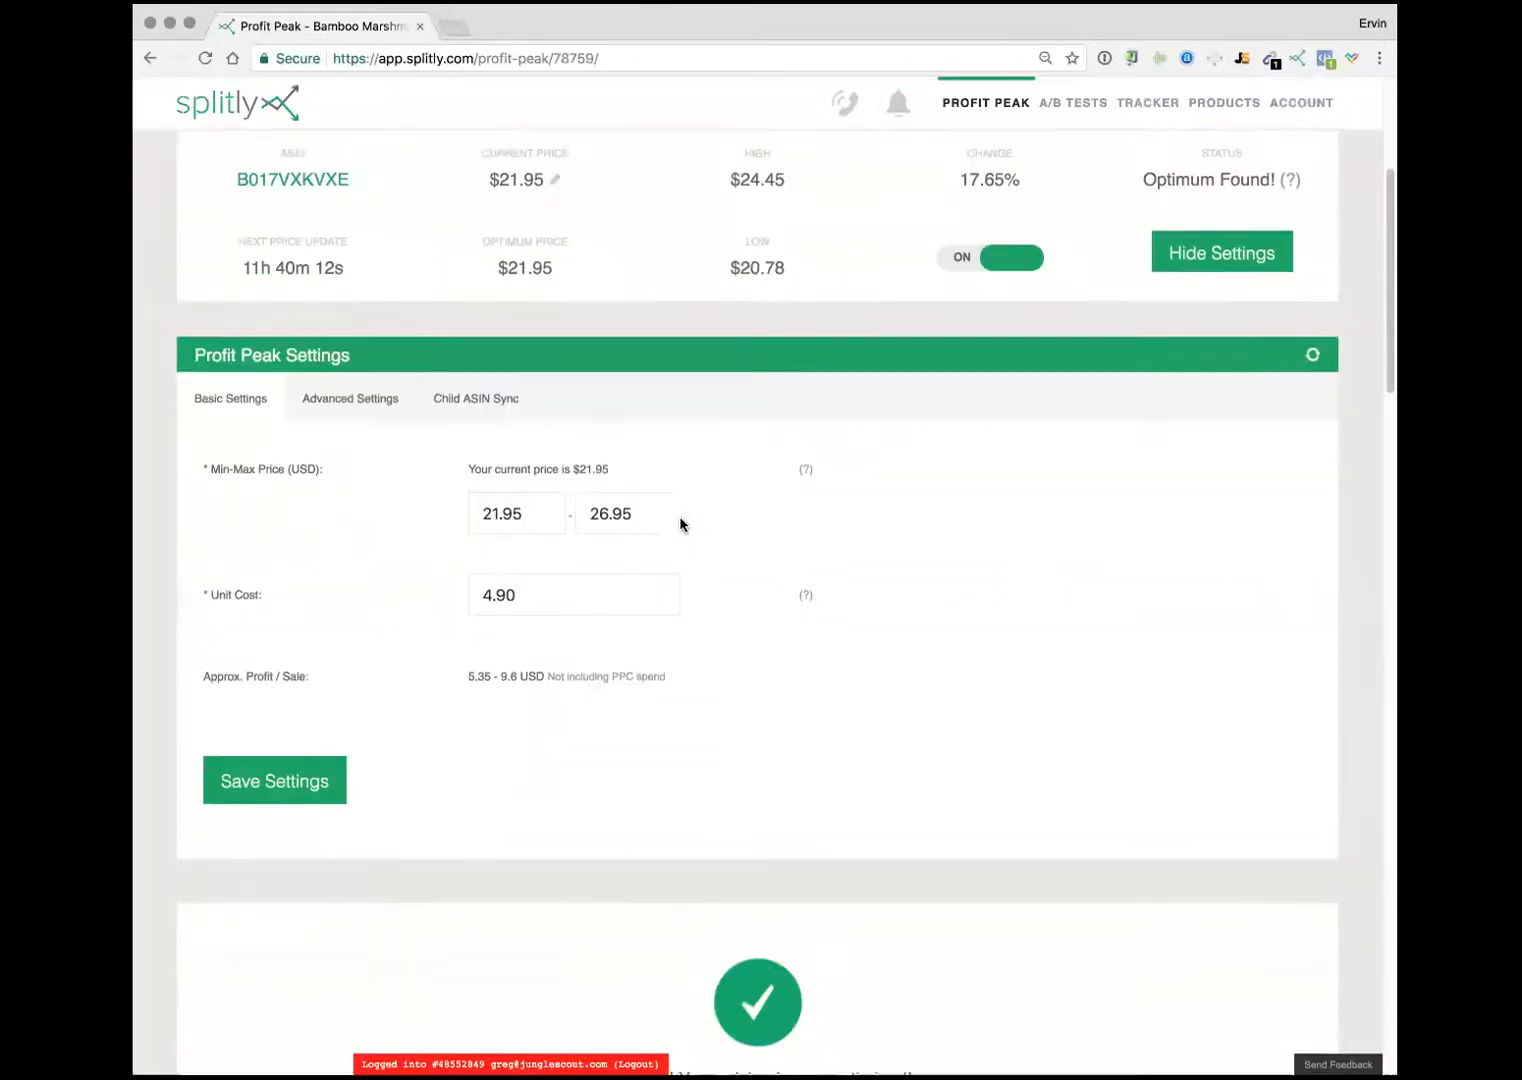
{"action": "scroll", "coordinate": [680, 524], "scroll_direction": "down", "scroll_amount": 4}
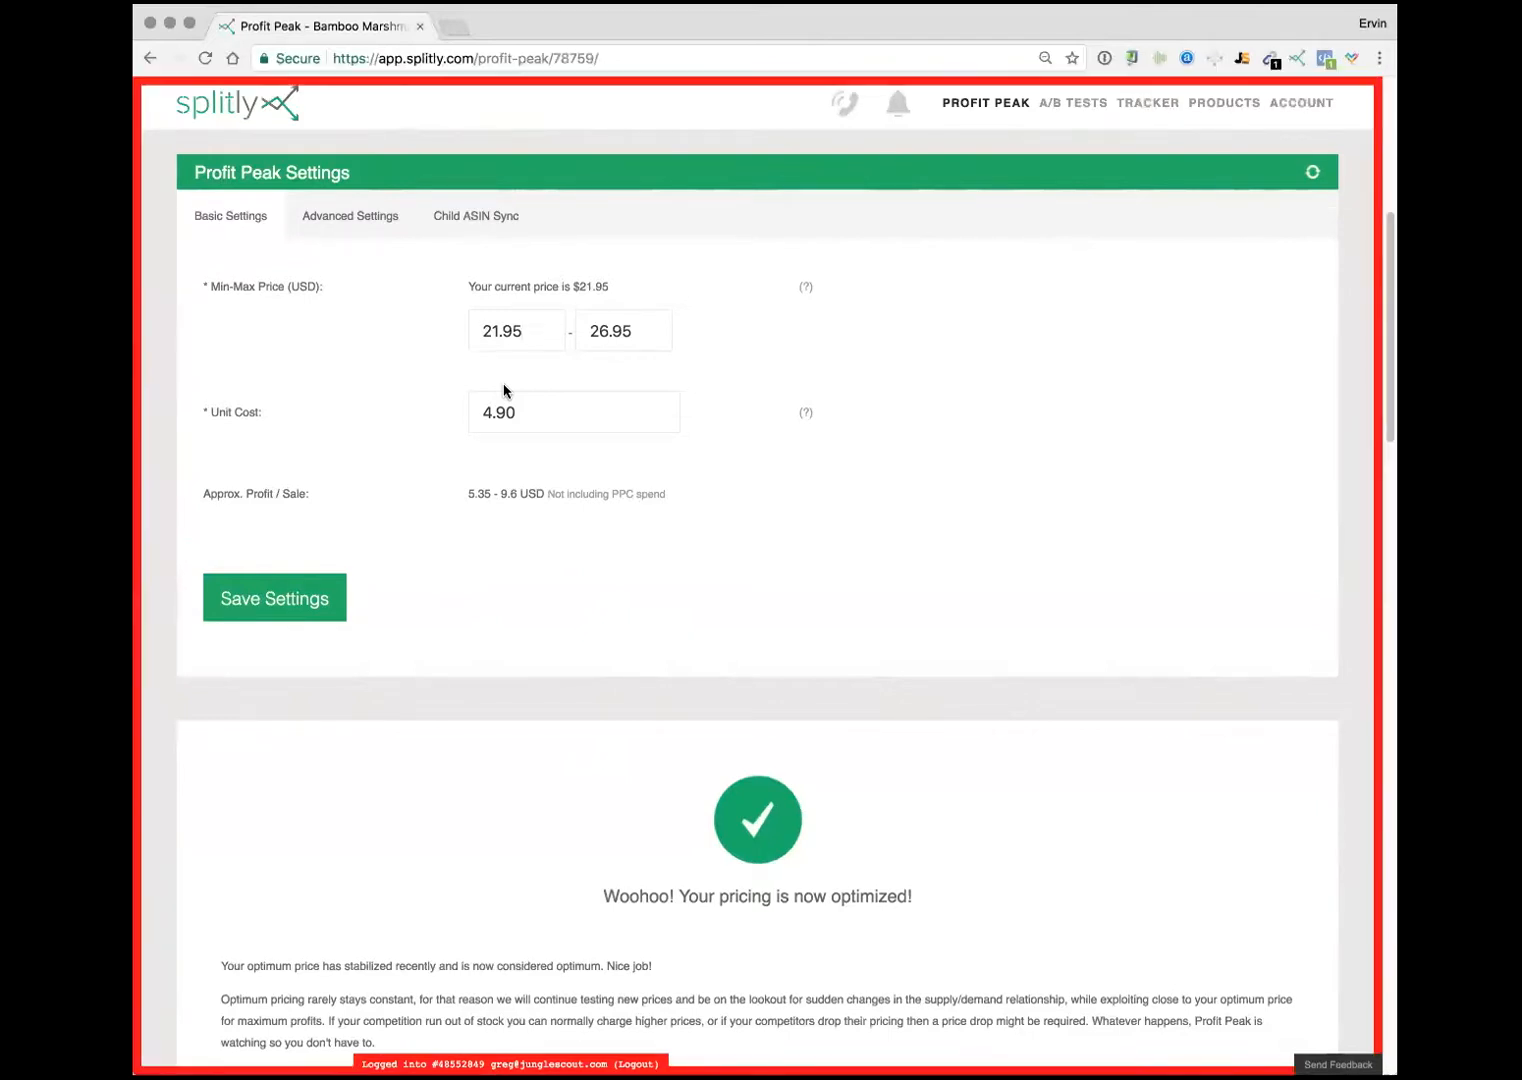
{"action": "scroll", "coordinate": [690, 377], "scroll_direction": "up", "scroll_amount": 2}
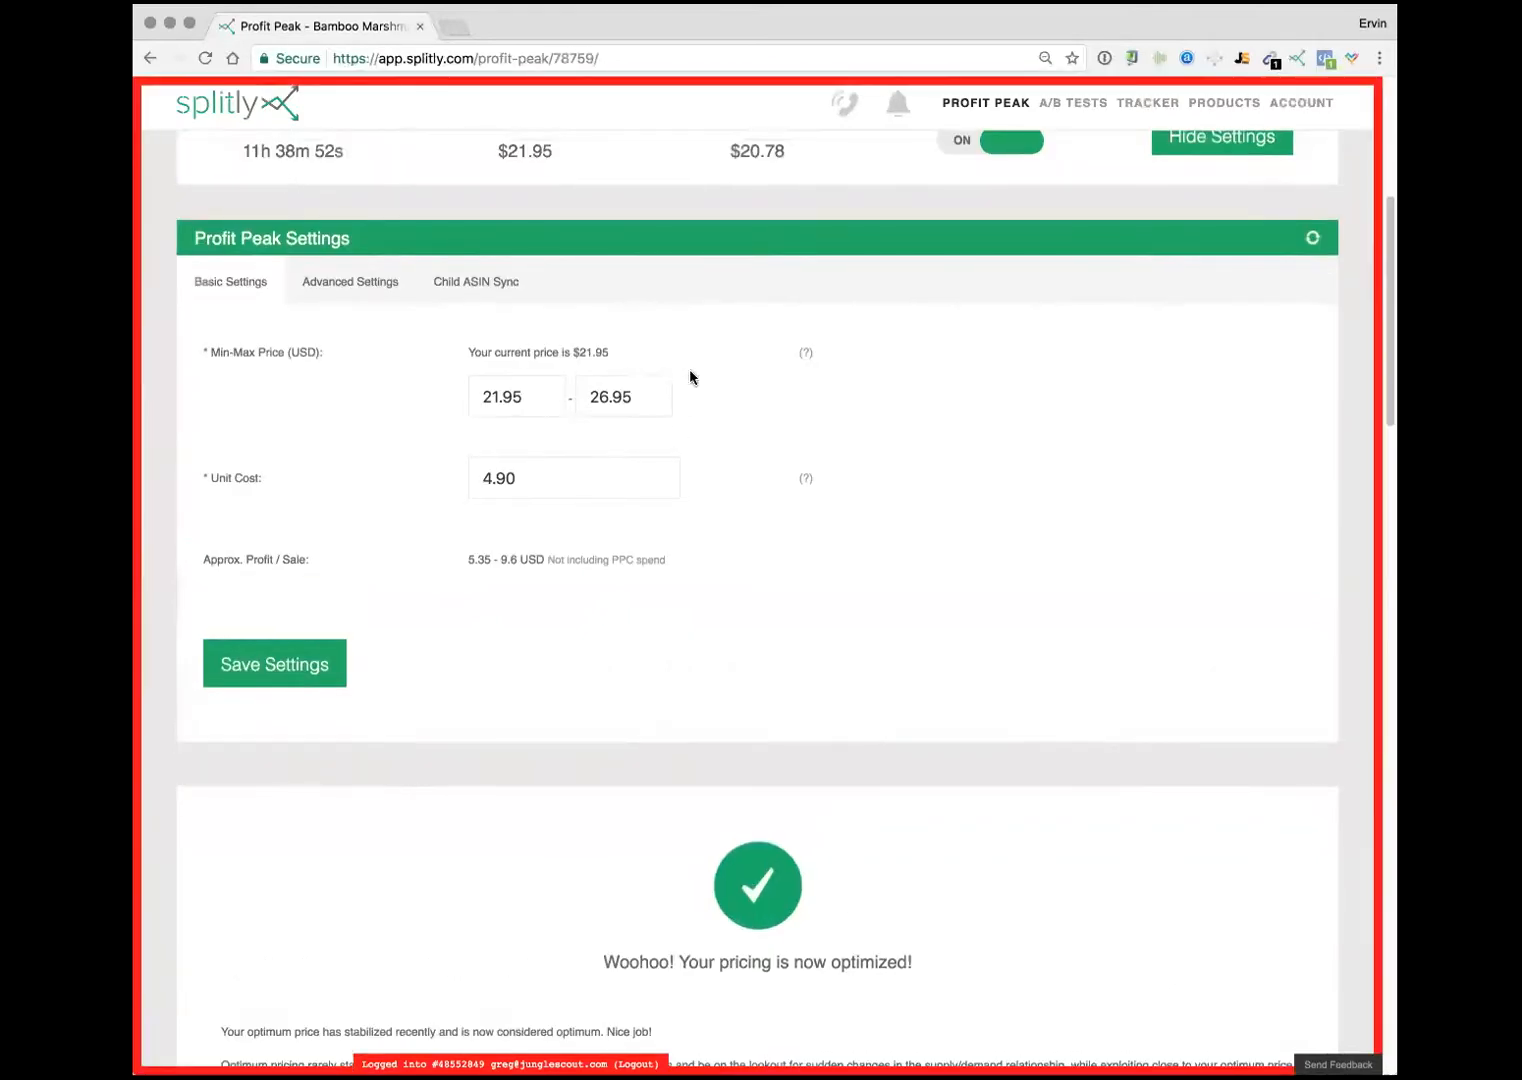
Step: Open the Rank Tracker's keyword rankings for the bamboo marshmallow sticks product and copy the keyword "marshmallow sticks"
{"action": "left_click", "coordinate": [1162, 106]}
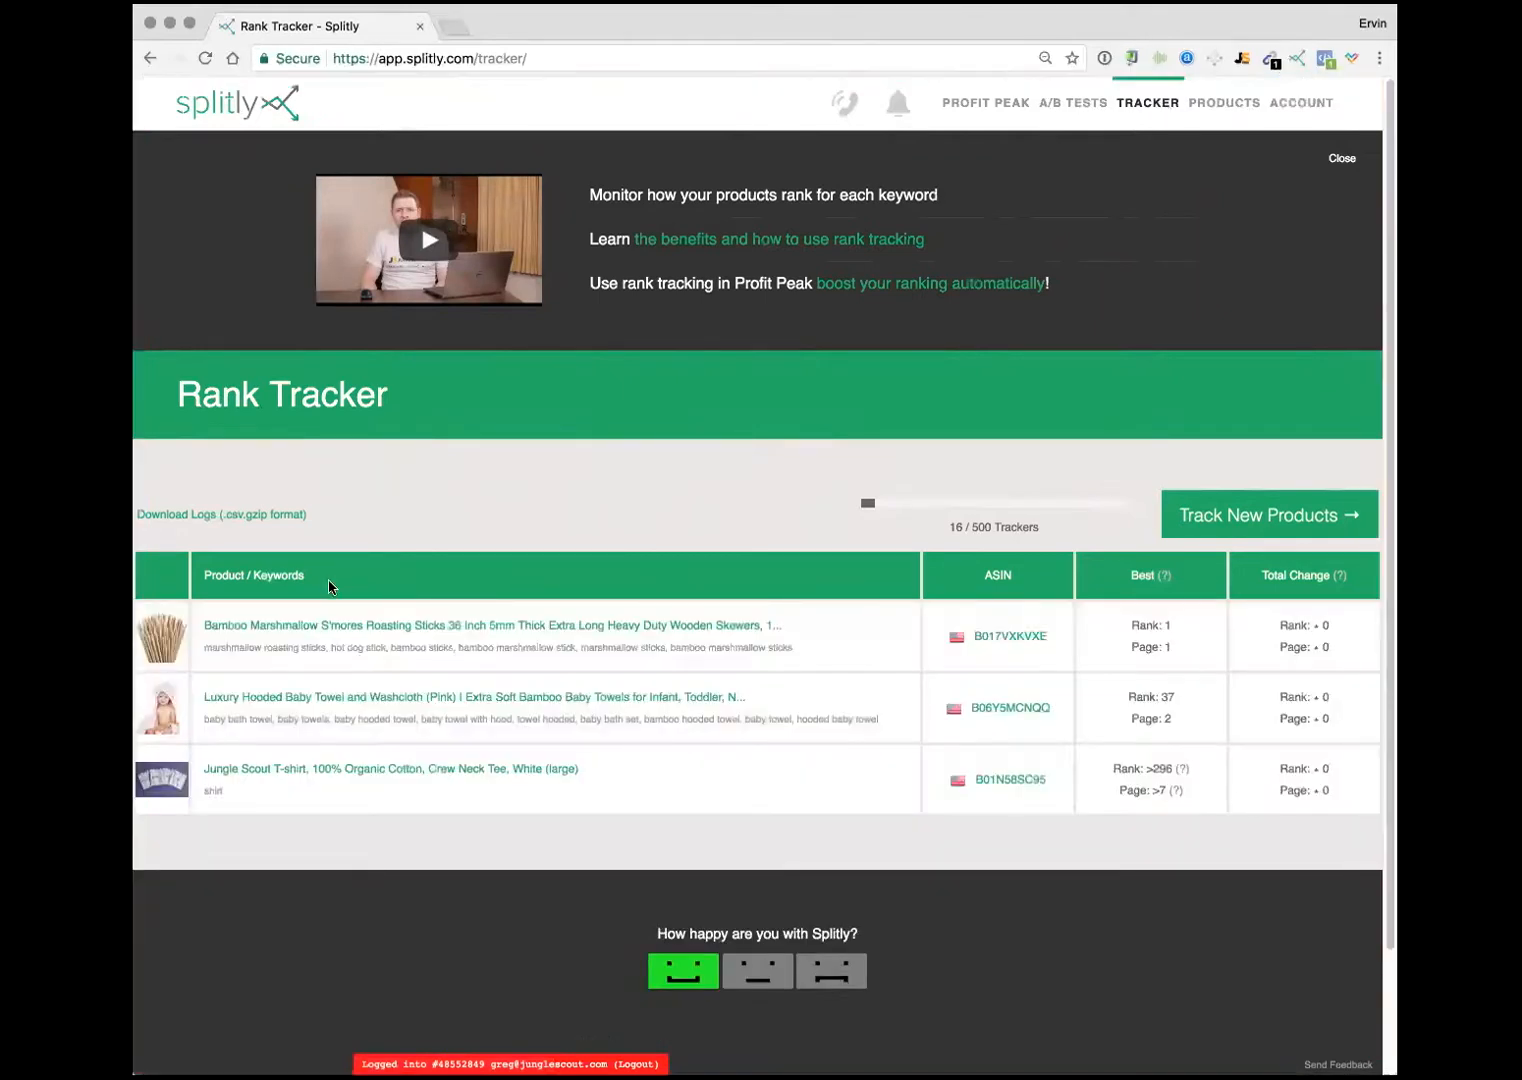
{"action": "left_click", "coordinate": [422, 626]}
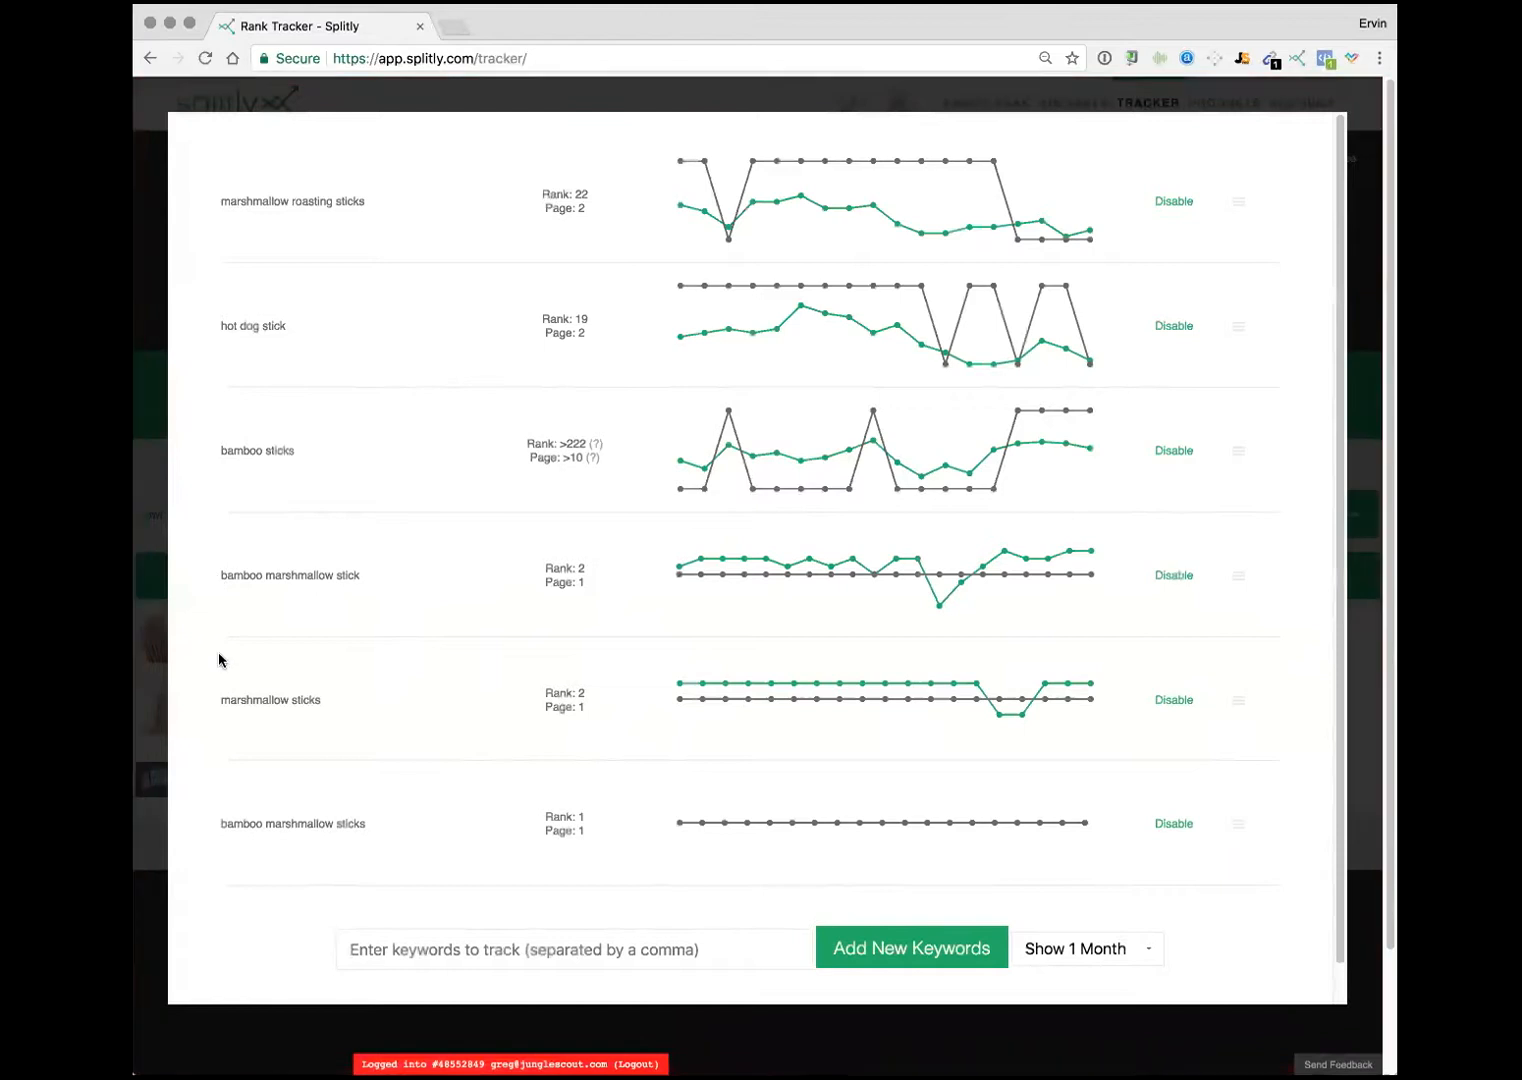
{"action": "triple_click", "coordinate": [366, 699]}
{"action": "key", "text": "super+c"}
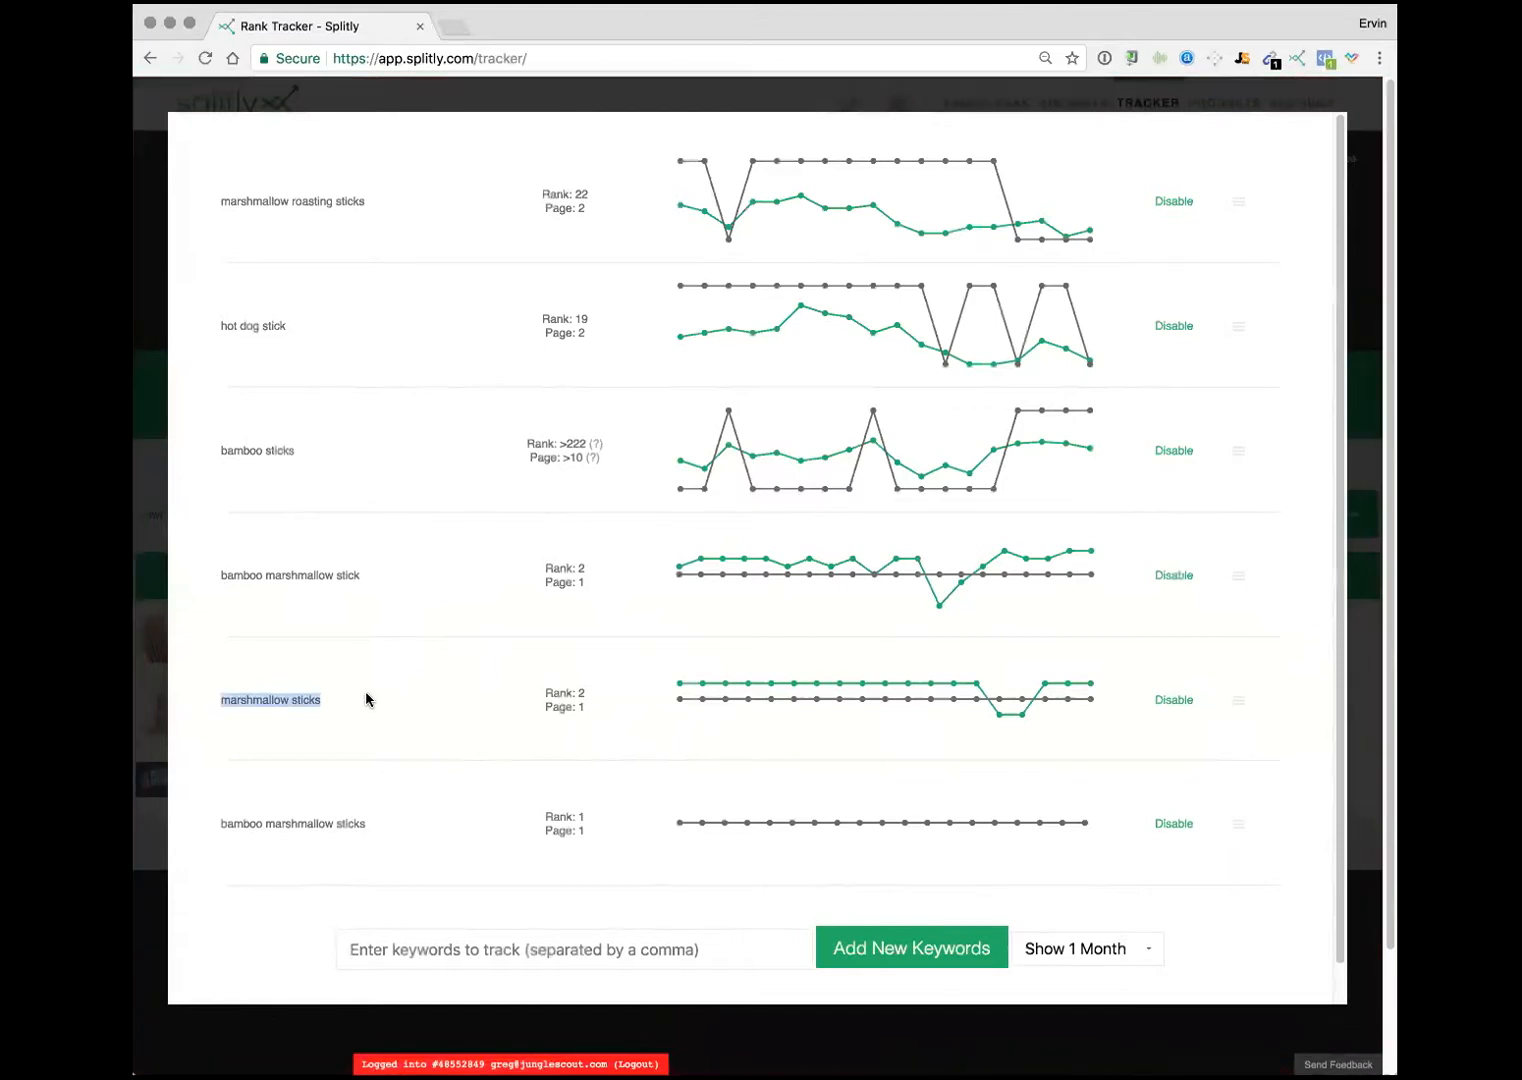
Step: Search amazon.com in a new tab for "marshmallow sticks" and examine the order of the sponsored and organic listings
{"action": "key", "text": "super+t"}
{"action": "type", "text": "amazon.com"}
{"action": "key", "text": "Return"}
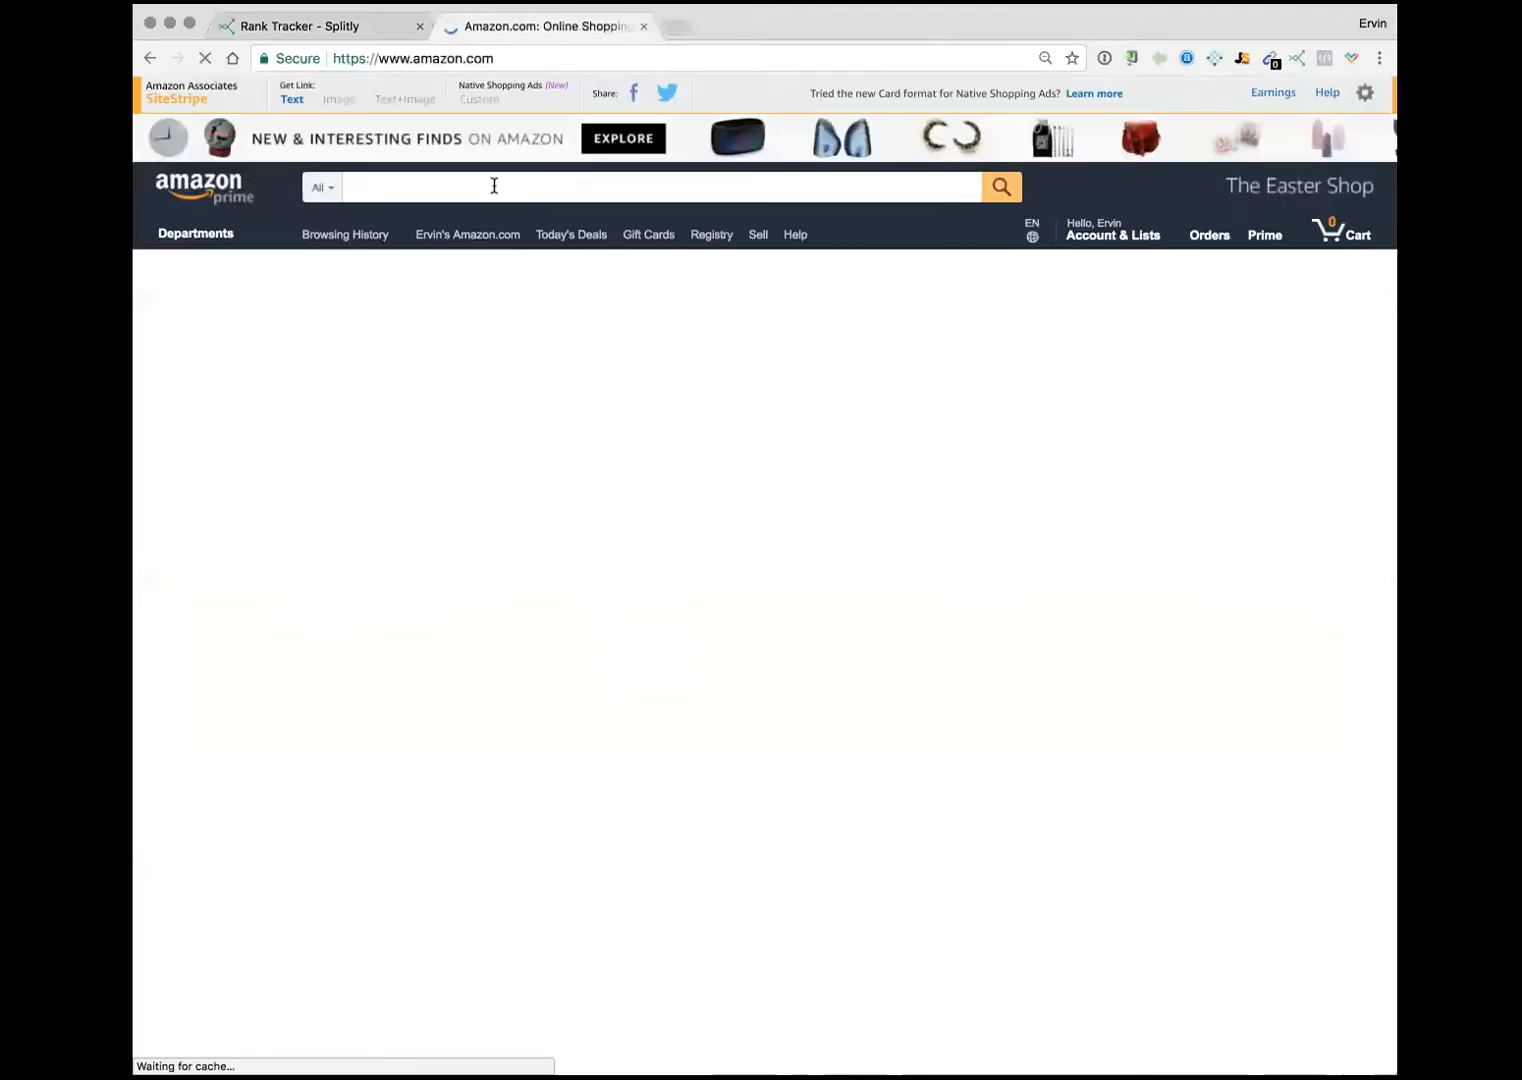
{"action": "key", "text": "super+v"}
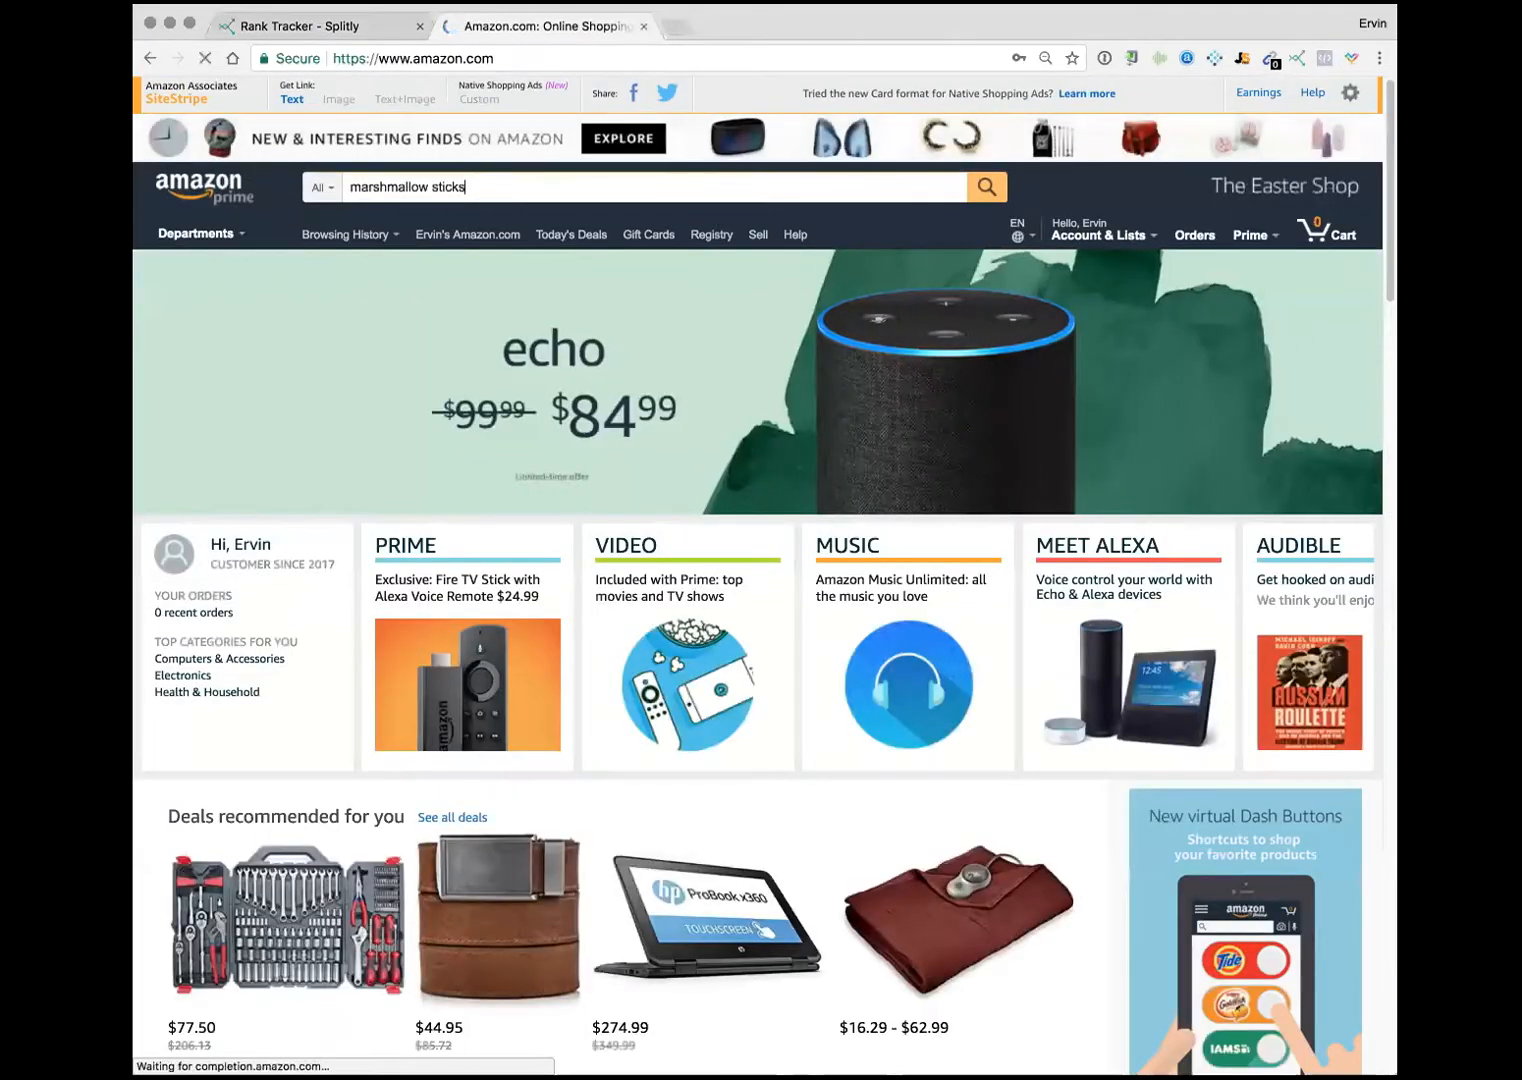
{"action": "key", "text": "Return"}
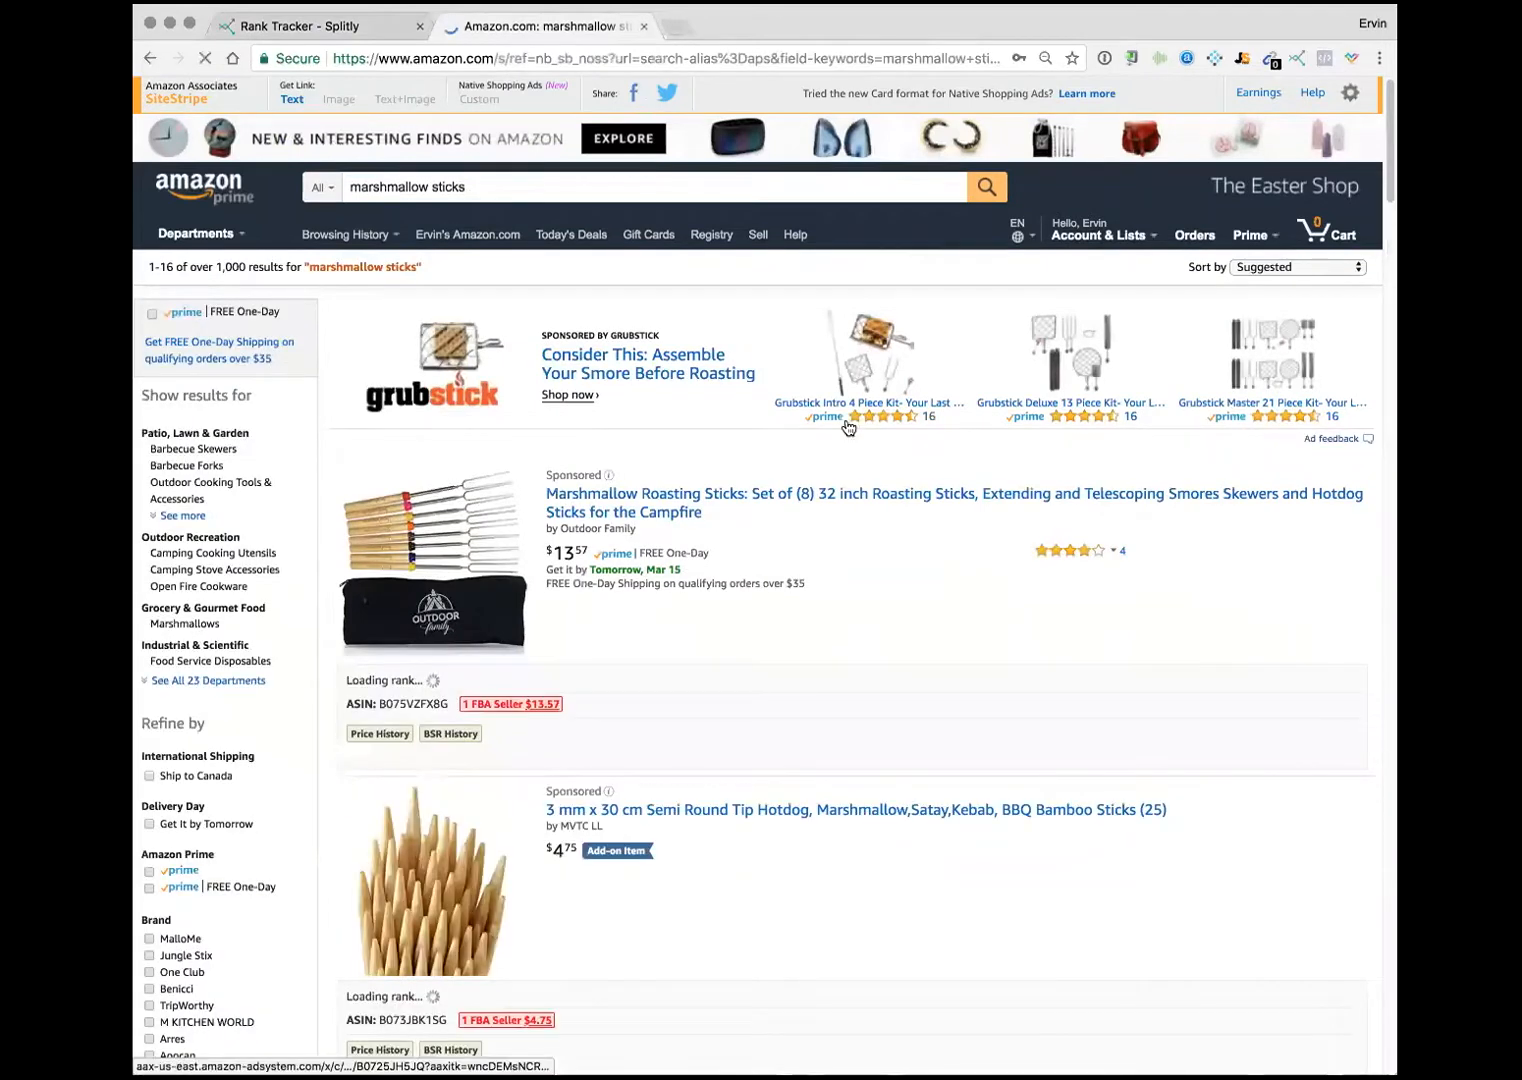
{"action": "scroll", "coordinate": [847, 428], "scroll_direction": "down", "scroll_amount": 6}
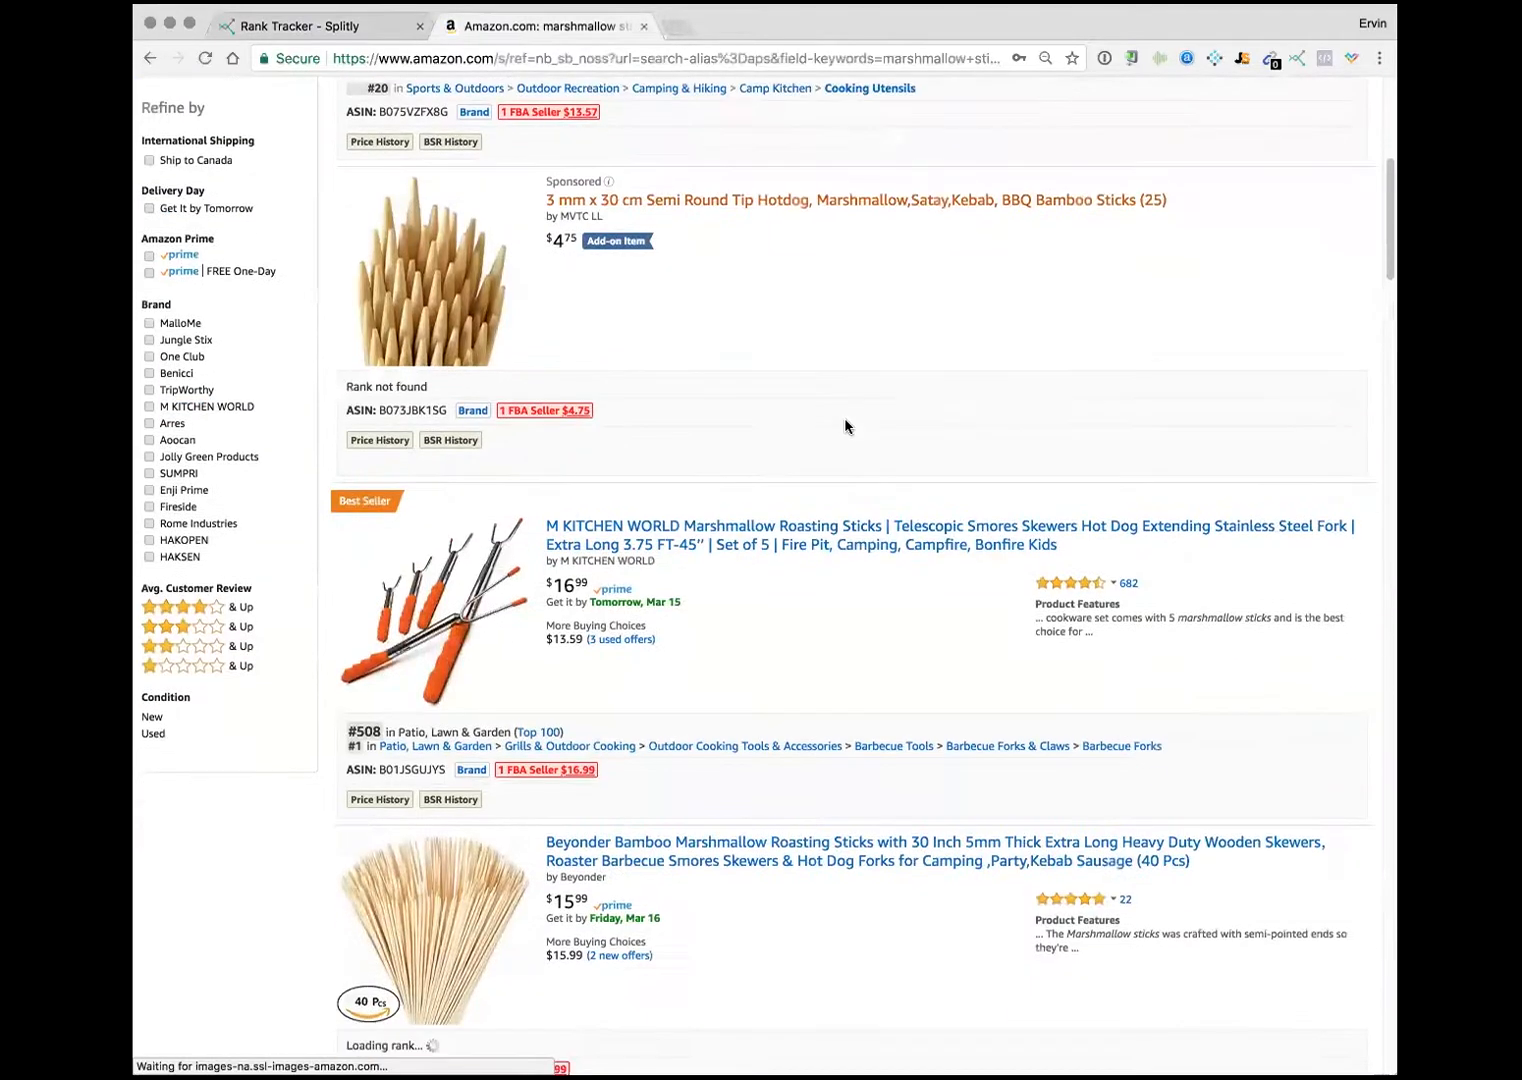
{"action": "scroll", "coordinate": [845, 427], "scroll_direction": "down", "scroll_amount": 1}
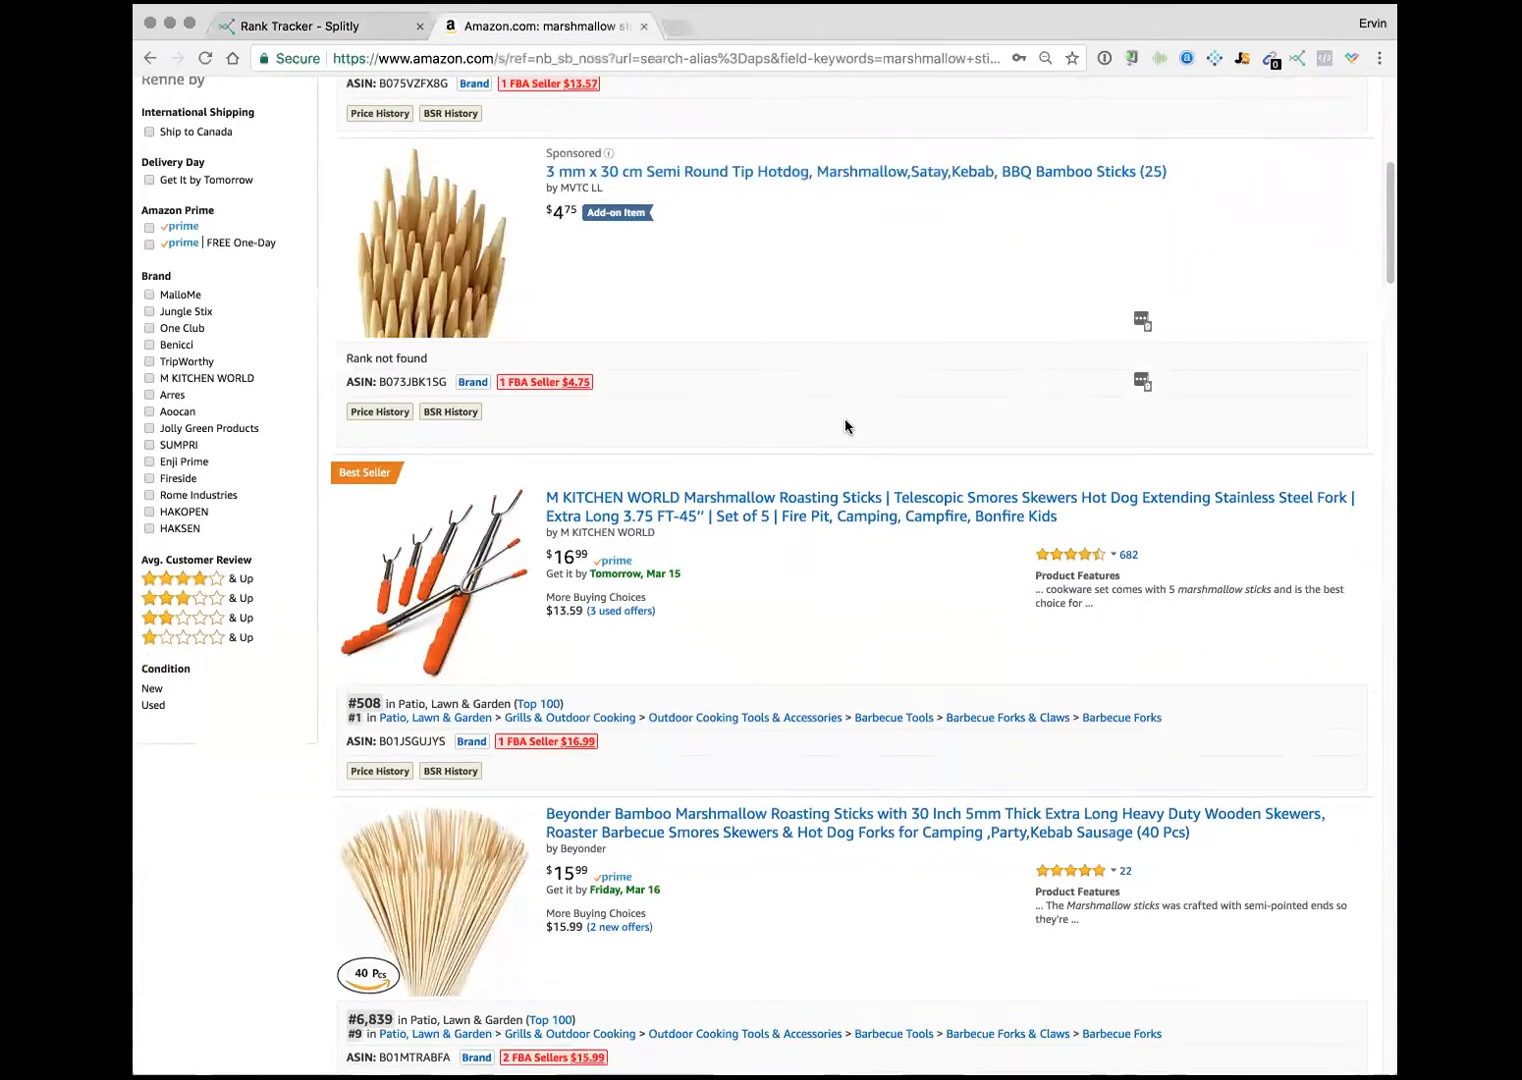
{"action": "scroll", "coordinate": [819, 433], "scroll_direction": "down", "scroll_amount": 1}
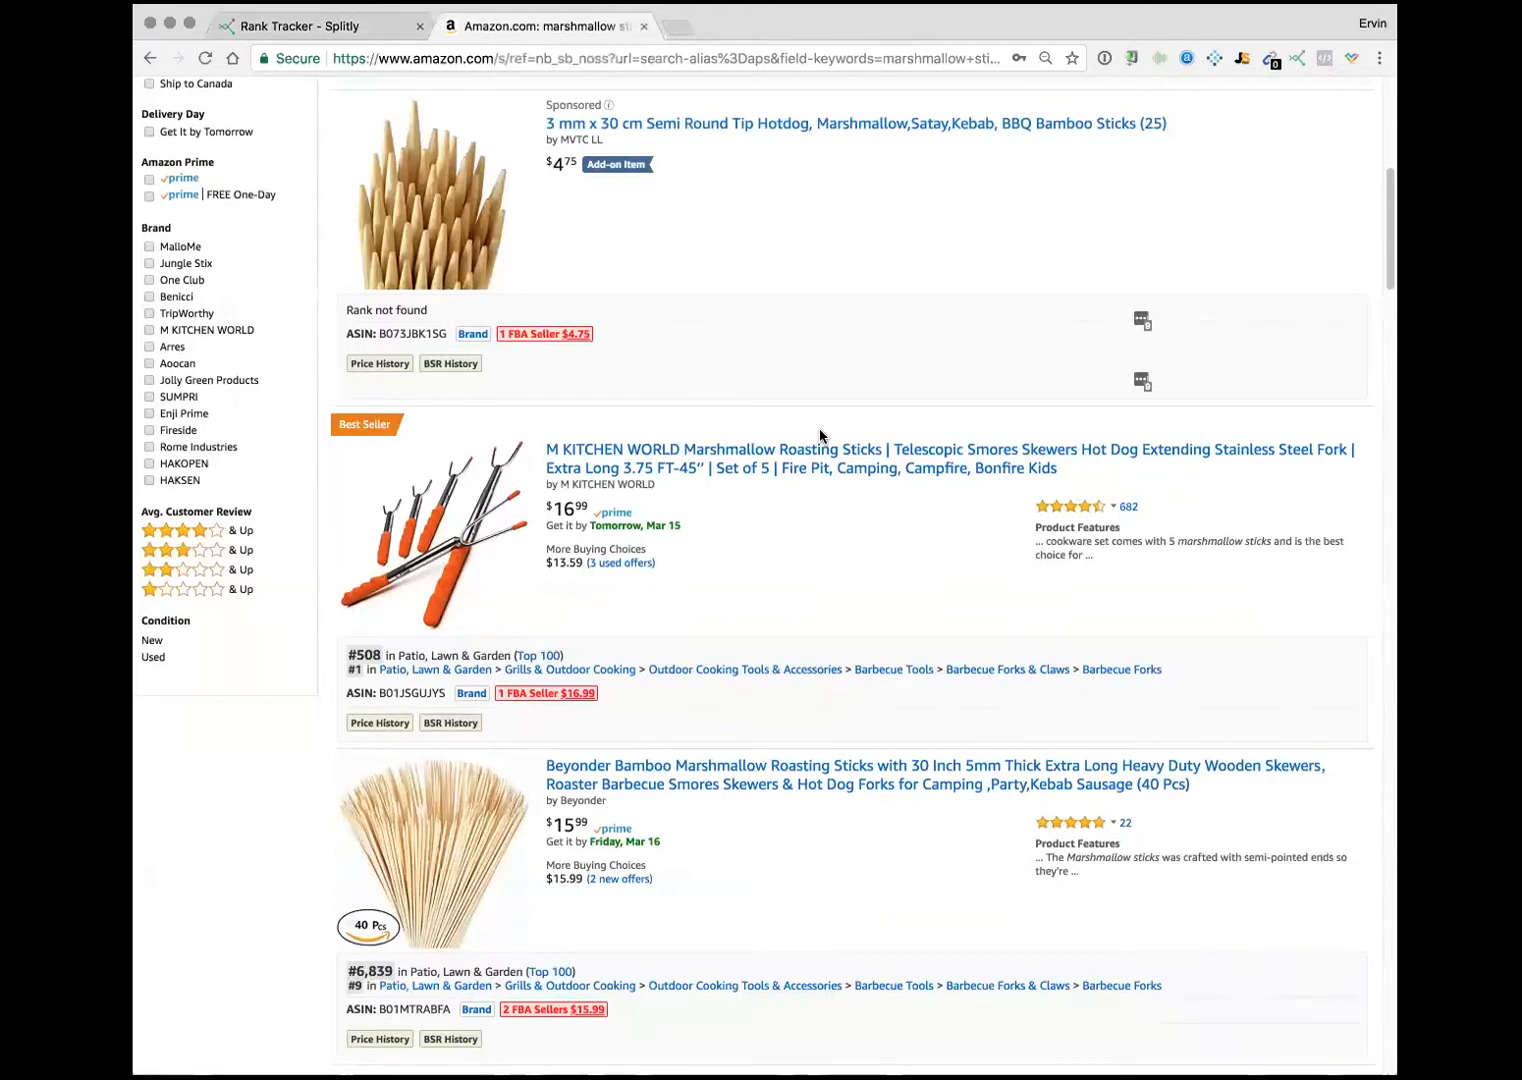
Step: Return to the Rank Tracker keyword rankings and inspect the earliest data point on the marshmallow sticks chart
{"action": "left_click", "coordinate": [375, 28]}
{"action": "left_click", "coordinate": [871, 773]}
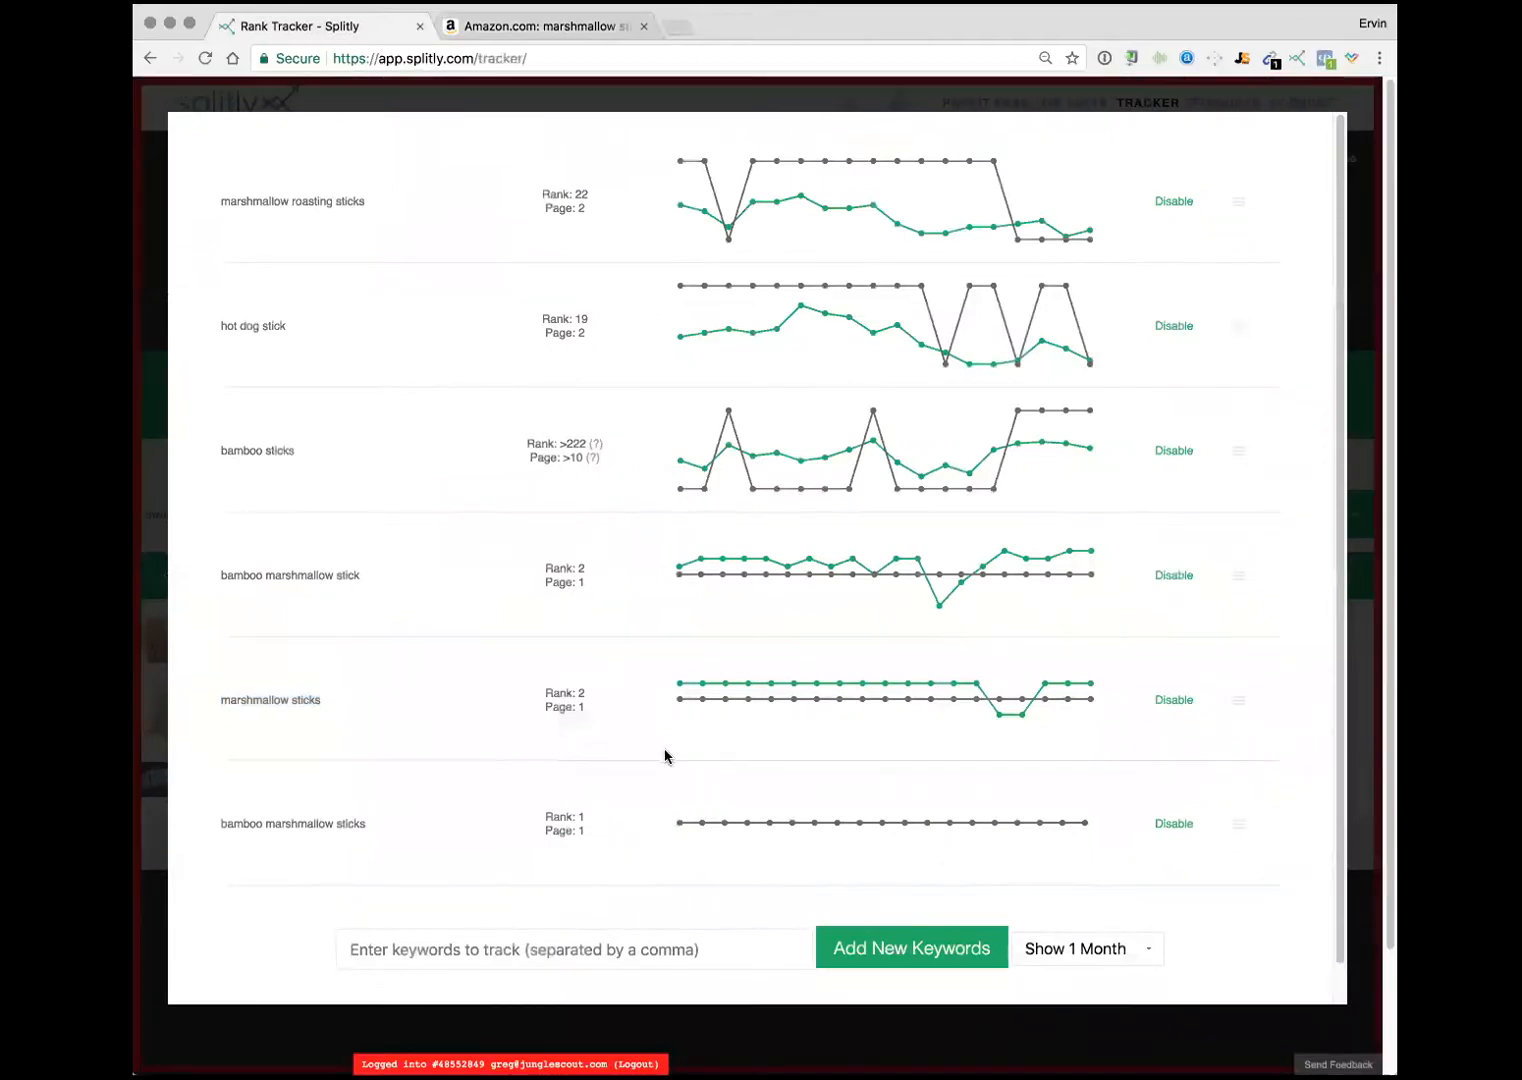
{"action": "mouse_move", "coordinate": [685, 684]}
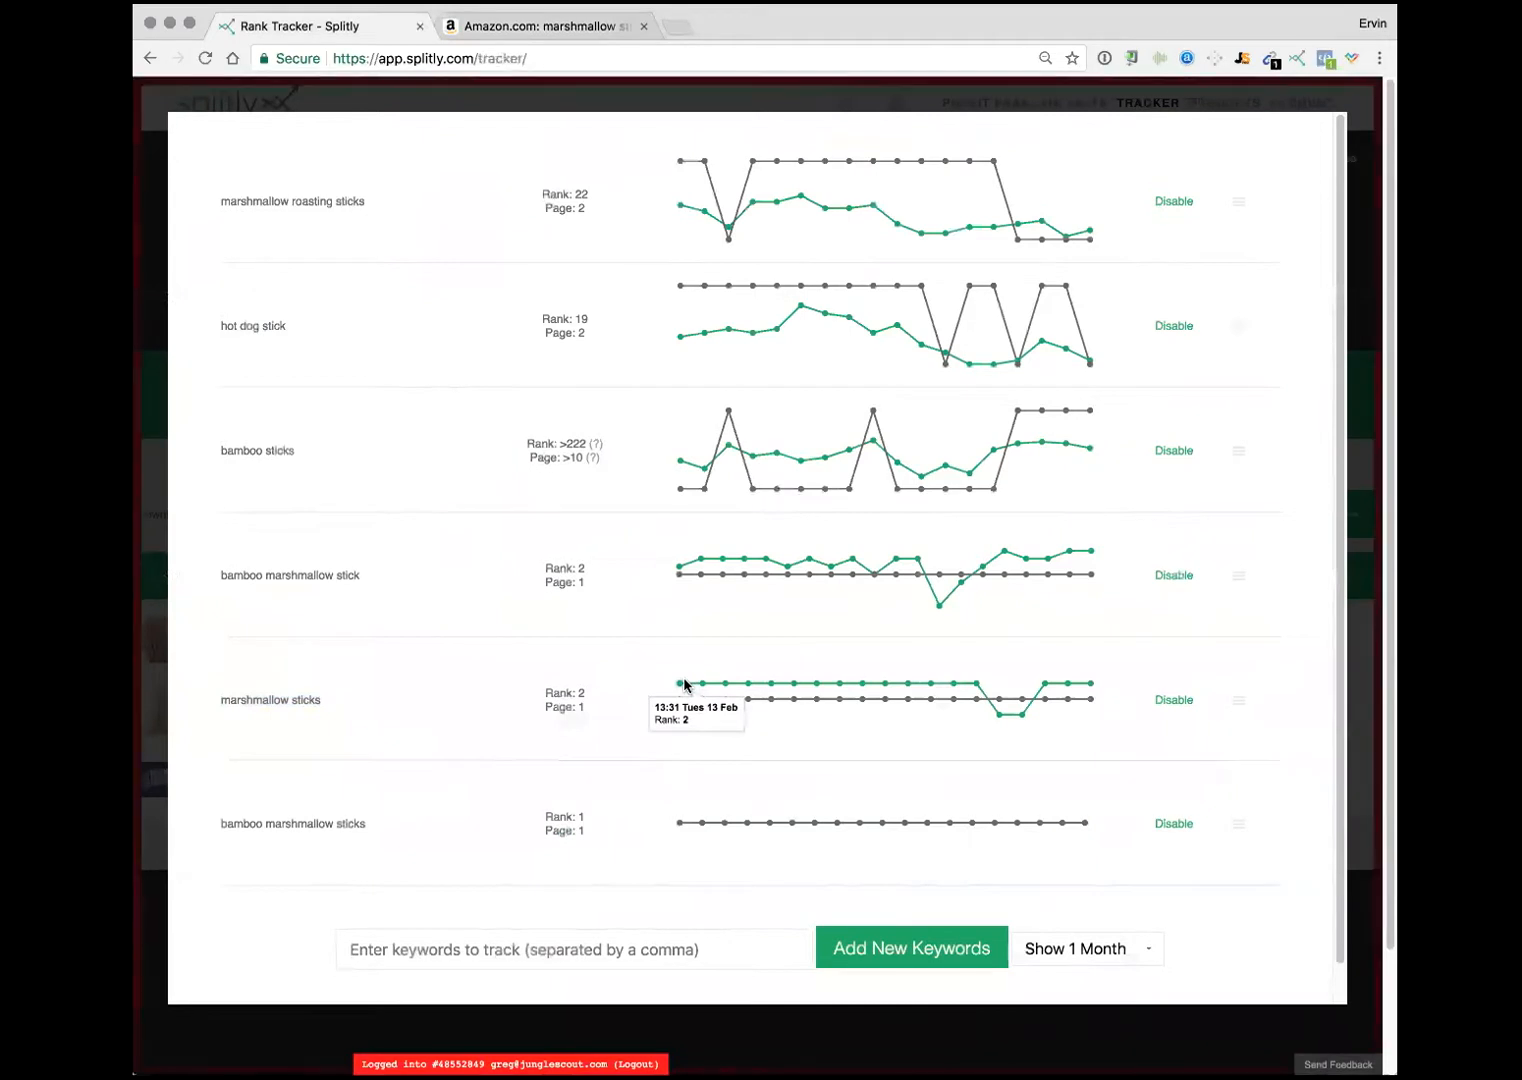
Step: Show 3 months of keyword ranking history, check the other available time ranges and review the charts
{"action": "left_click", "coordinate": [1134, 955]}
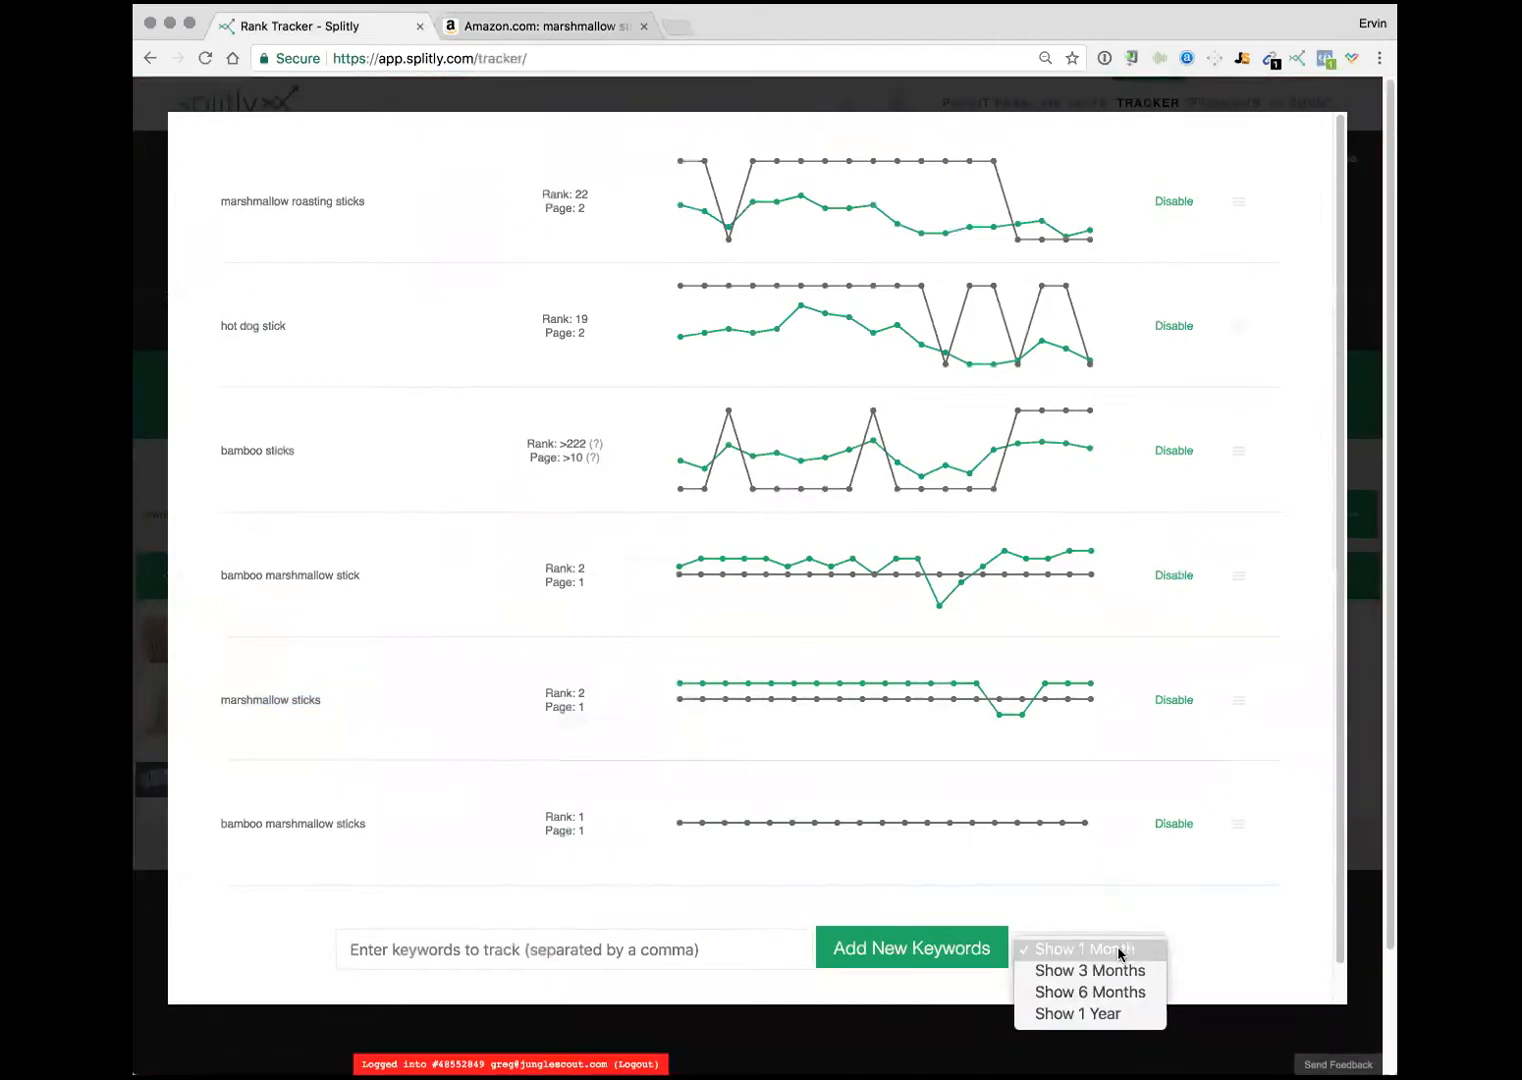
{"action": "left_click", "coordinate": [1110, 970]}
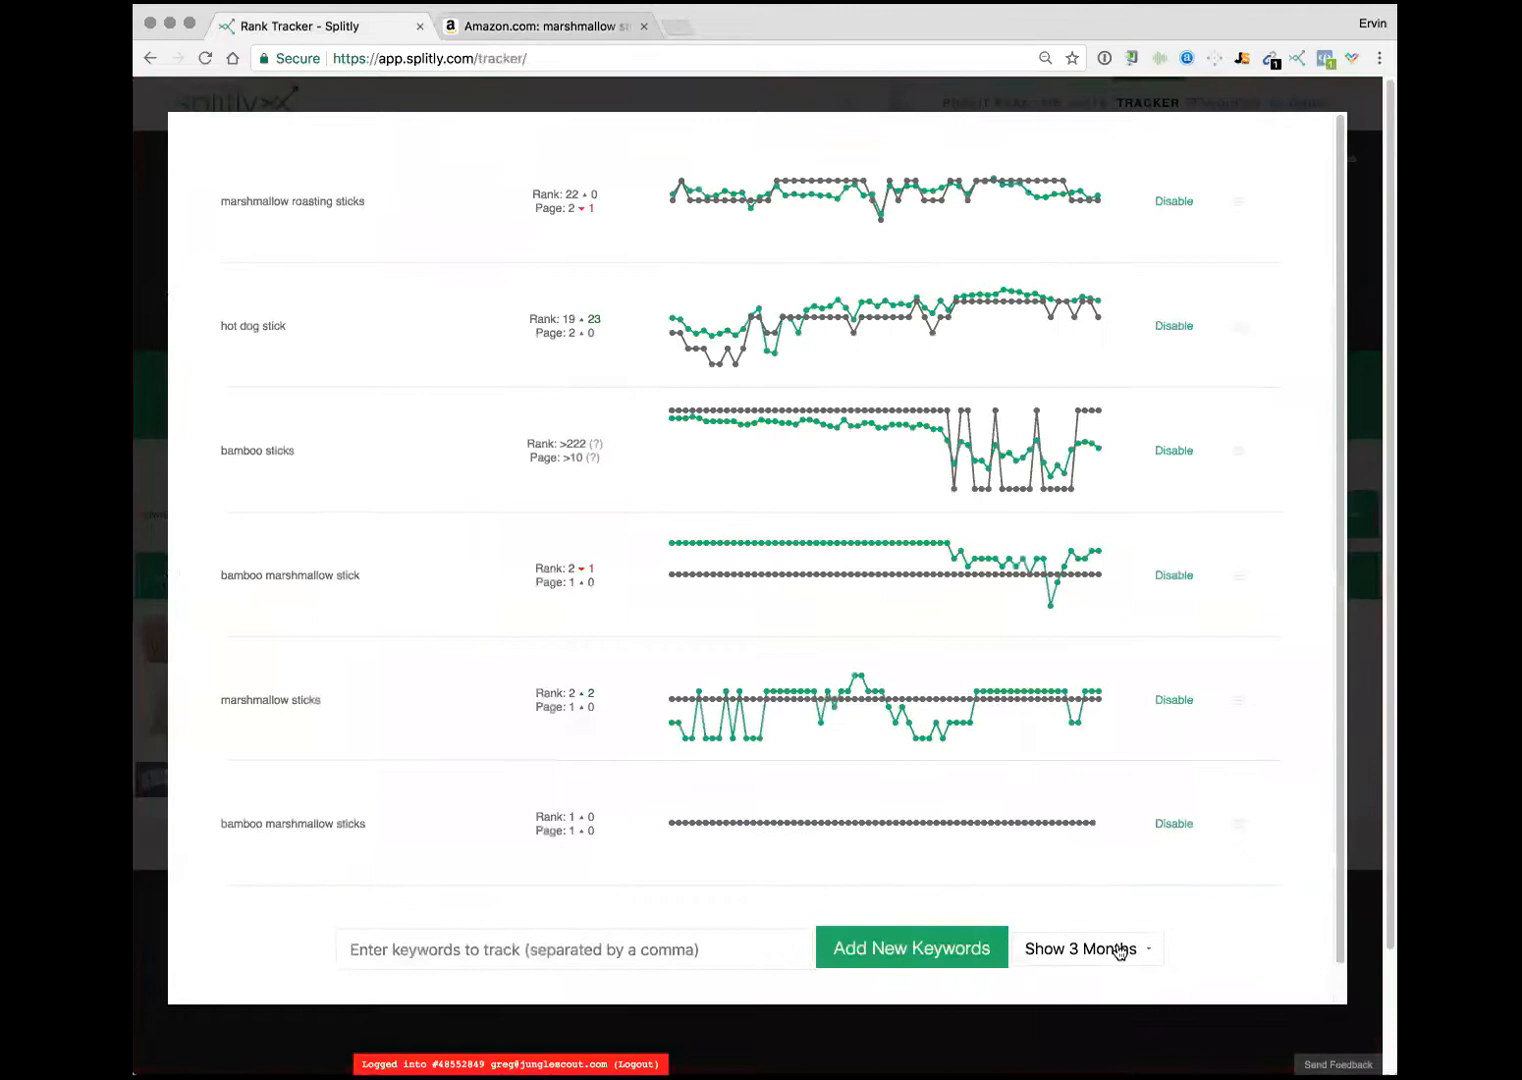
{"action": "left_click", "coordinate": [1105, 952]}
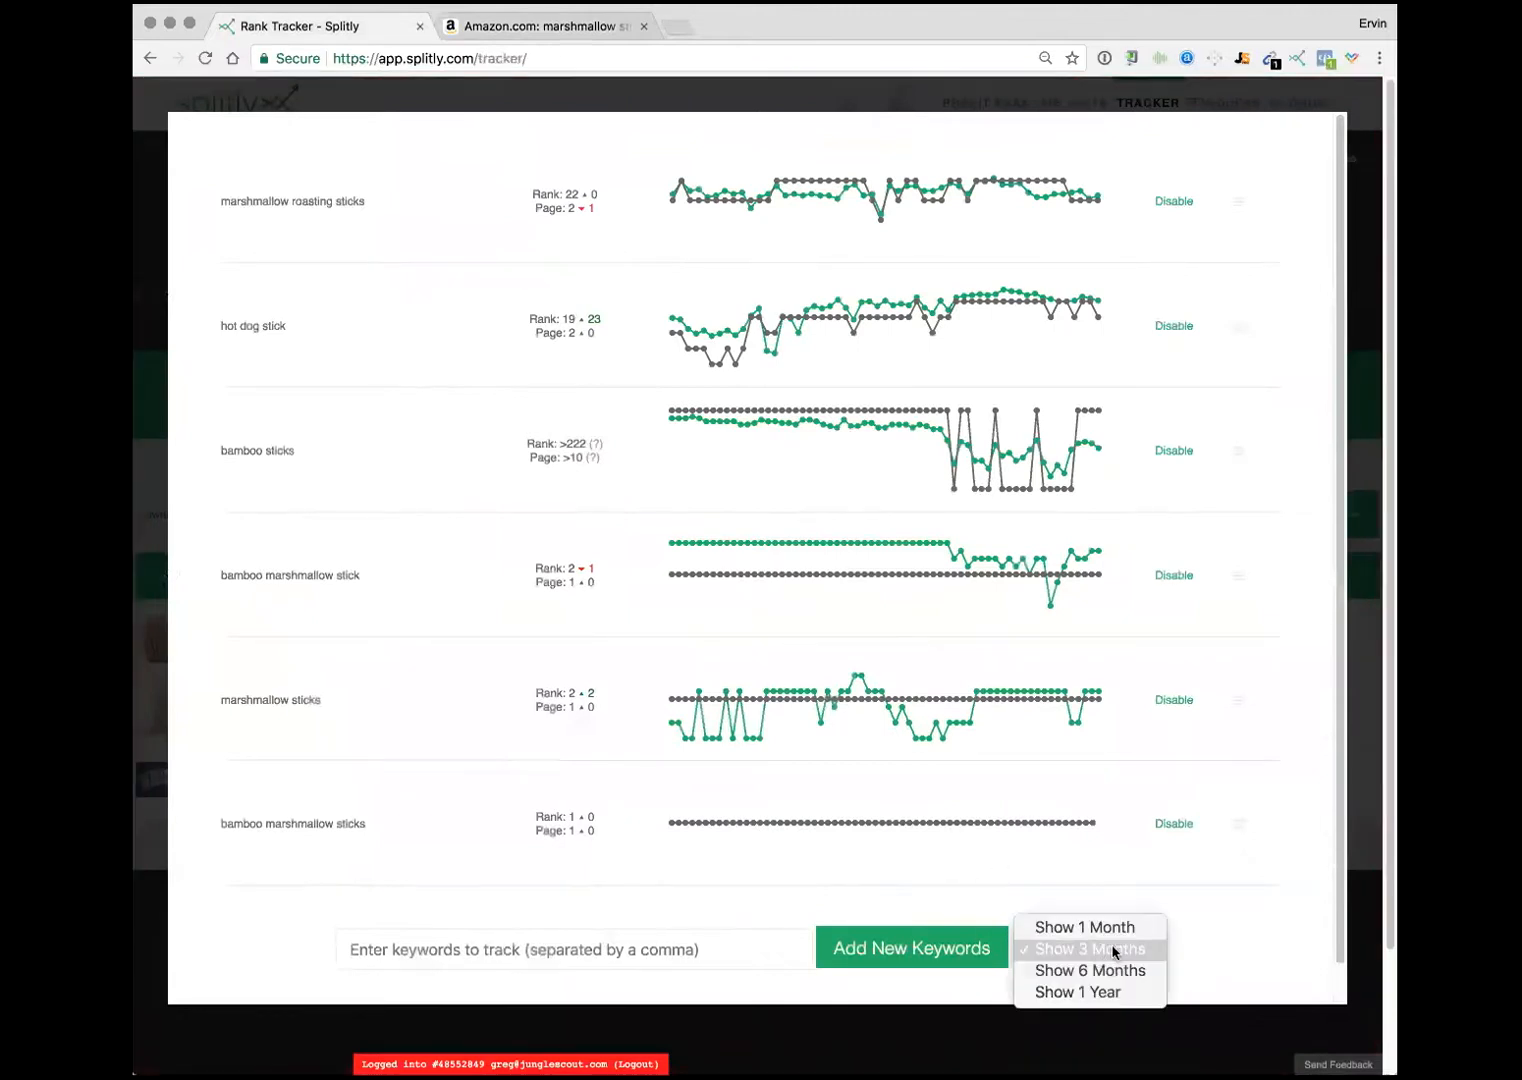
{"action": "left_click", "coordinate": [749, 862]}
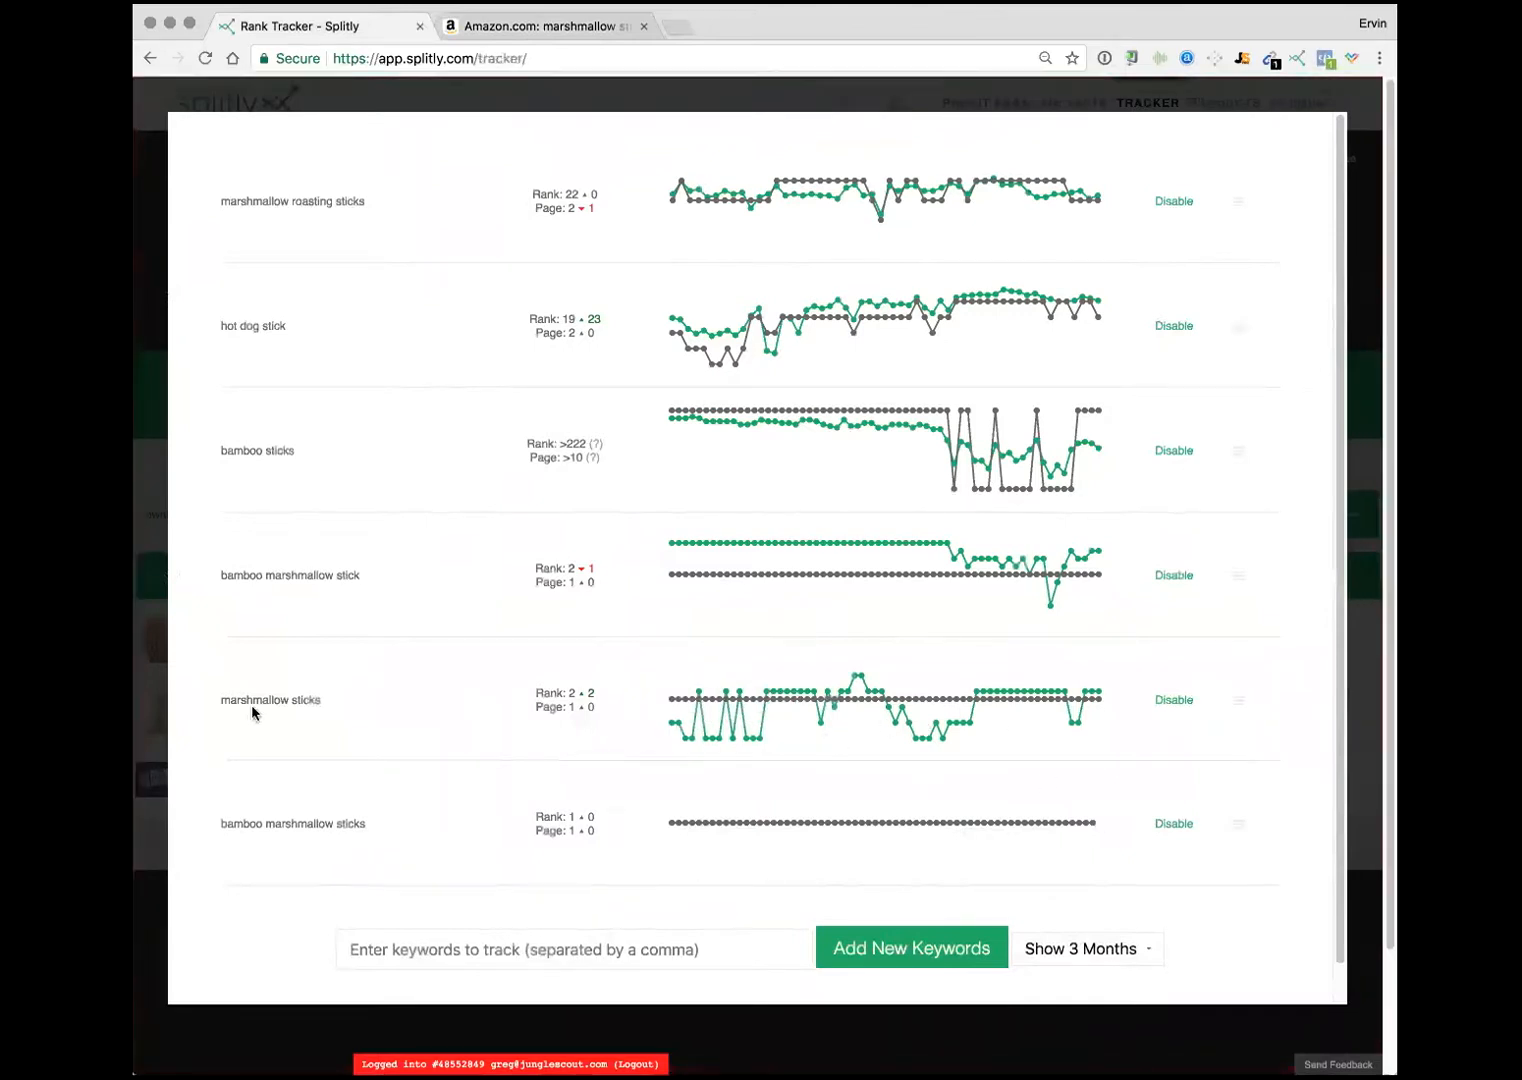
{"action": "scroll", "coordinate": [598, 772], "scroll_direction": "down", "scroll_amount": 1}
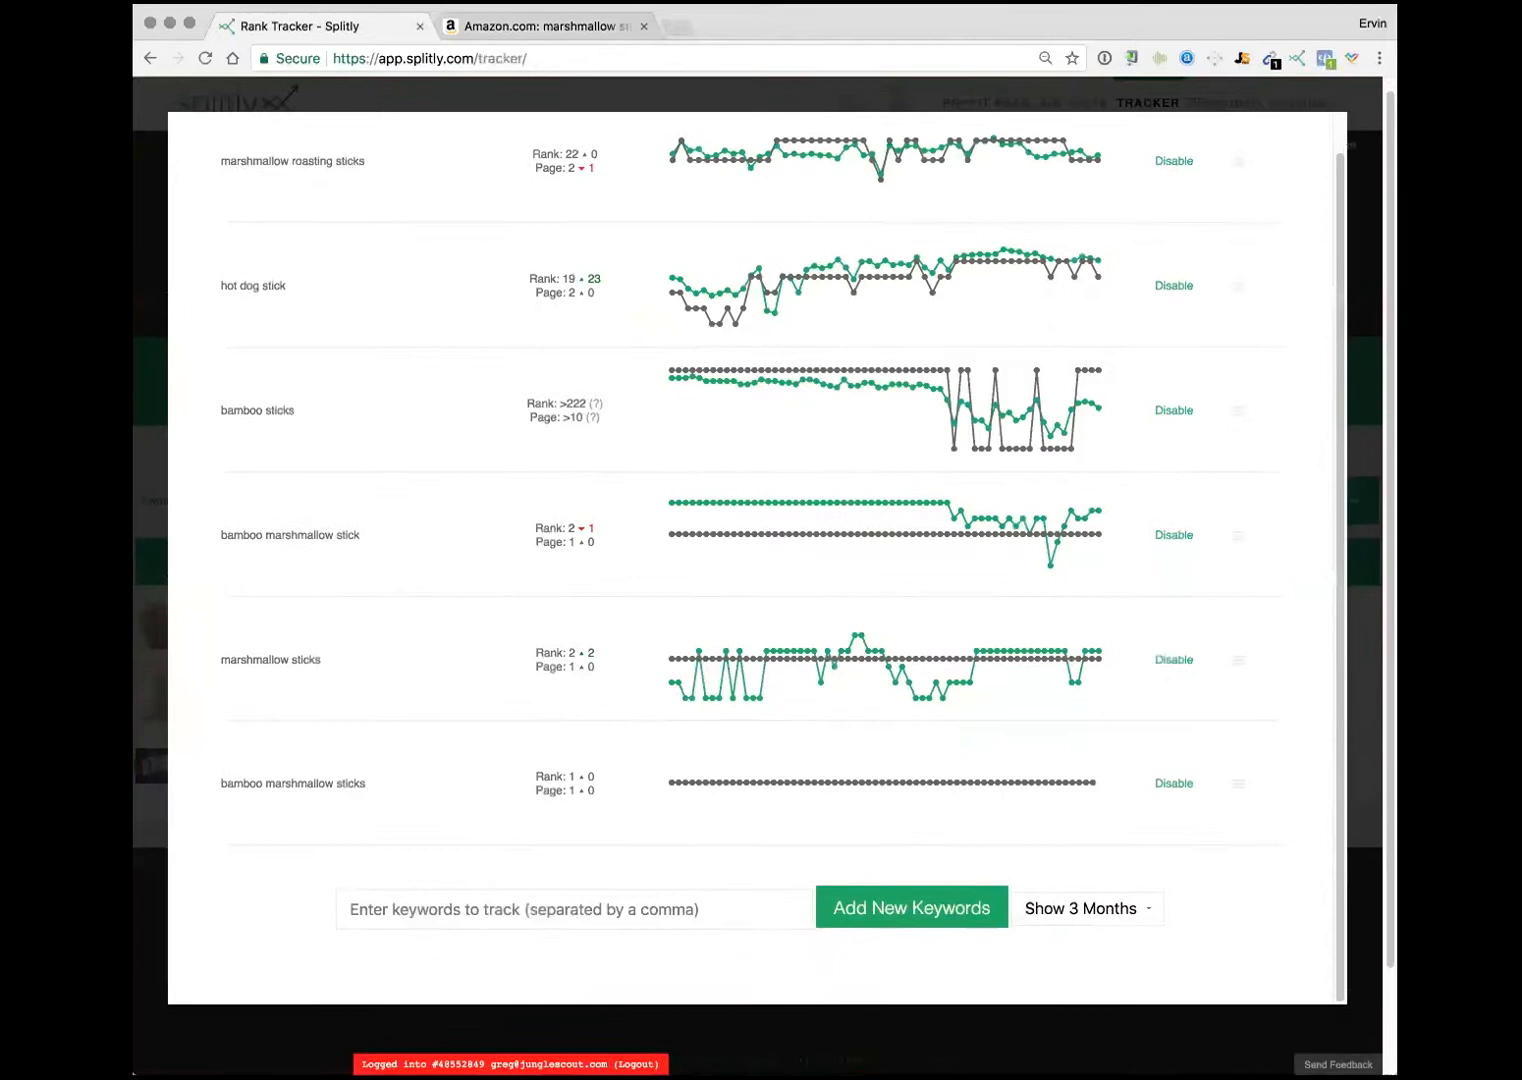
Step: Close the keyword rankings, go to the Products list and close the Amazon tab
{"action": "key", "text": "Escape"}
{"action": "left_click", "coordinate": [1210, 104]}
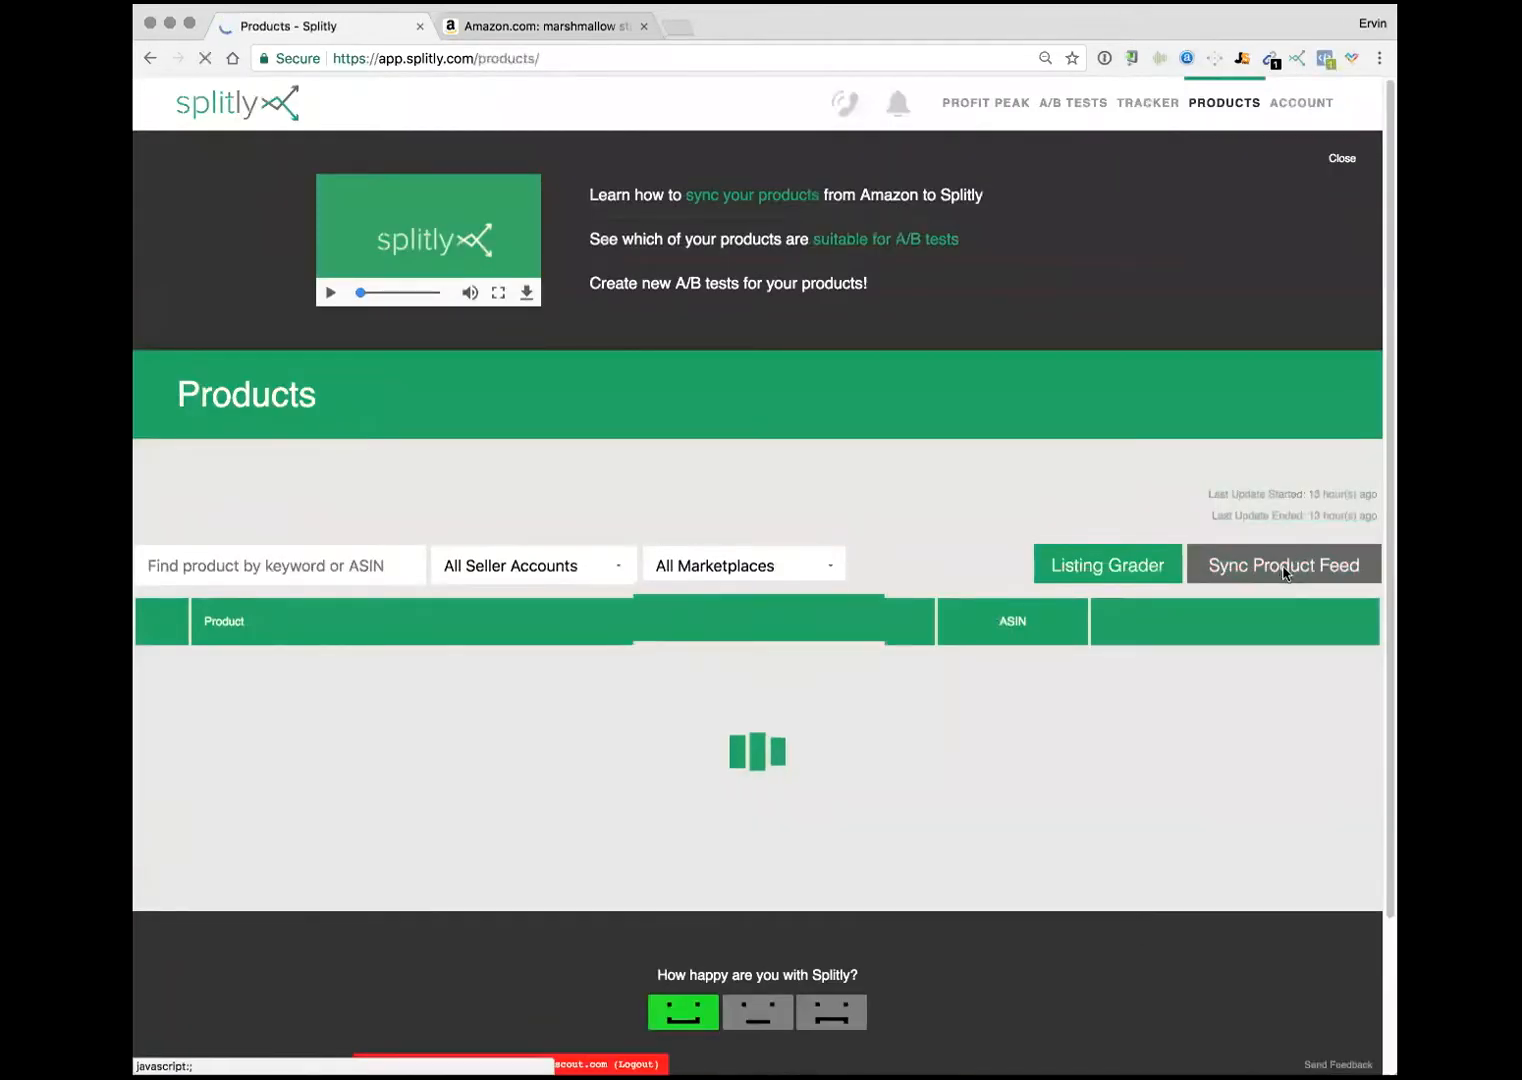
{"action": "scroll", "coordinate": [1284, 572], "scroll_direction": "down", "scroll_amount": 2}
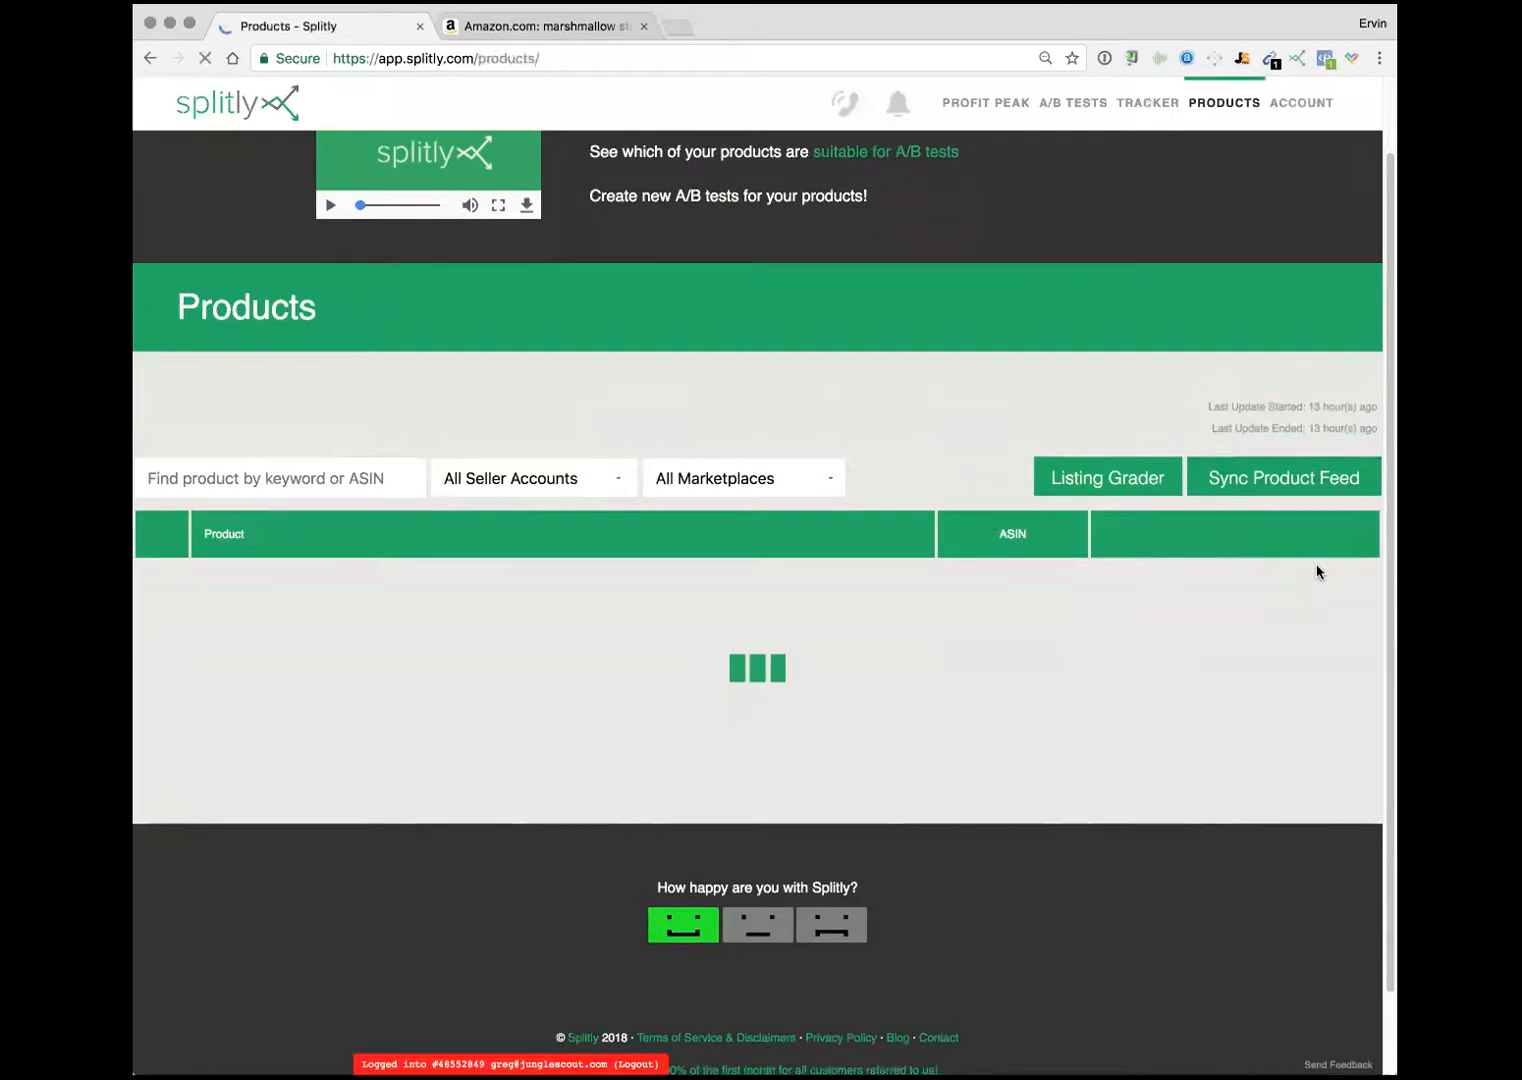
{"action": "left_click", "coordinate": [644, 27]}
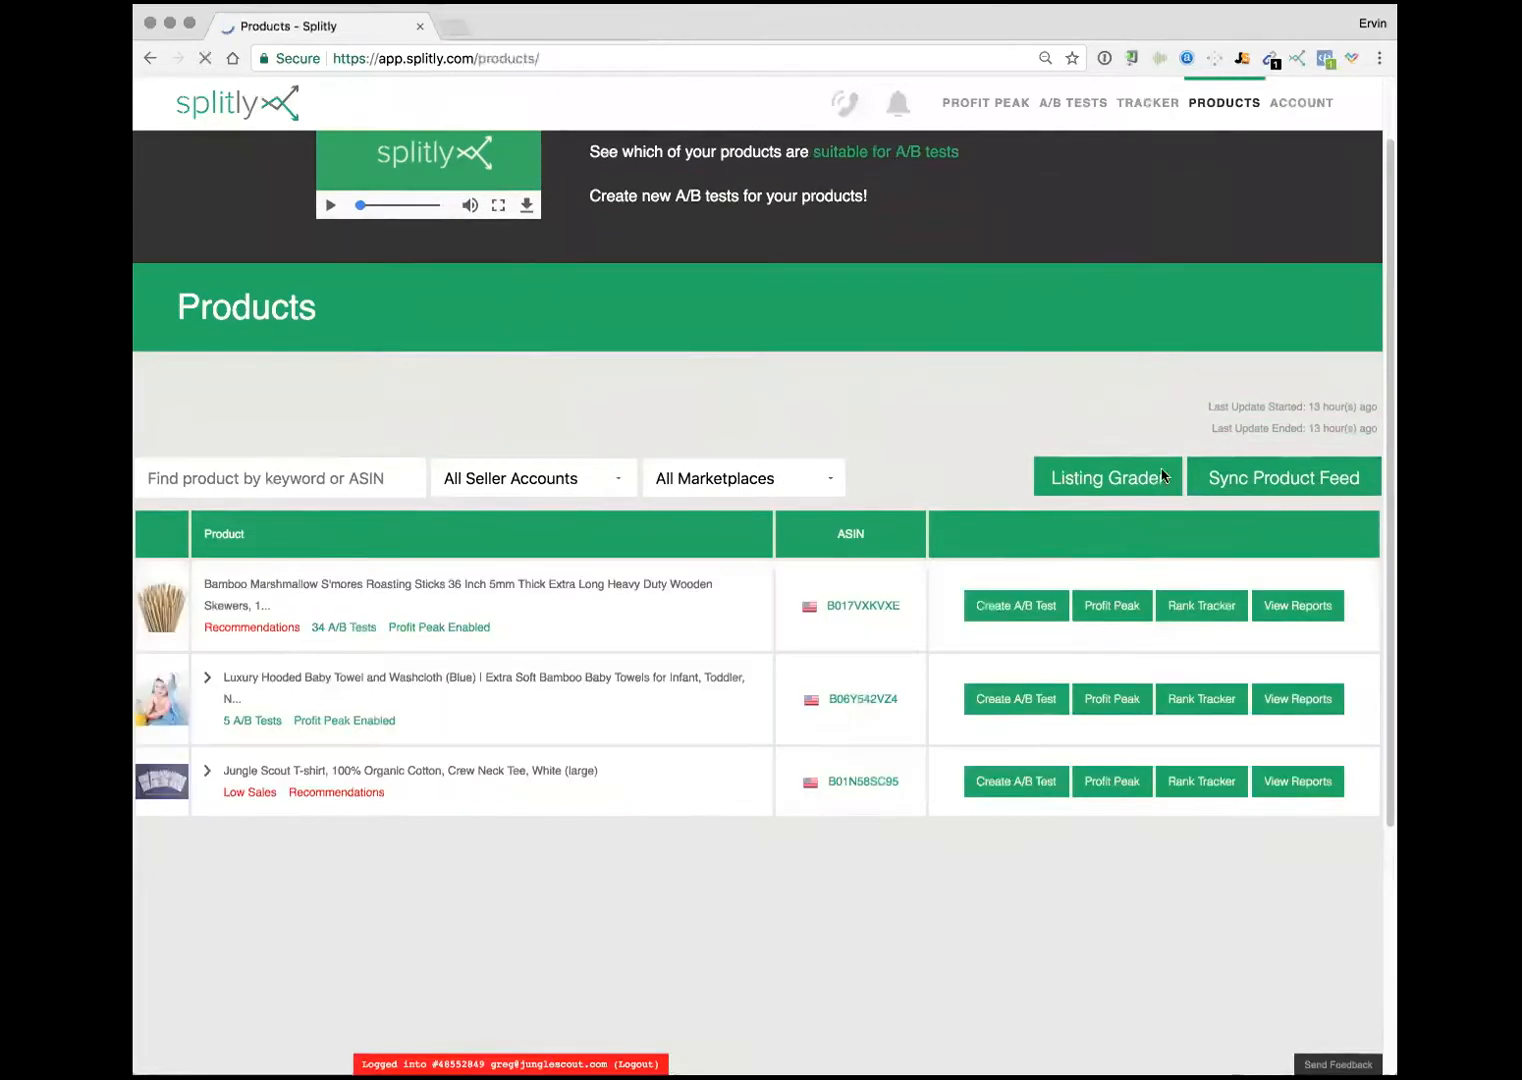
Step: View the reports for the bamboo marshmallow sticks product and plot its daily revenue
{"action": "left_click", "coordinate": [1298, 607]}
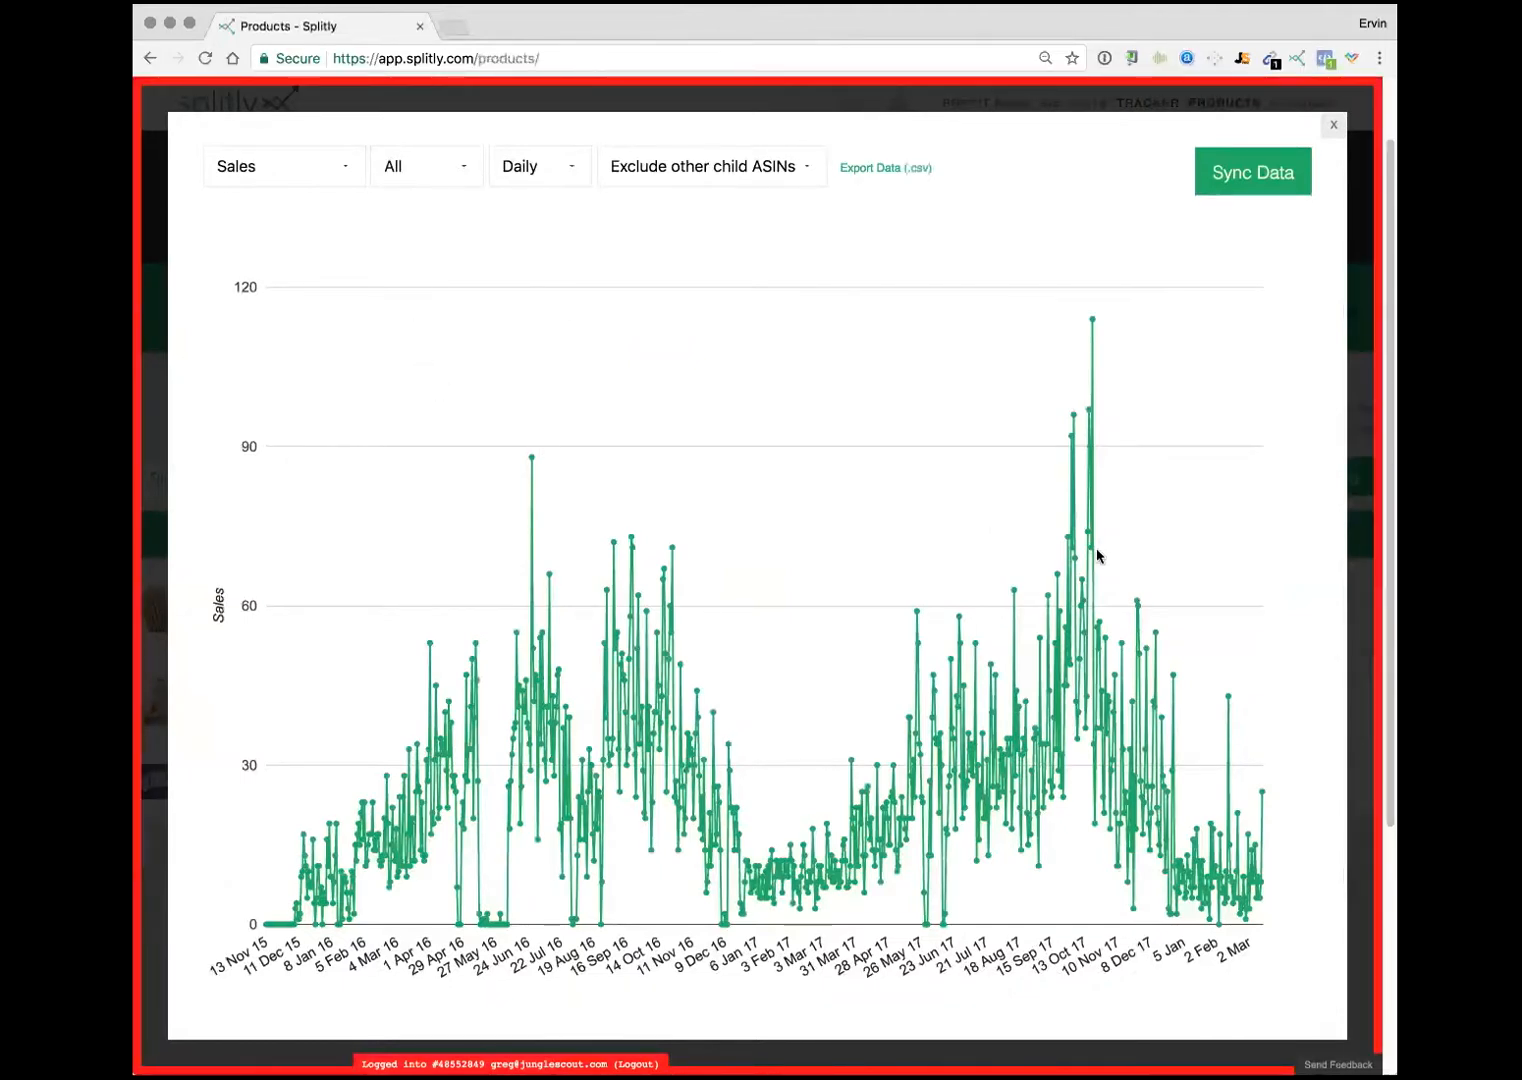
{"action": "left_click", "coordinate": [323, 164]}
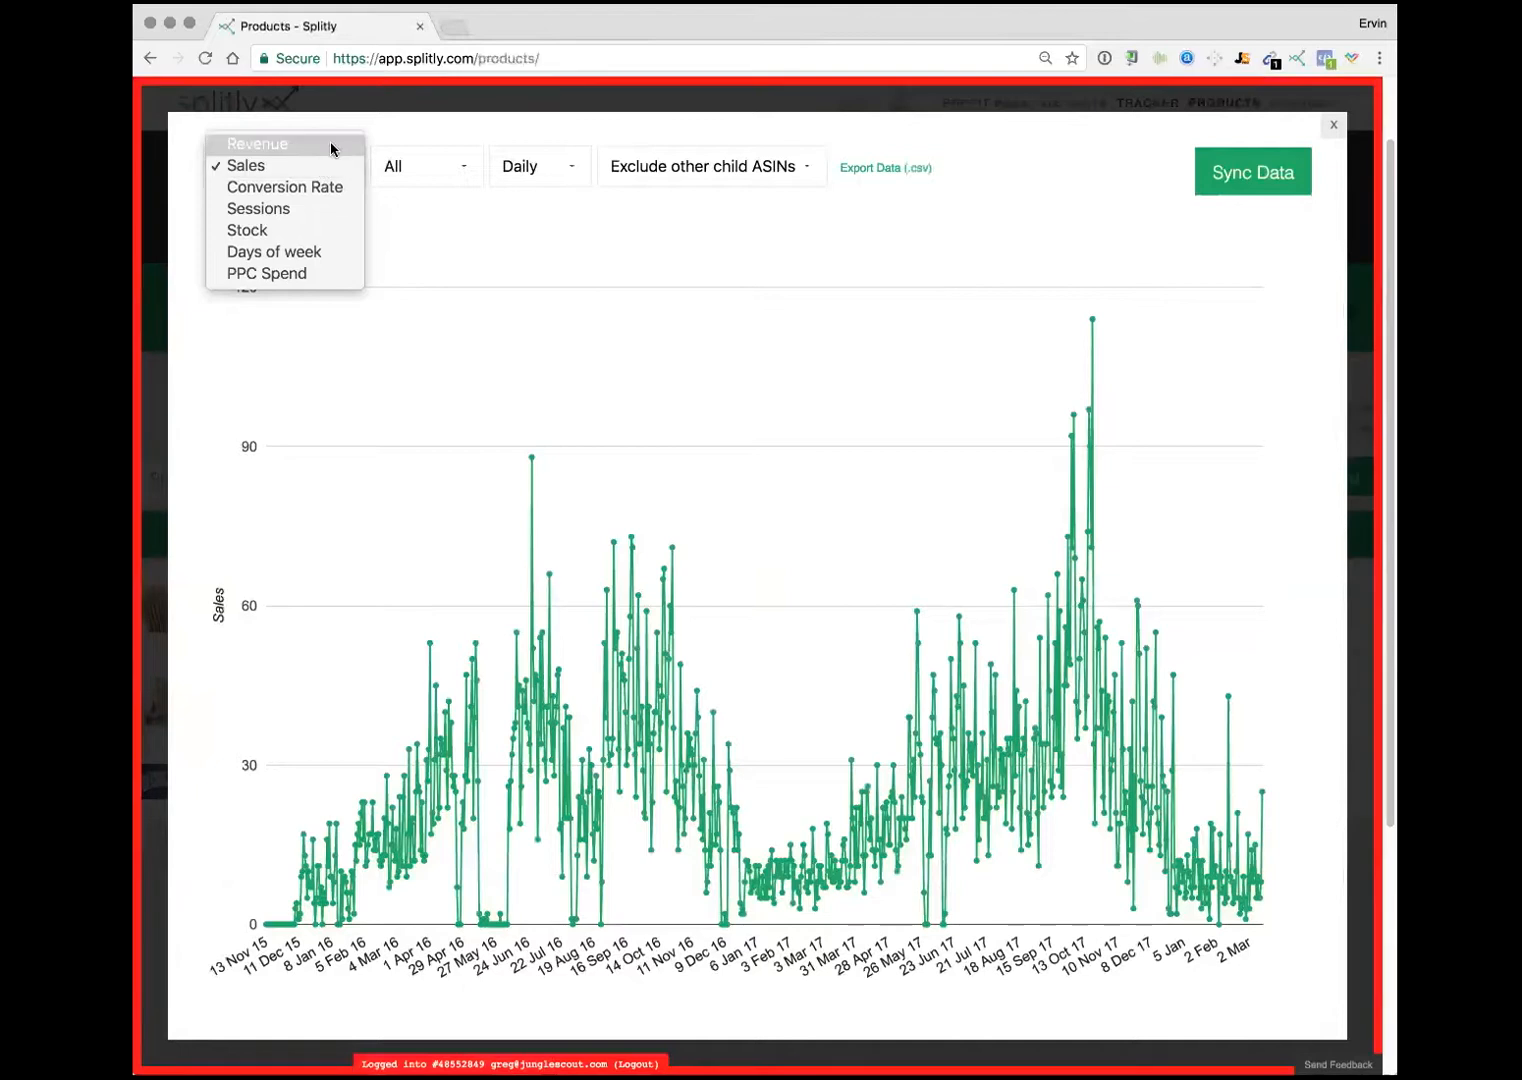
{"action": "left_click", "coordinate": [331, 146]}
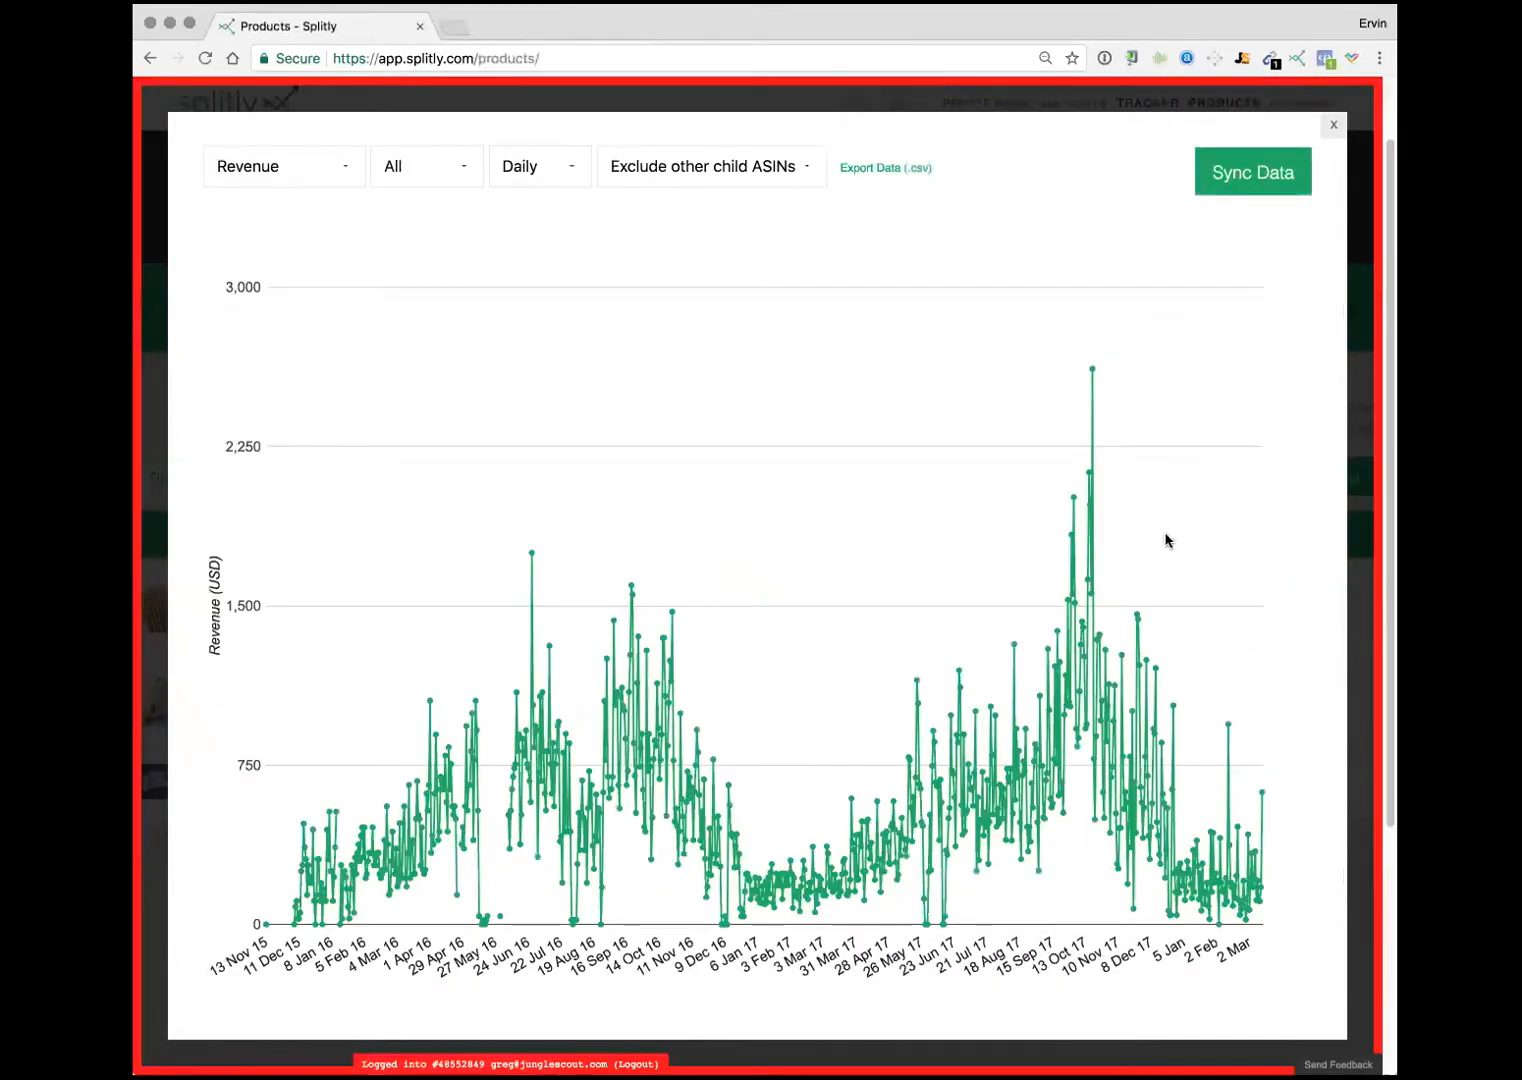
Step: Switch the report chart back to Sales and look through the other metrics it can plot
{"action": "left_click", "coordinate": [266, 163]}
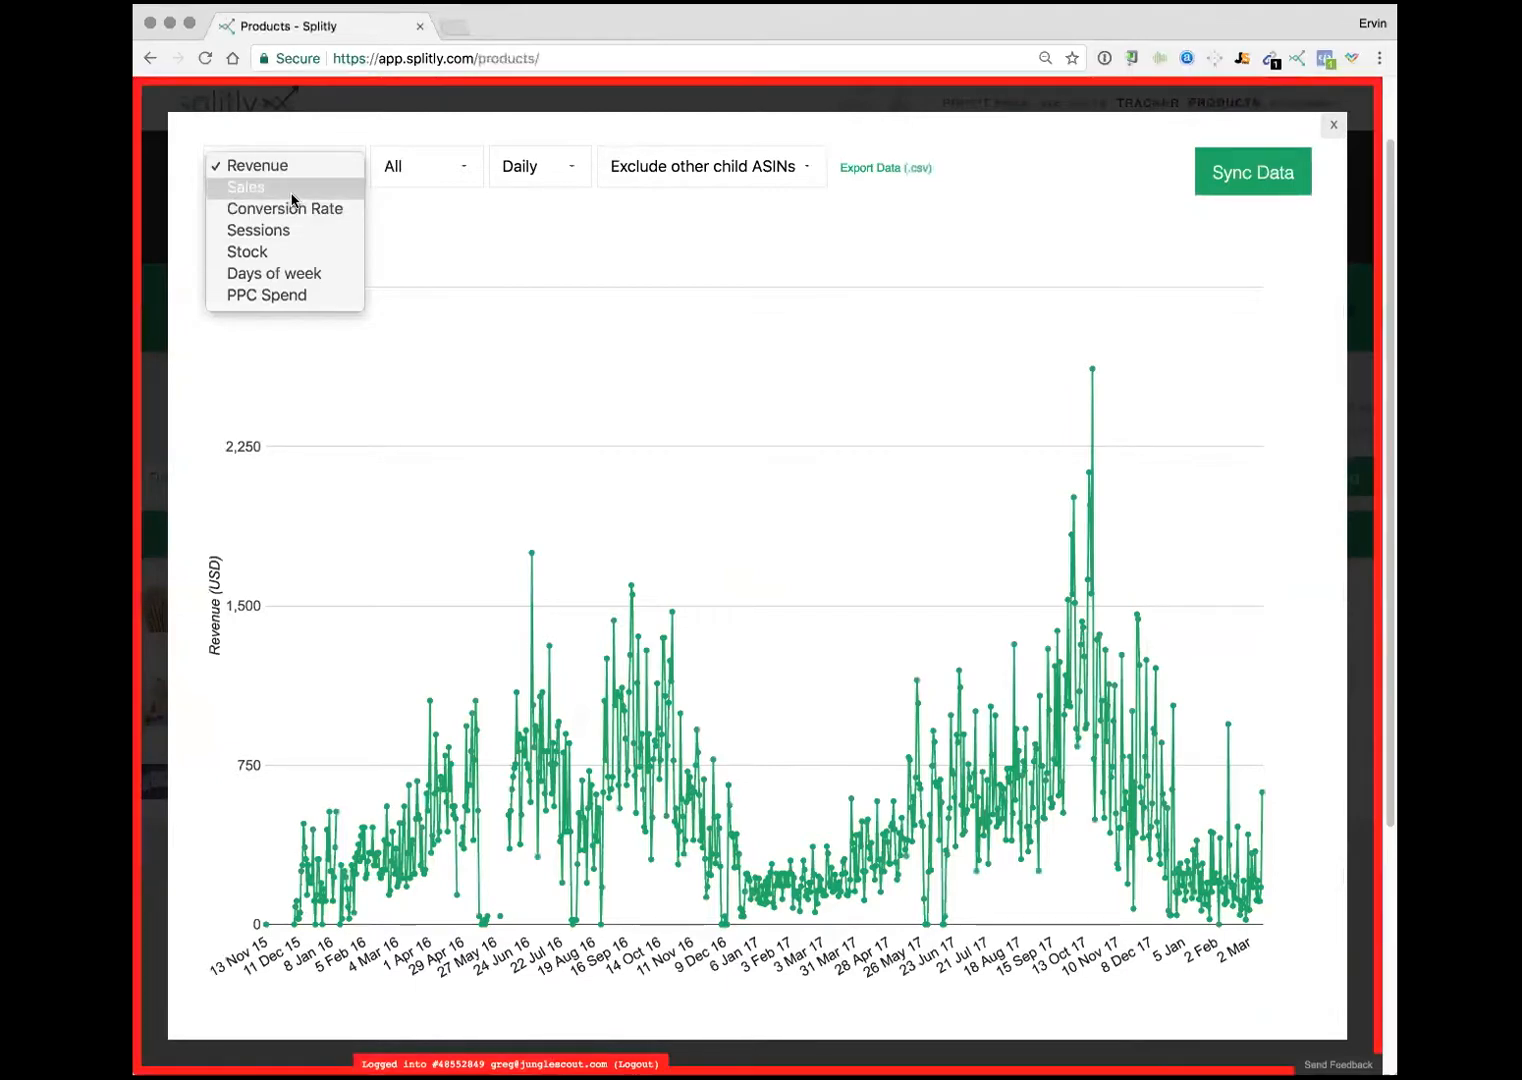
{"action": "left_click", "coordinate": [292, 190]}
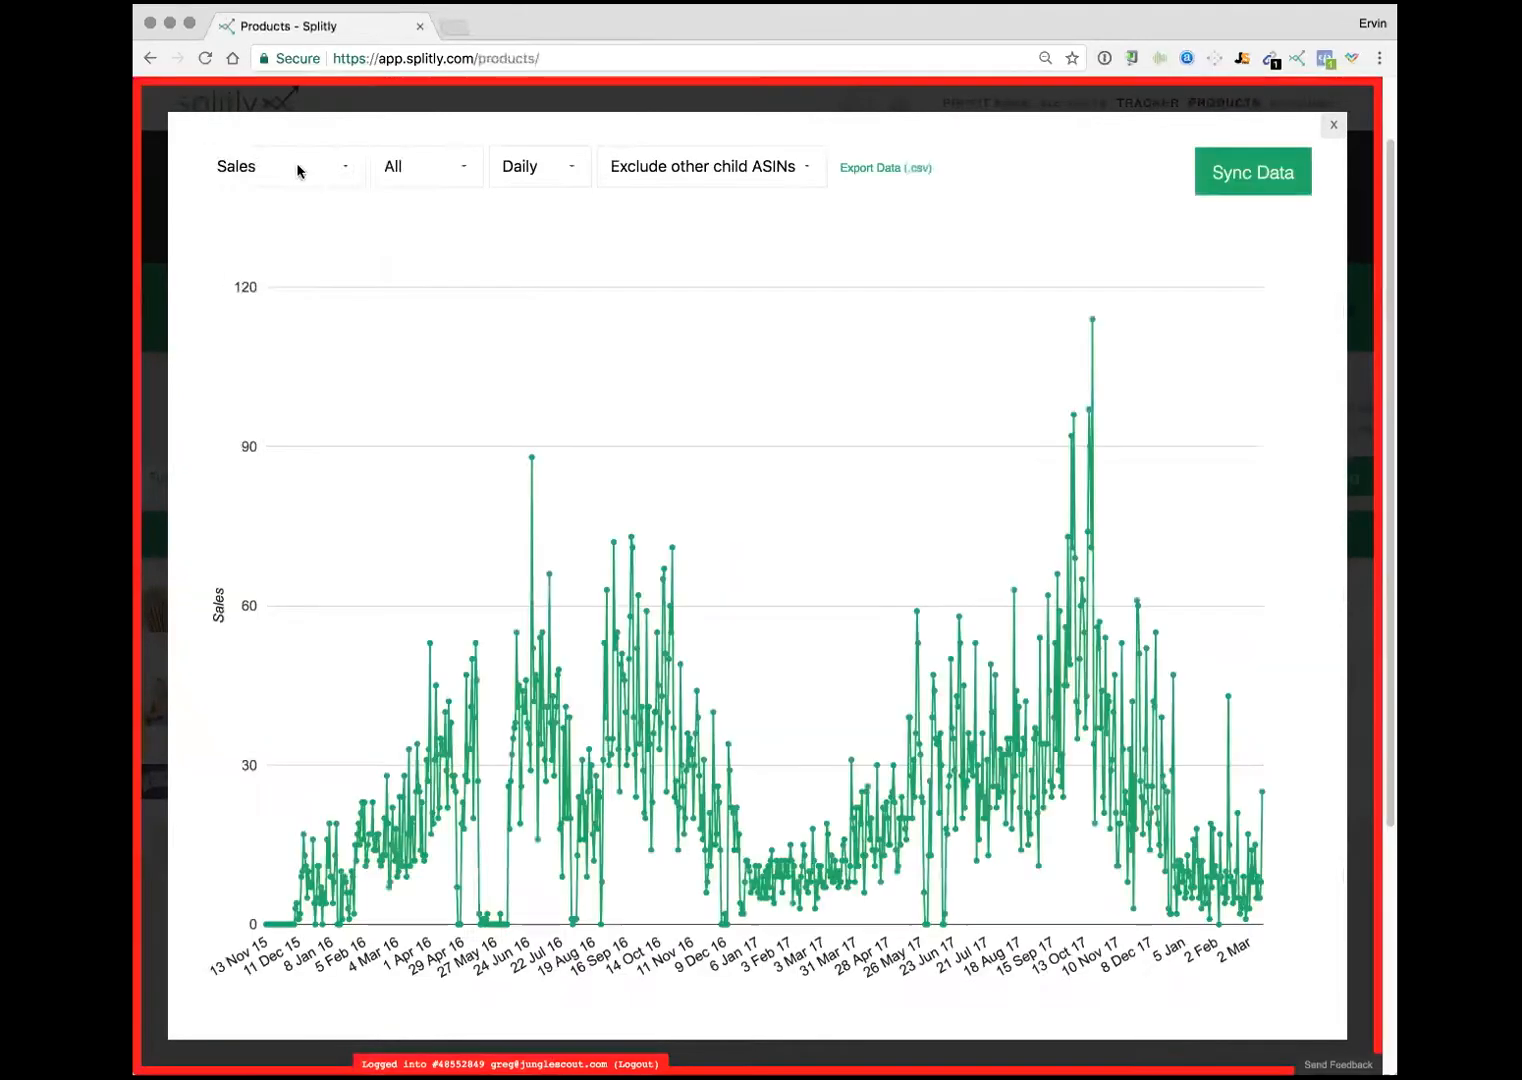
{"action": "left_click", "coordinate": [297, 169]}
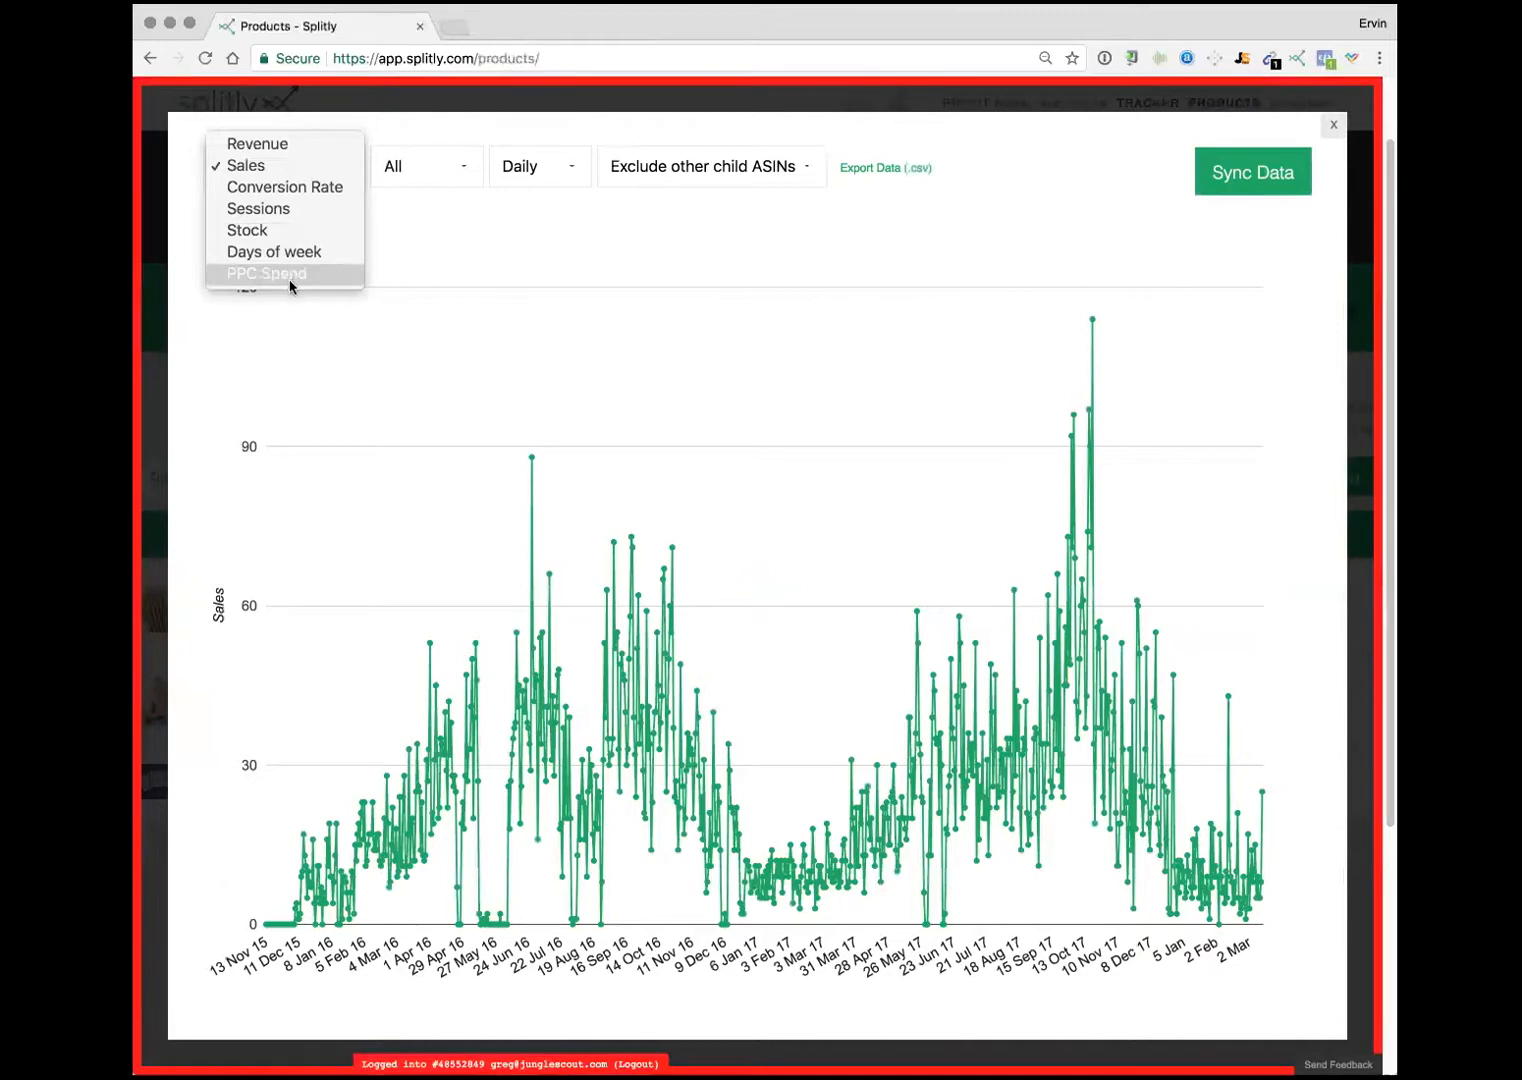
{"action": "left_click", "coordinate": [470, 188]}
Step: Limit the sales report to 30 Days and close the report to return to the Products list
{"action": "left_click", "coordinate": [462, 168]}
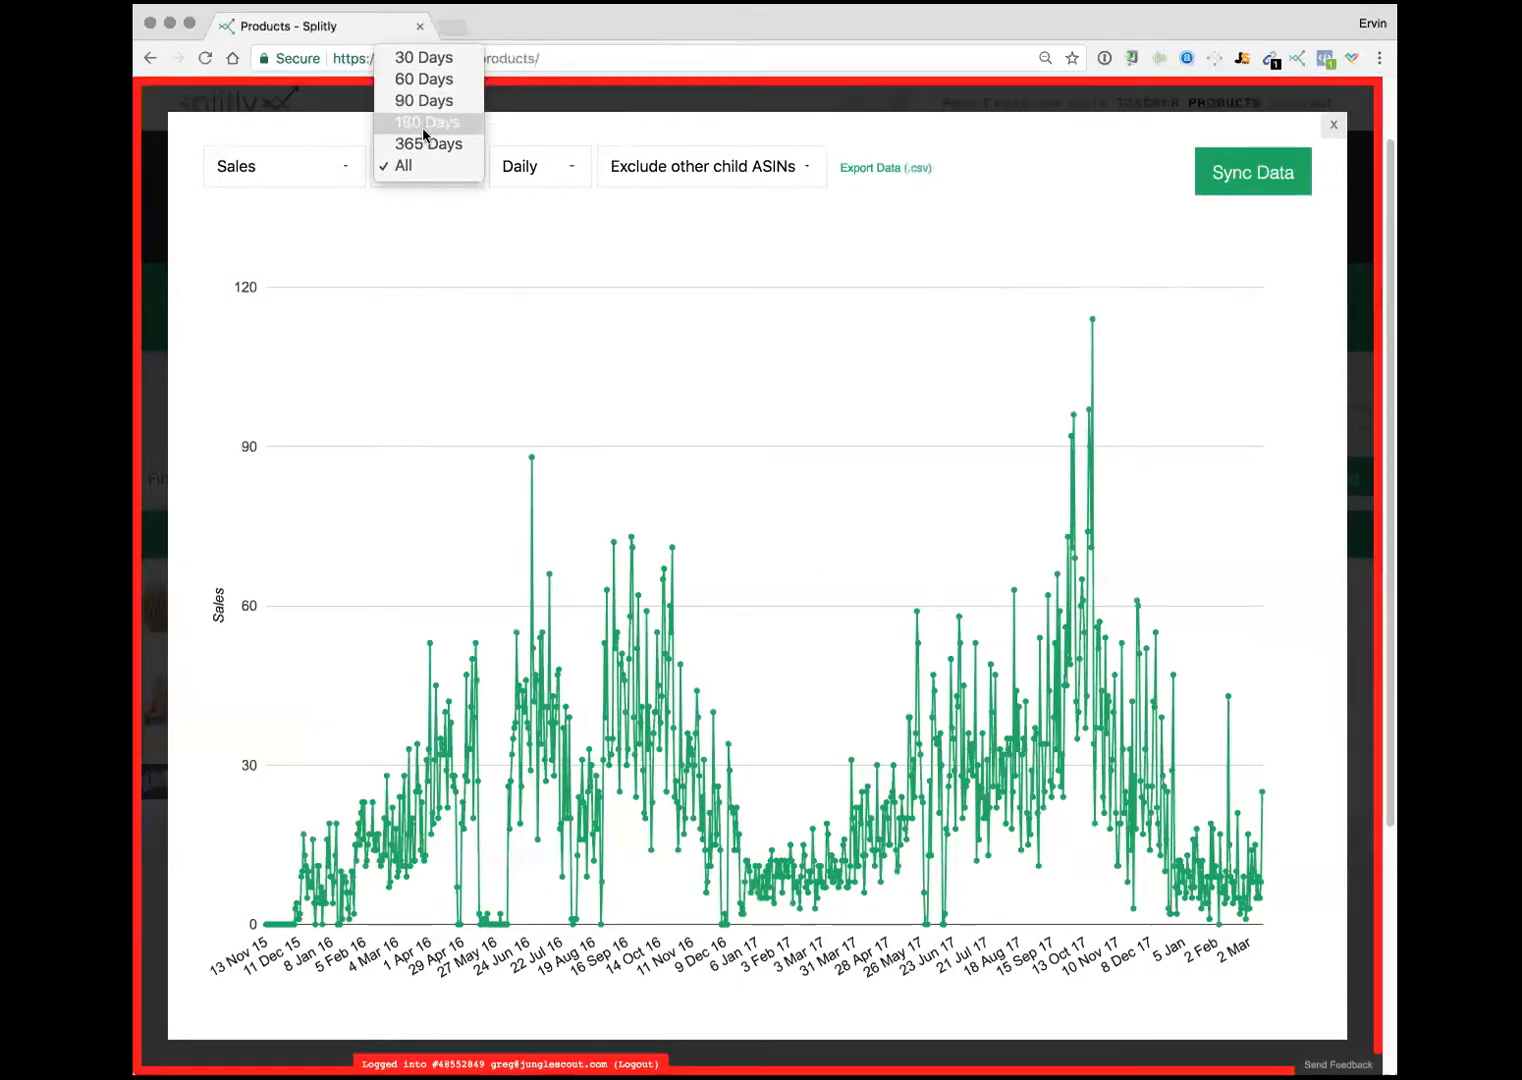
{"action": "left_click", "coordinate": [441, 60]}
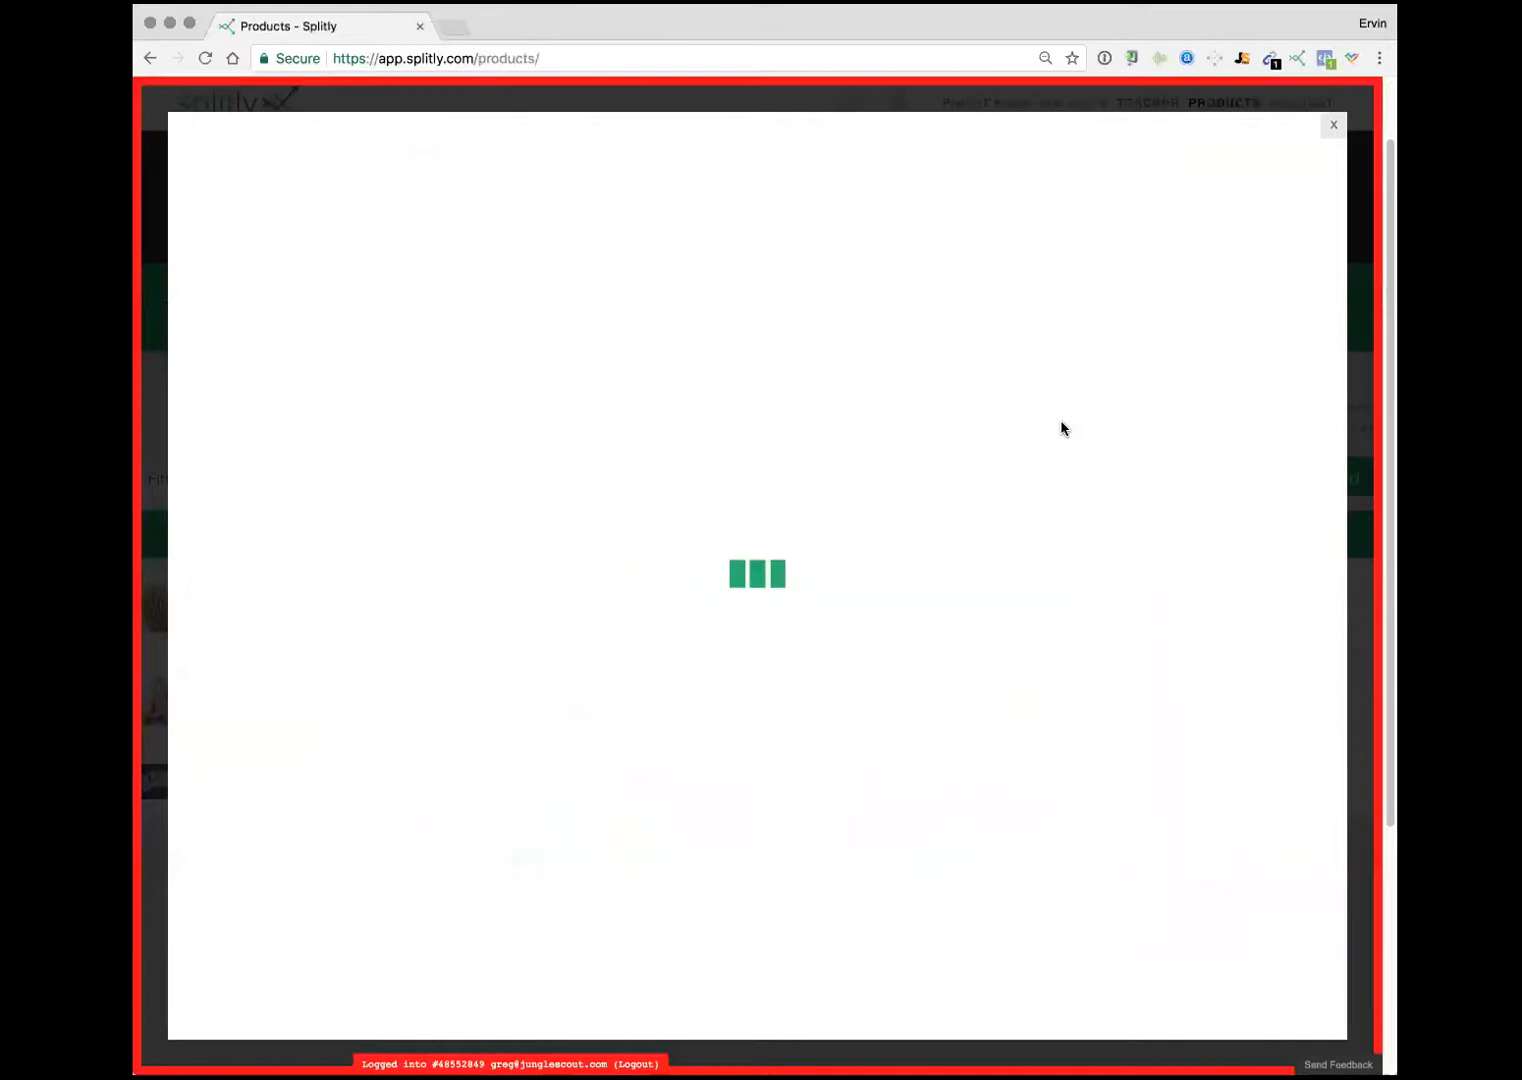
{"action": "left_click", "coordinate": [1336, 128]}
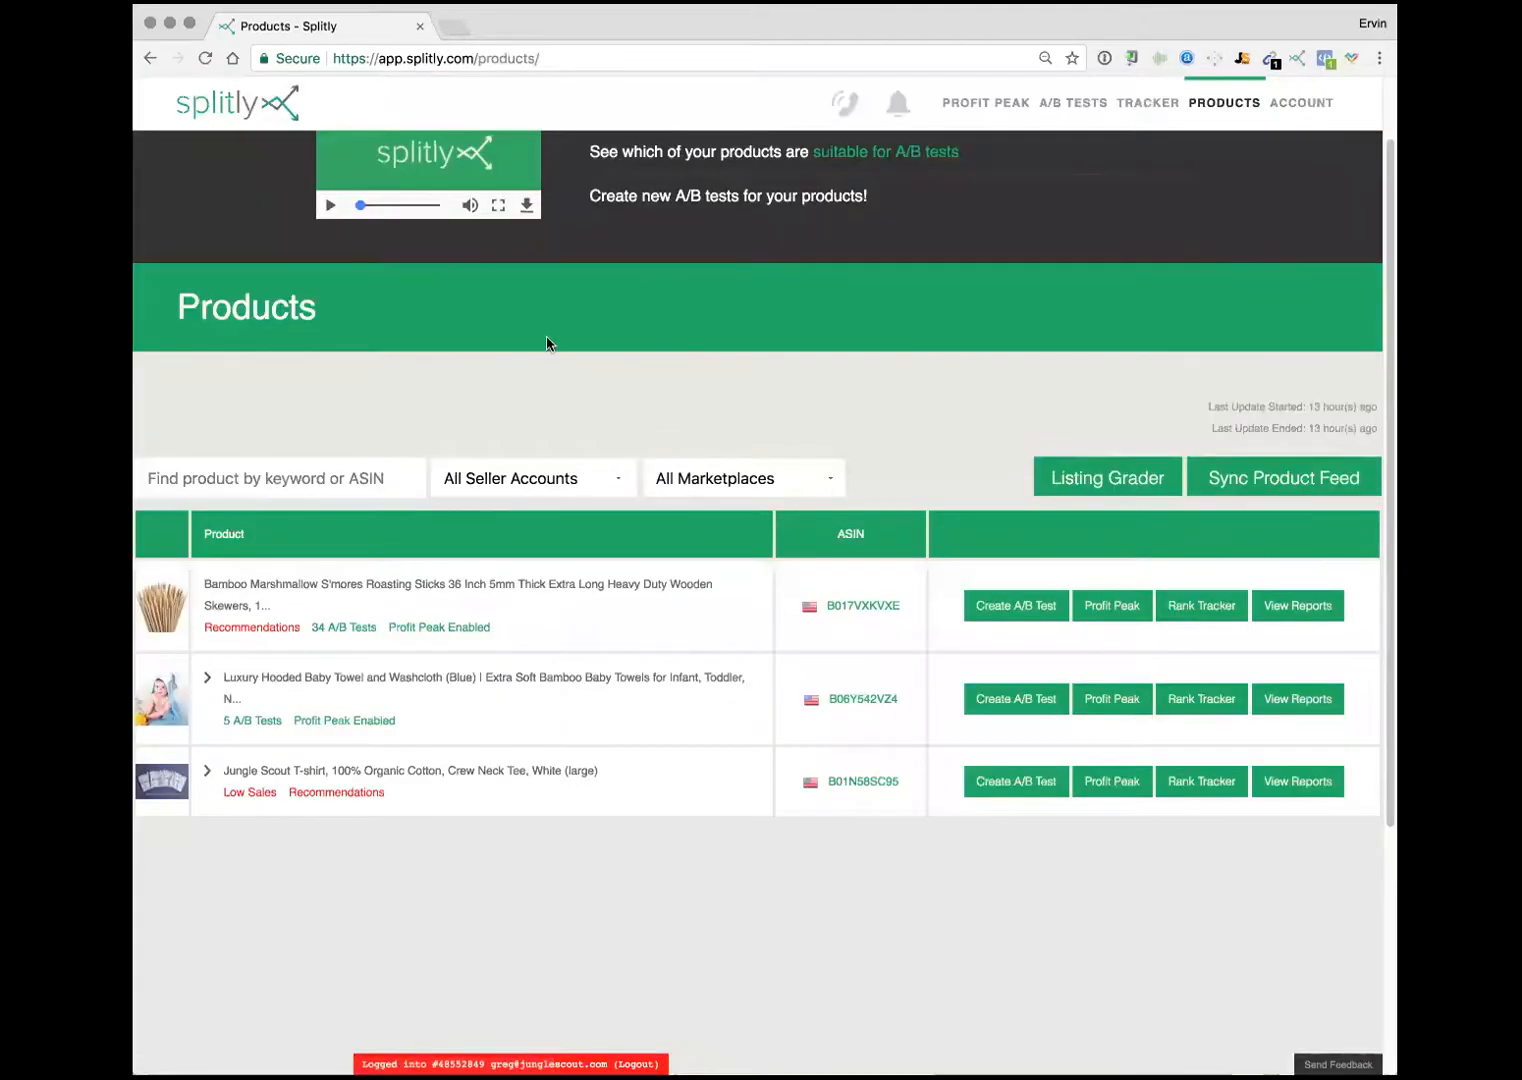